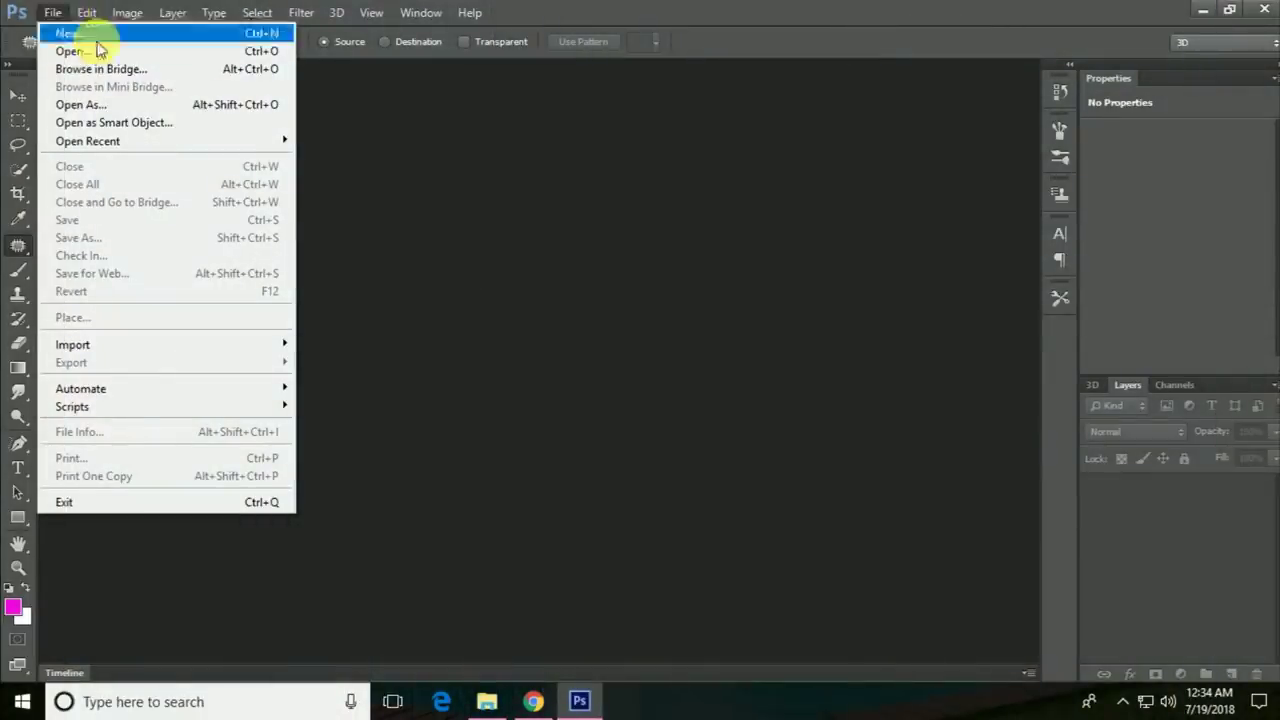
Step: Open thumb-1920-260658.jpg from the 19-7-2018 folder
click(245, 51)
click(320, 195)
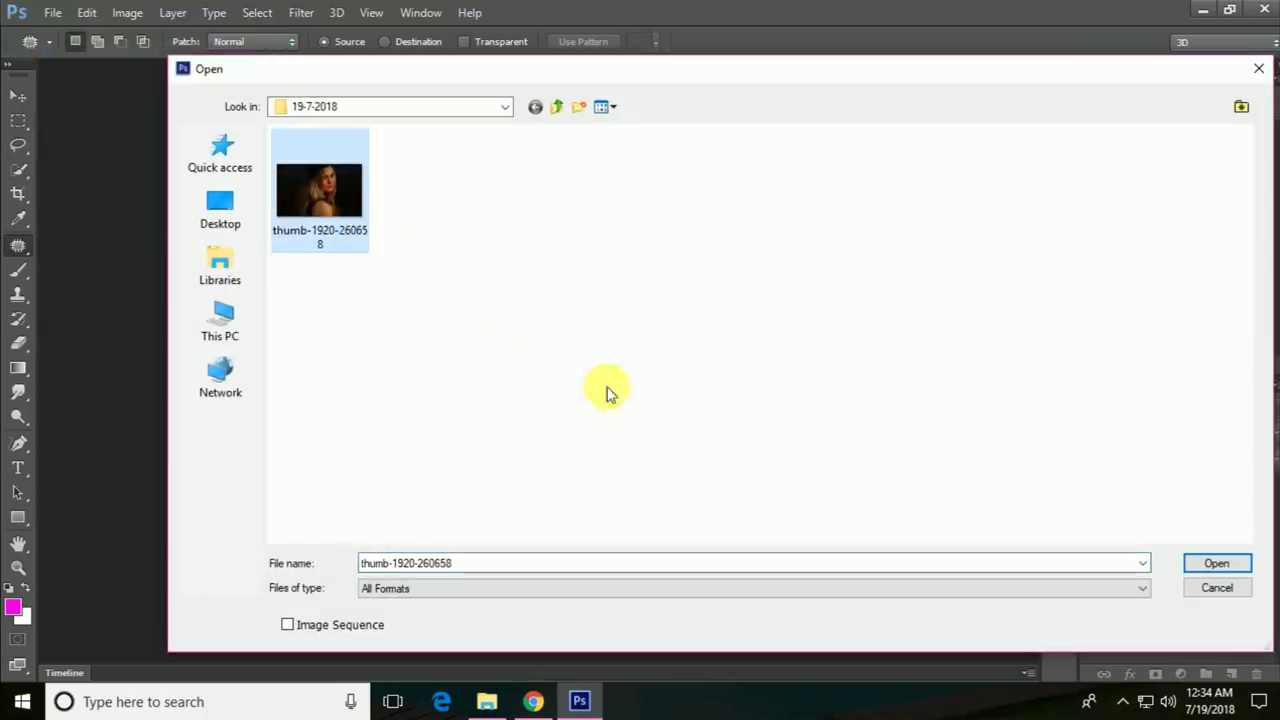
click(1205, 563)
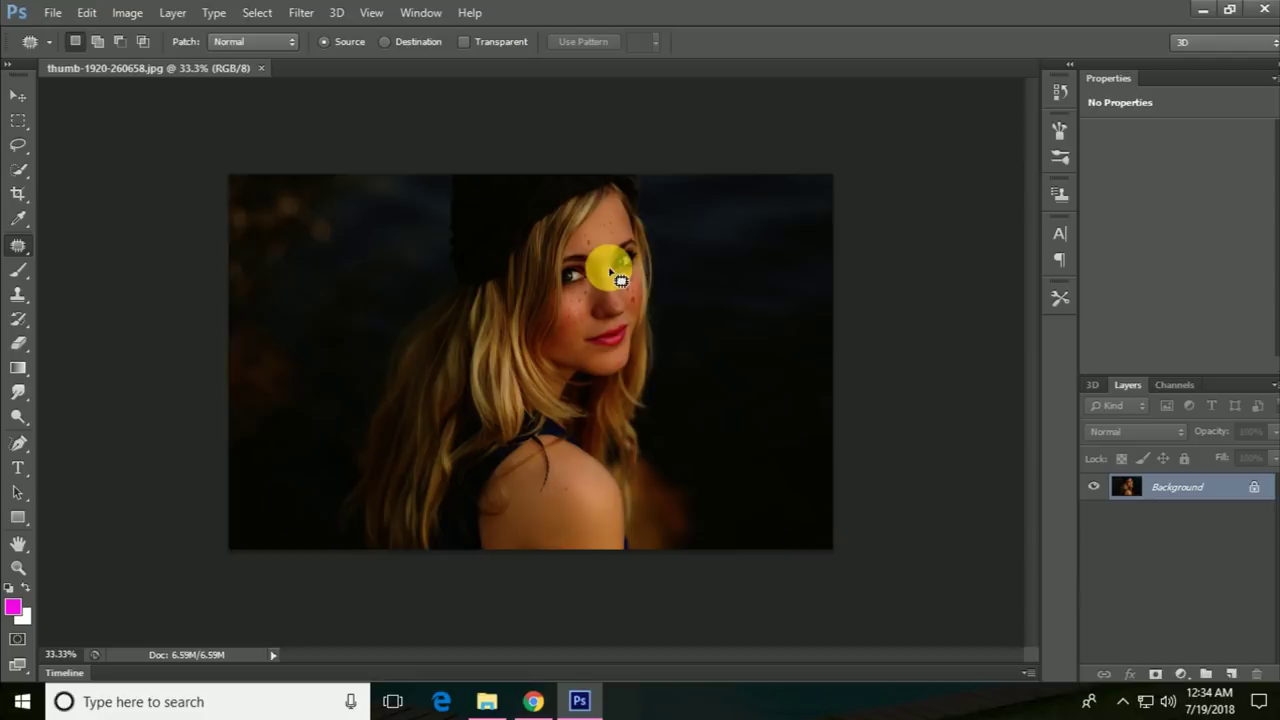
Step: Zoom in and pan to inspect the freckles on the woman's face
scroll(620, 277, up, 1)
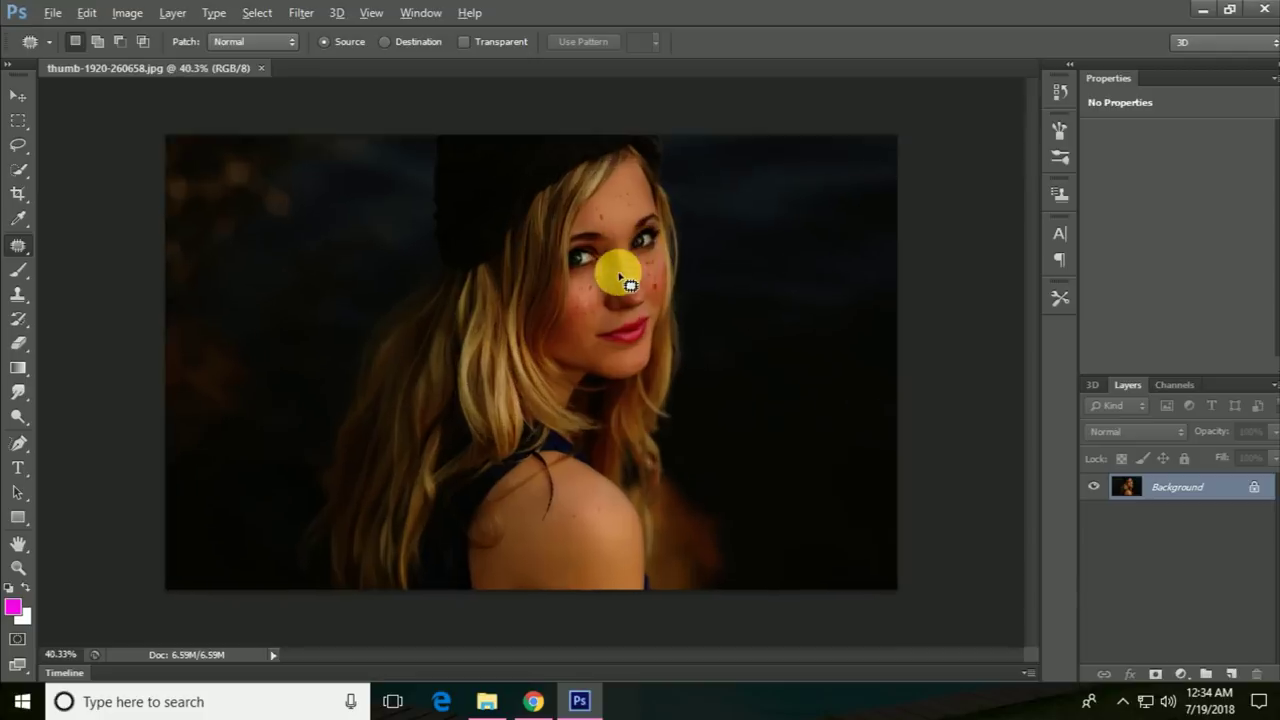
scroll(628, 284, up, 1)
scroll(628, 284, up, 2)
scroll(666, 263, up, 4)
scroll(692, 240, up, 2)
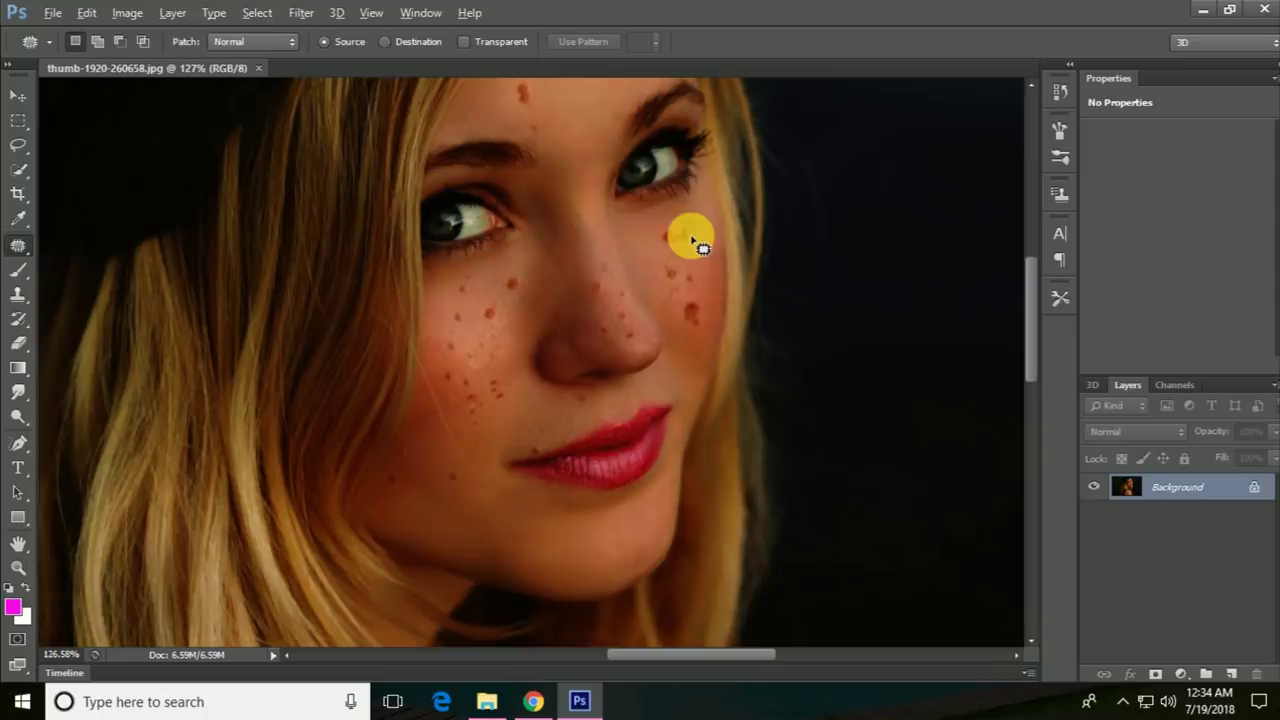
mouse_move(614, 186)
mouse_down()
mouse_move(652, 425)
mouse_move(660, 241)
mouse_up()
scroll(660, 241, down, 11)
scroll(660, 241, down, 3)
scroll(660, 241, up, 2)
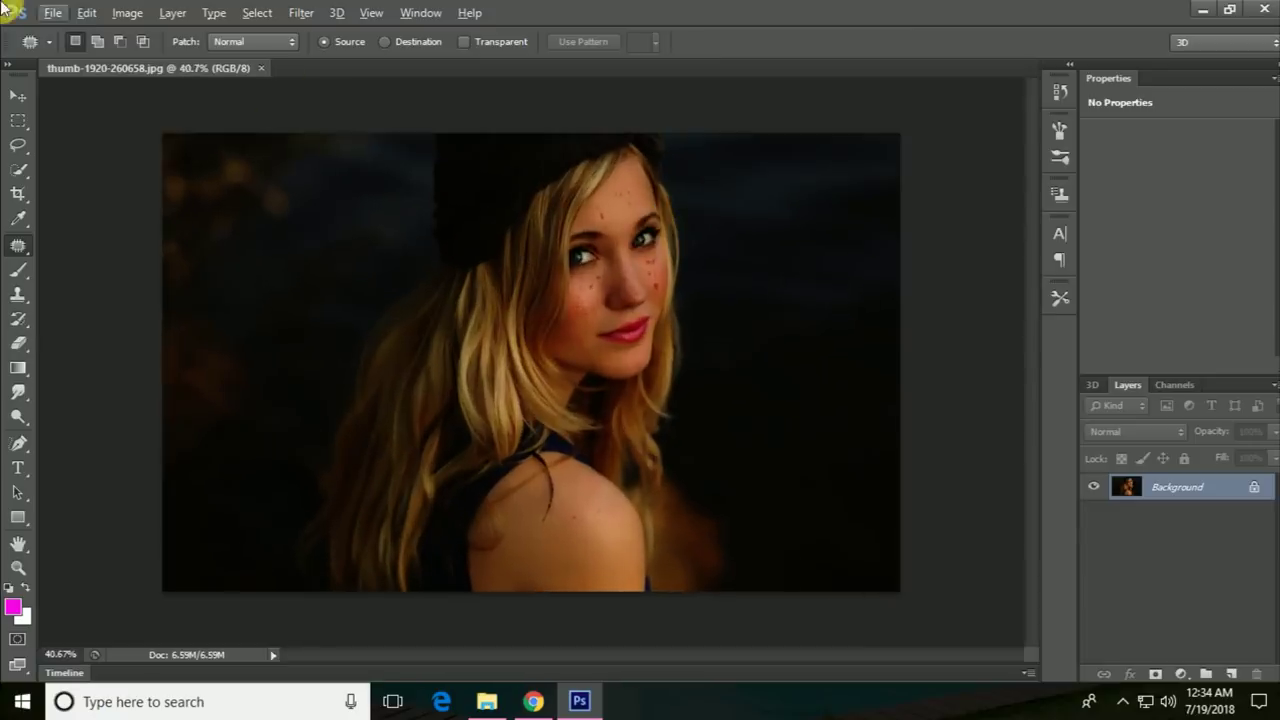
click(127, 13)
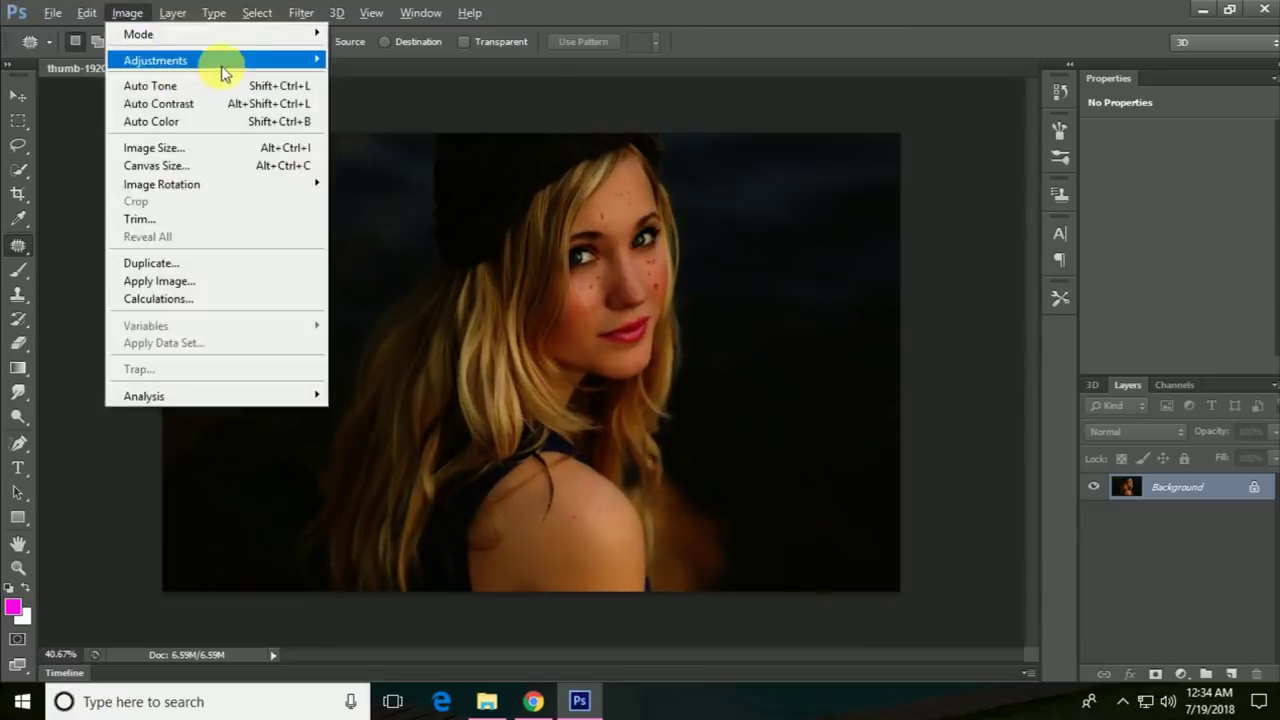
mouse_move(156, 60)
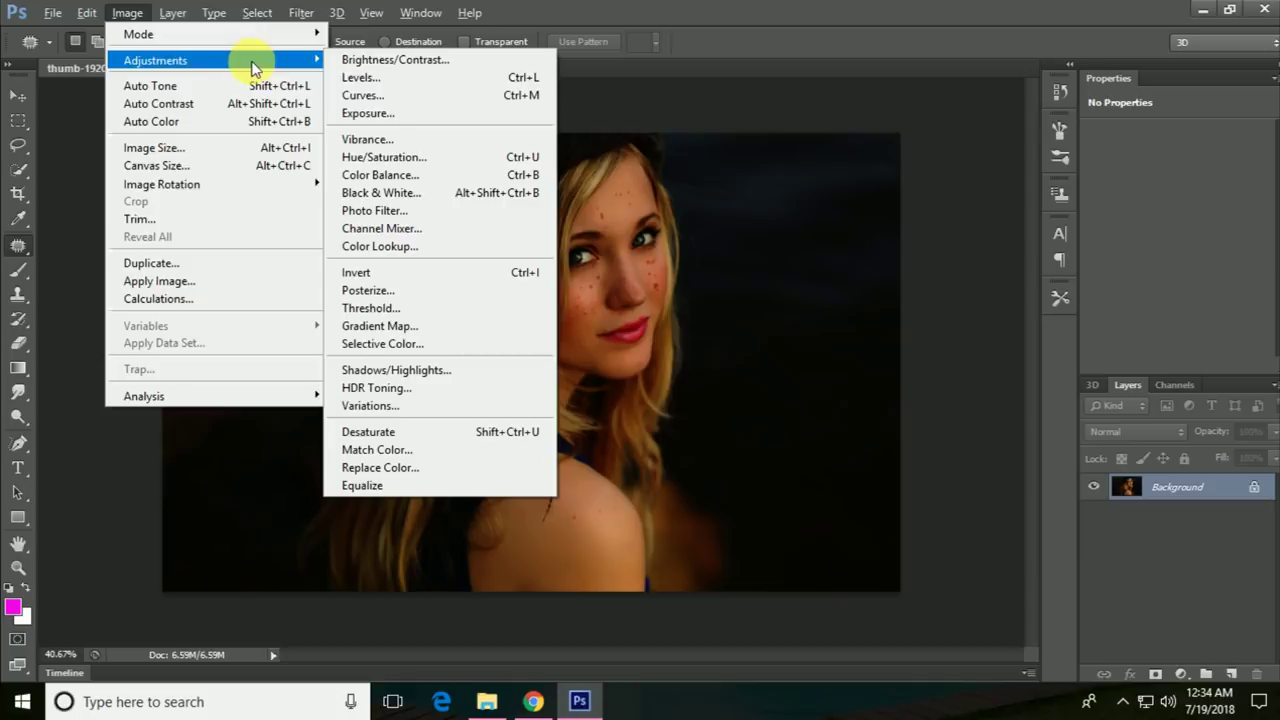
Step: Apply a first Curves adjustment that lifts the midtones to brighten the photo
click(364, 95)
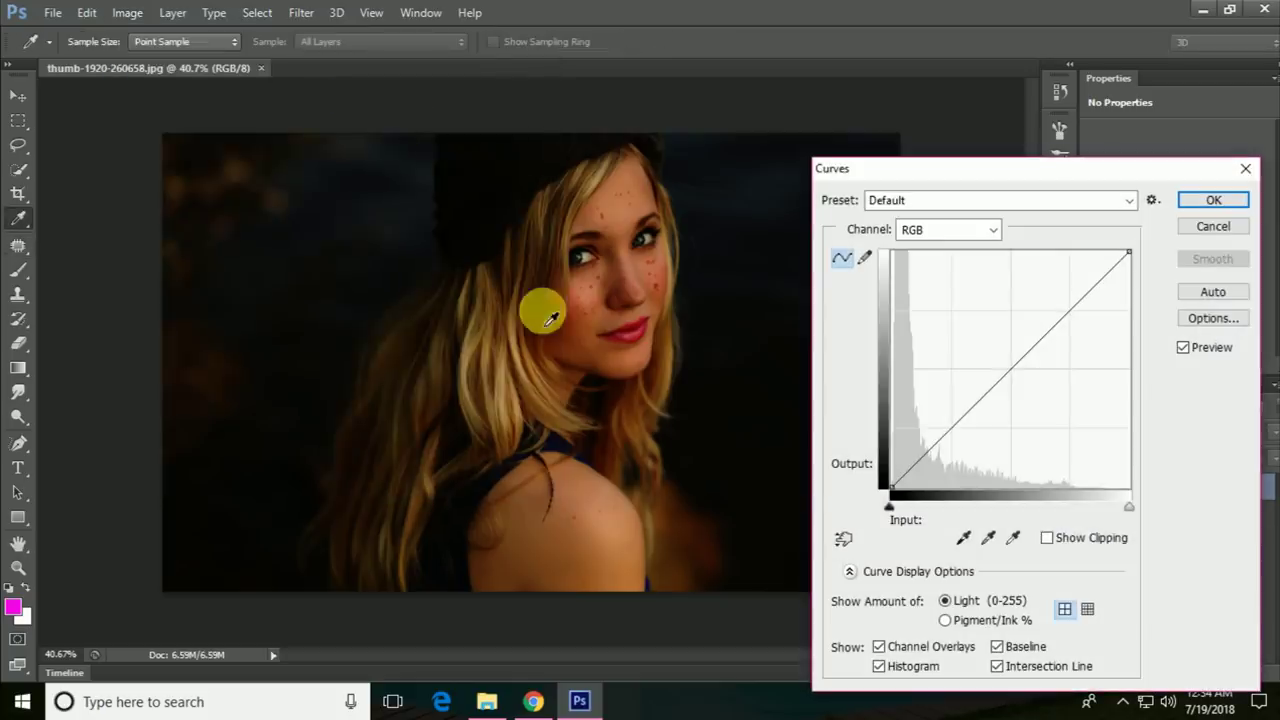
click(1012, 369)
mouse_move(1016, 373)
mouse_down()
mouse_move(997, 363)
mouse_move(990, 378)
mouse_move(1052, 313)
mouse_up()
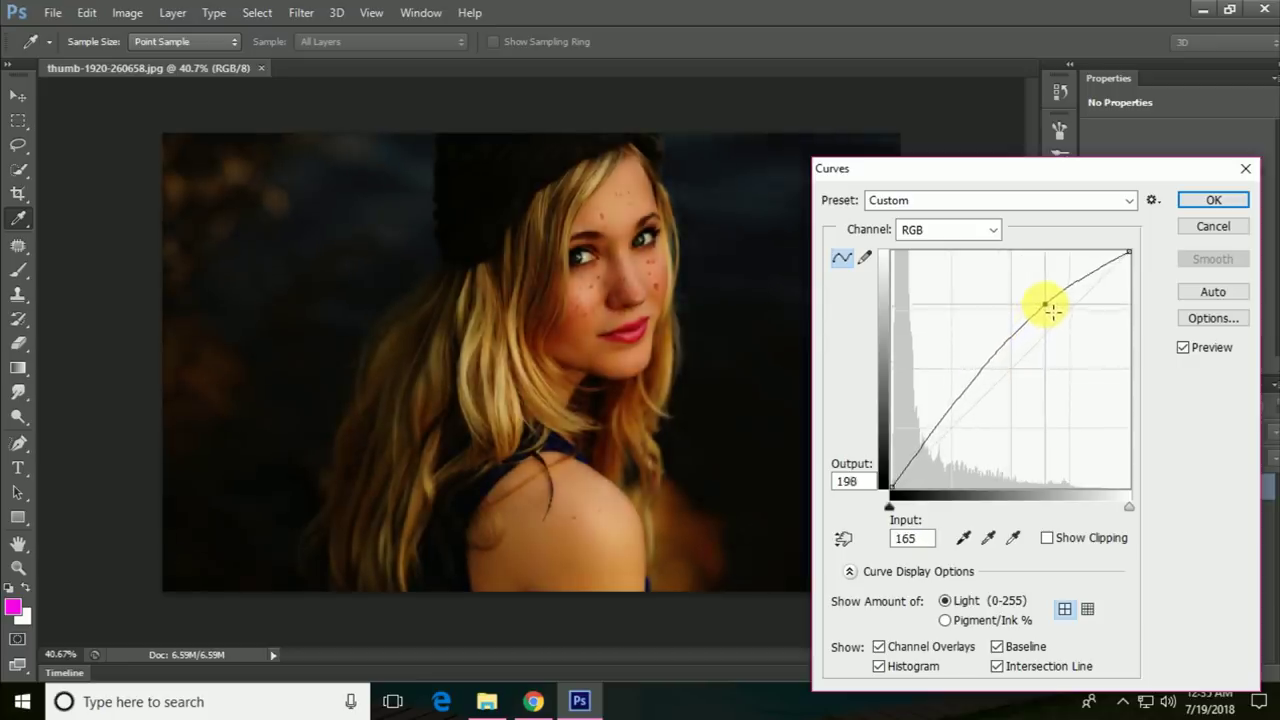
click(1208, 200)
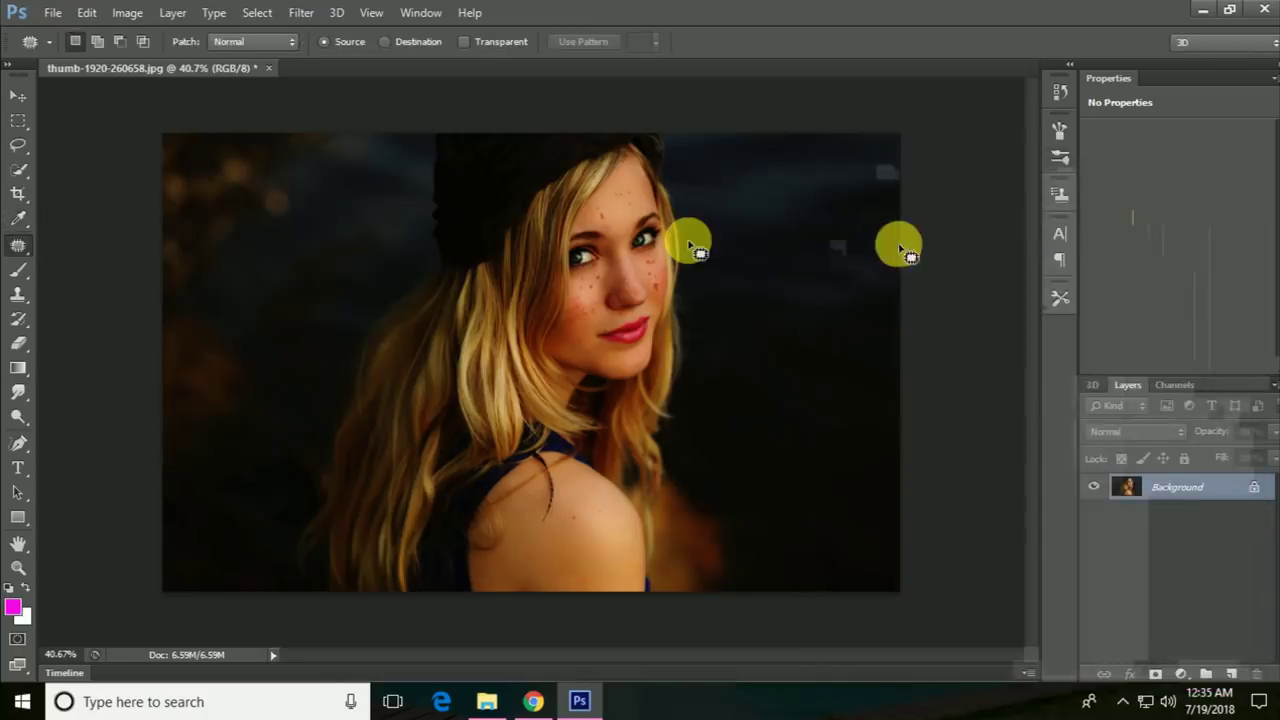
Step: Apply a second Curves adjustment raising the upper tones and slightly deepening the shadows
click(127, 12)
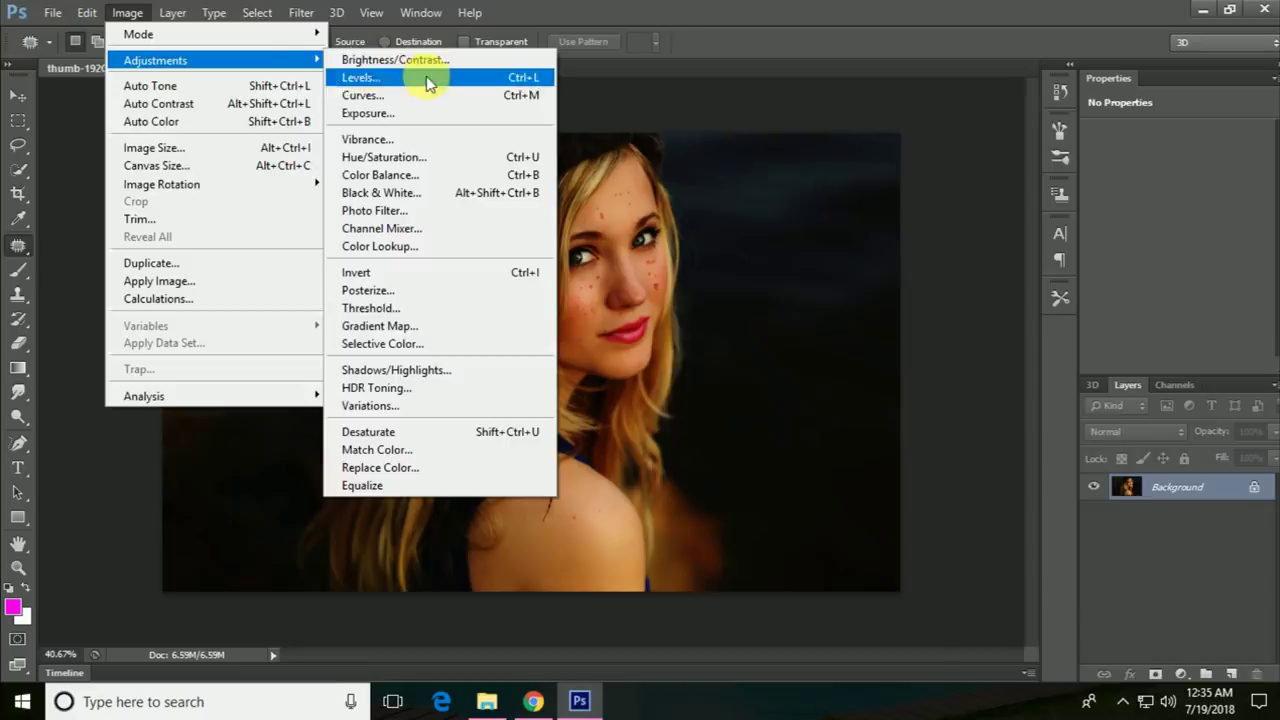
click(428, 96)
mouse_move(1004, 374)
mouse_down()
mouse_move(1014, 343)
mouse_move(1033, 342)
mouse_move(998, 381)
mouse_up()
mouse_move(1051, 334)
mouse_down()
mouse_move(1045, 318)
mouse_move(932, 432)
mouse_up()
drag(1020, 330, 1030, 325)
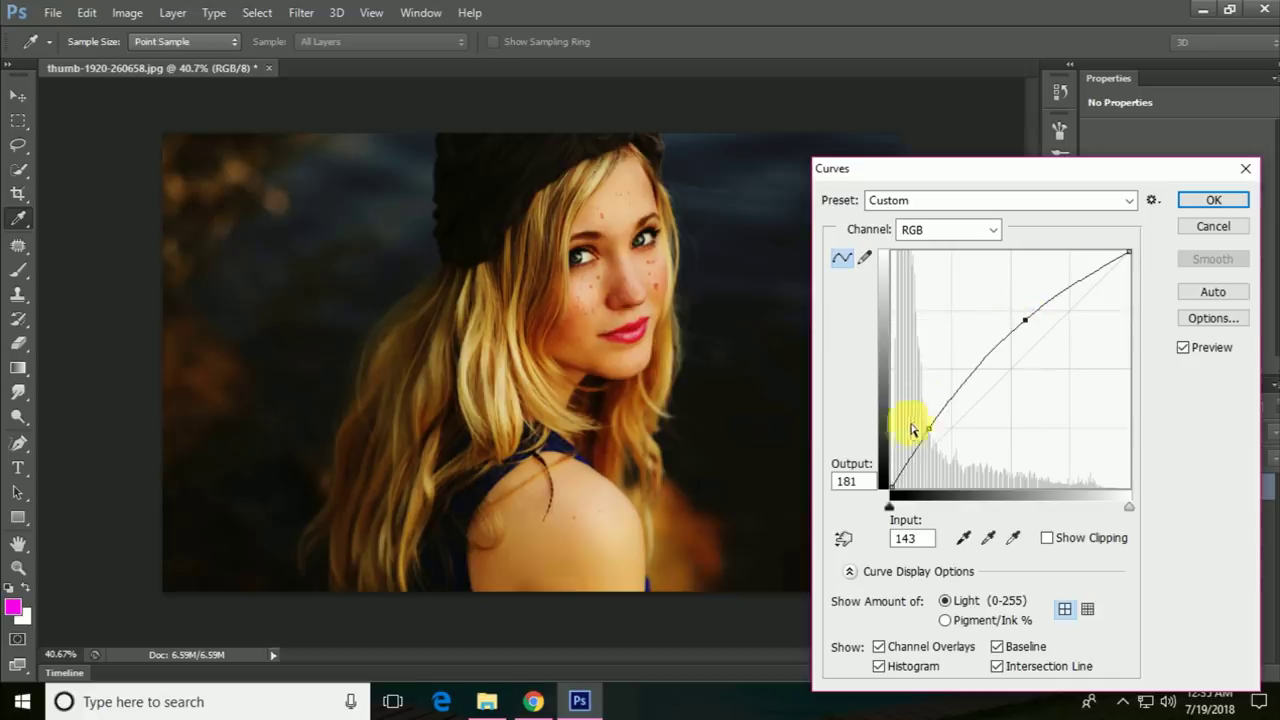
drag(935, 434, 915, 441)
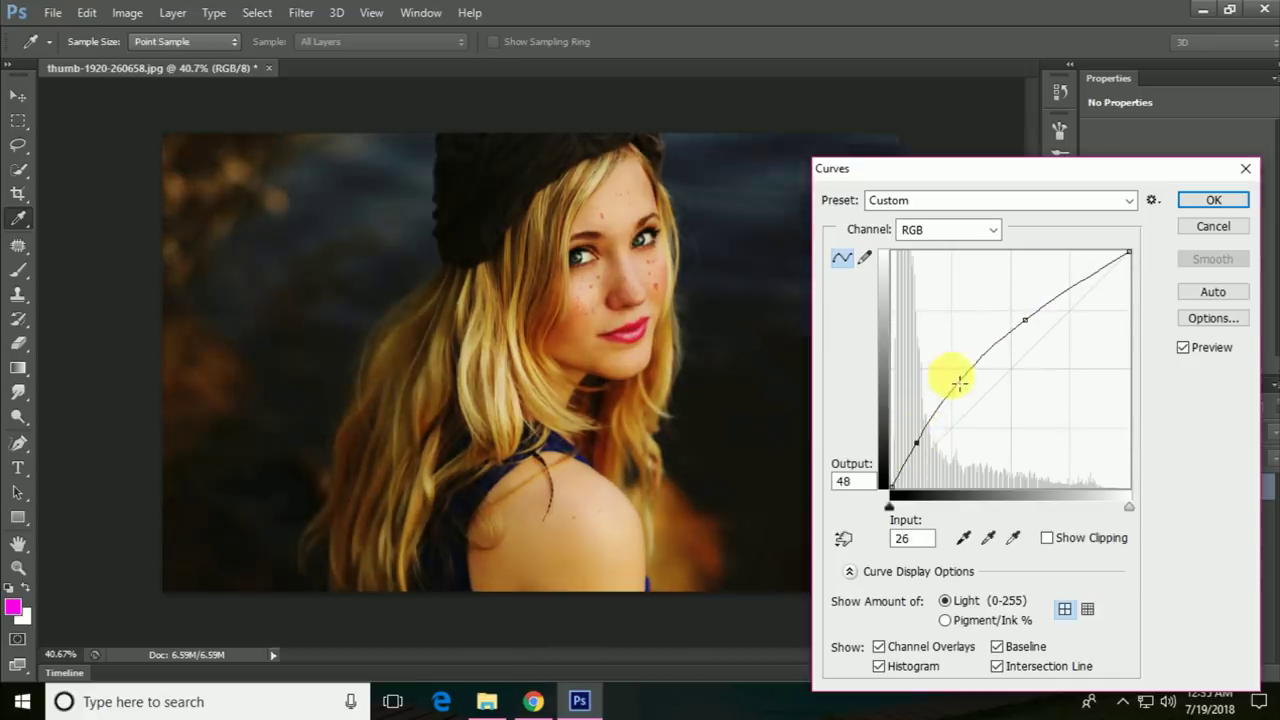
drag(915, 442, 912, 453)
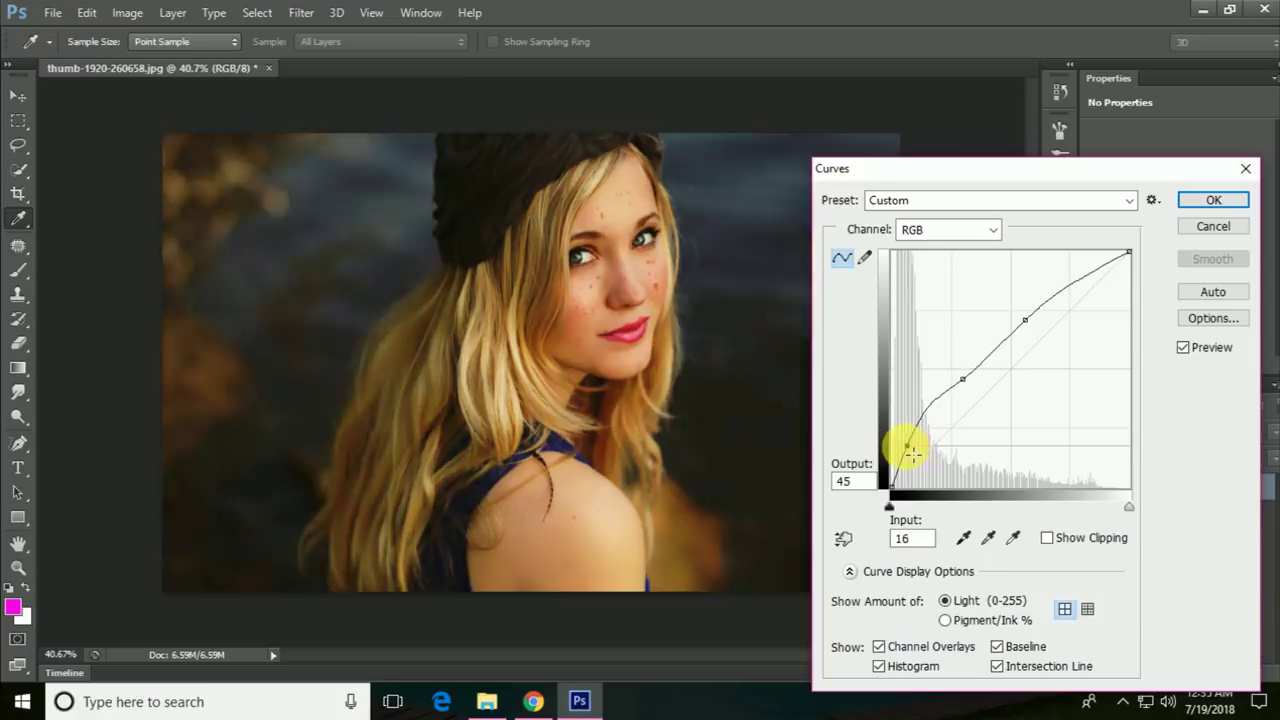
click(1204, 203)
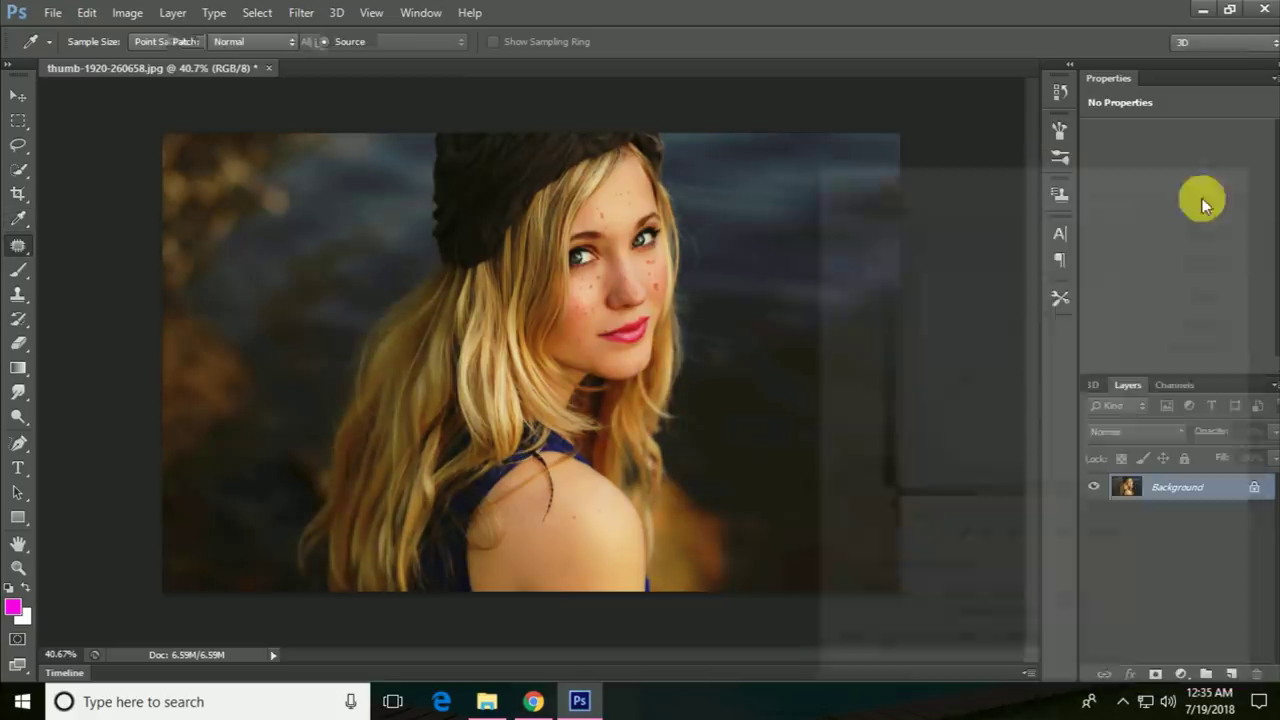
Step: Apply a third Curves adjustment, nudging the shadow, midtone and upper points slightly up
key(j)
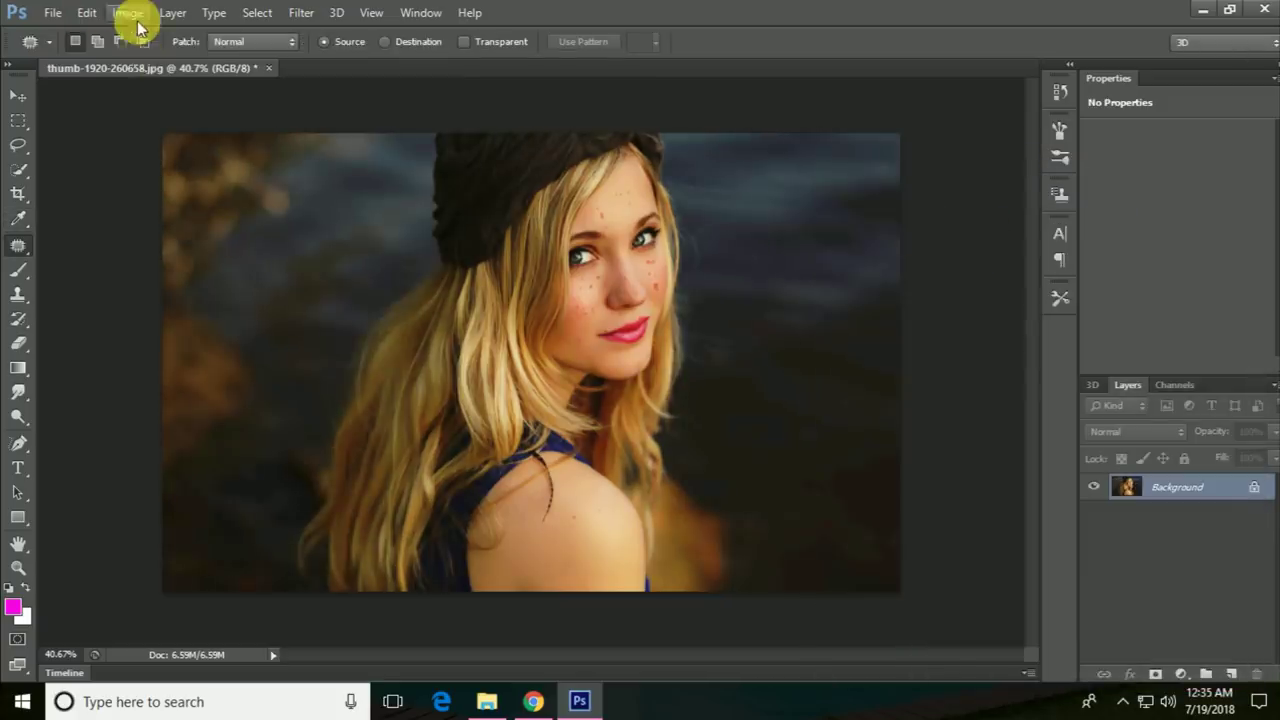
click(127, 12)
click(415, 94)
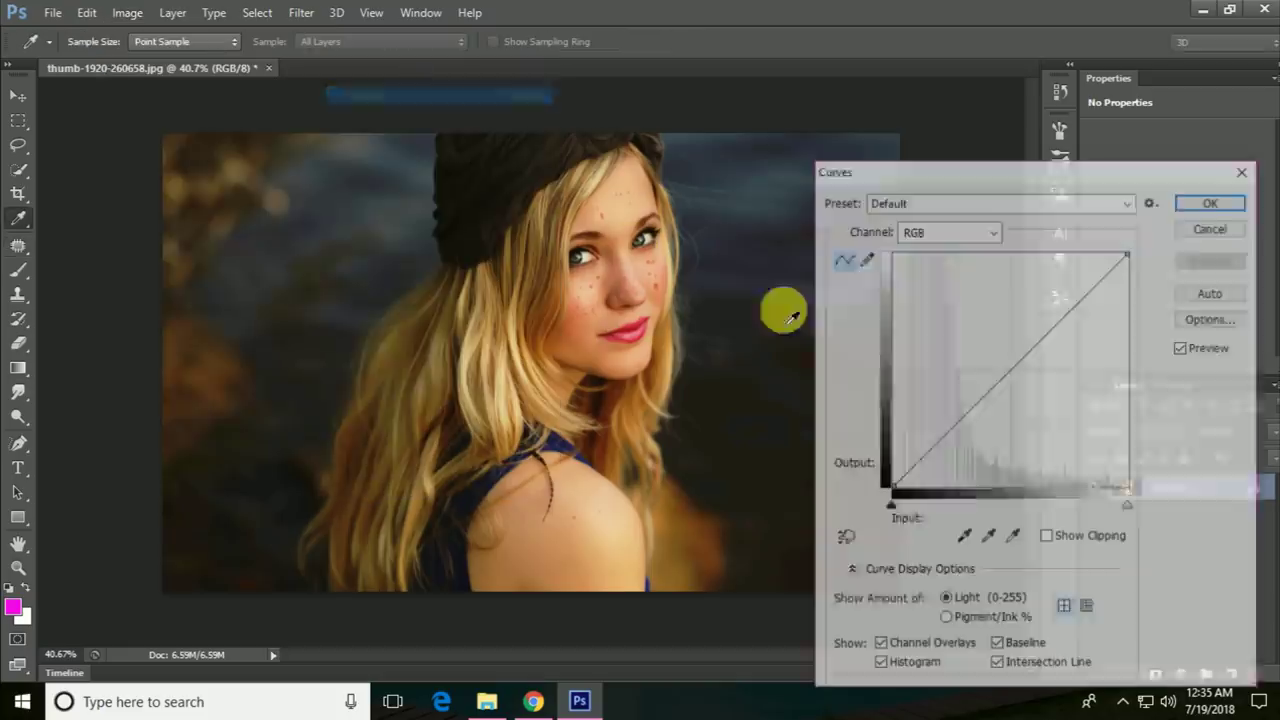
drag(1011, 382, 1006, 375)
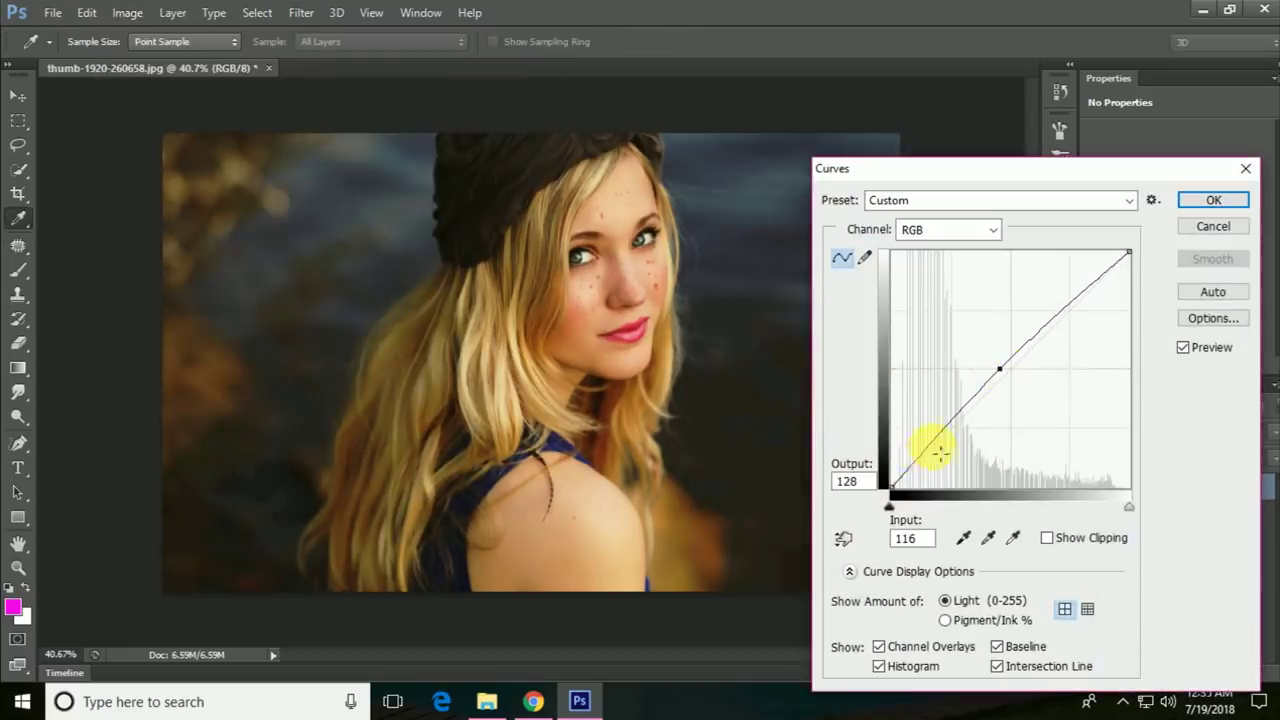
drag(913, 463, 910, 461)
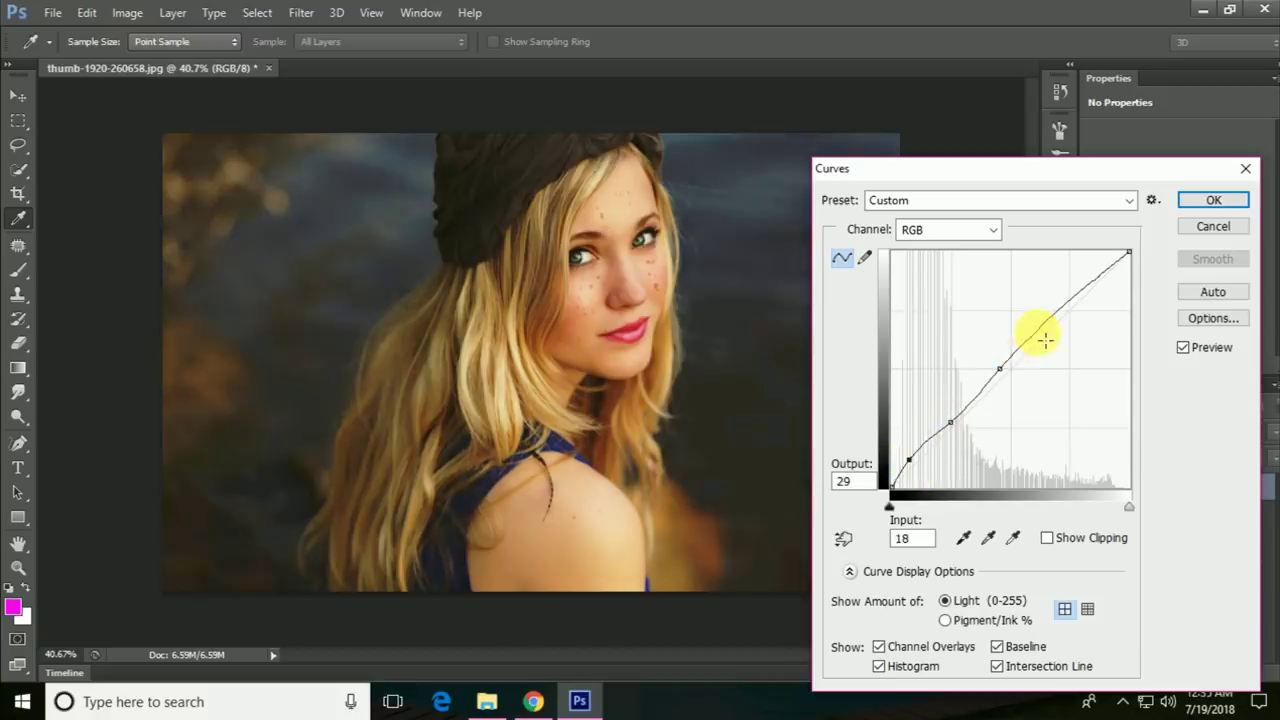
drag(1045, 330, 1049, 336)
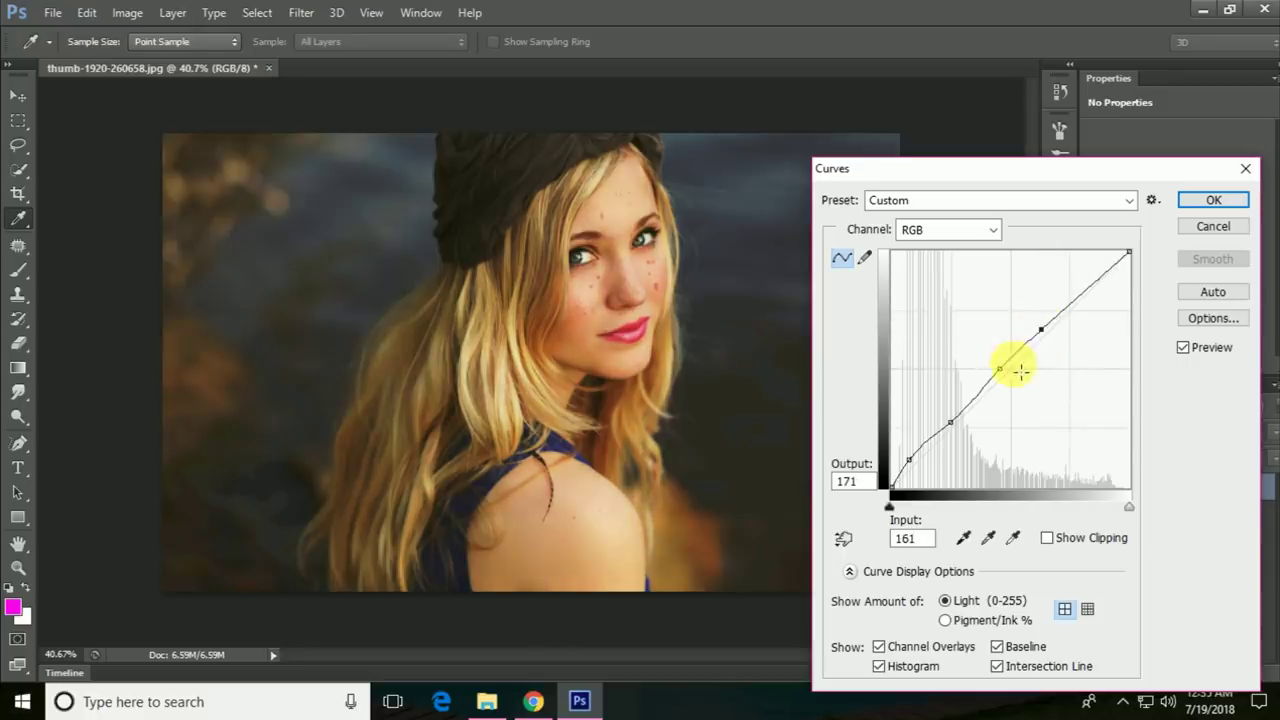
drag(1009, 378, 1005, 377)
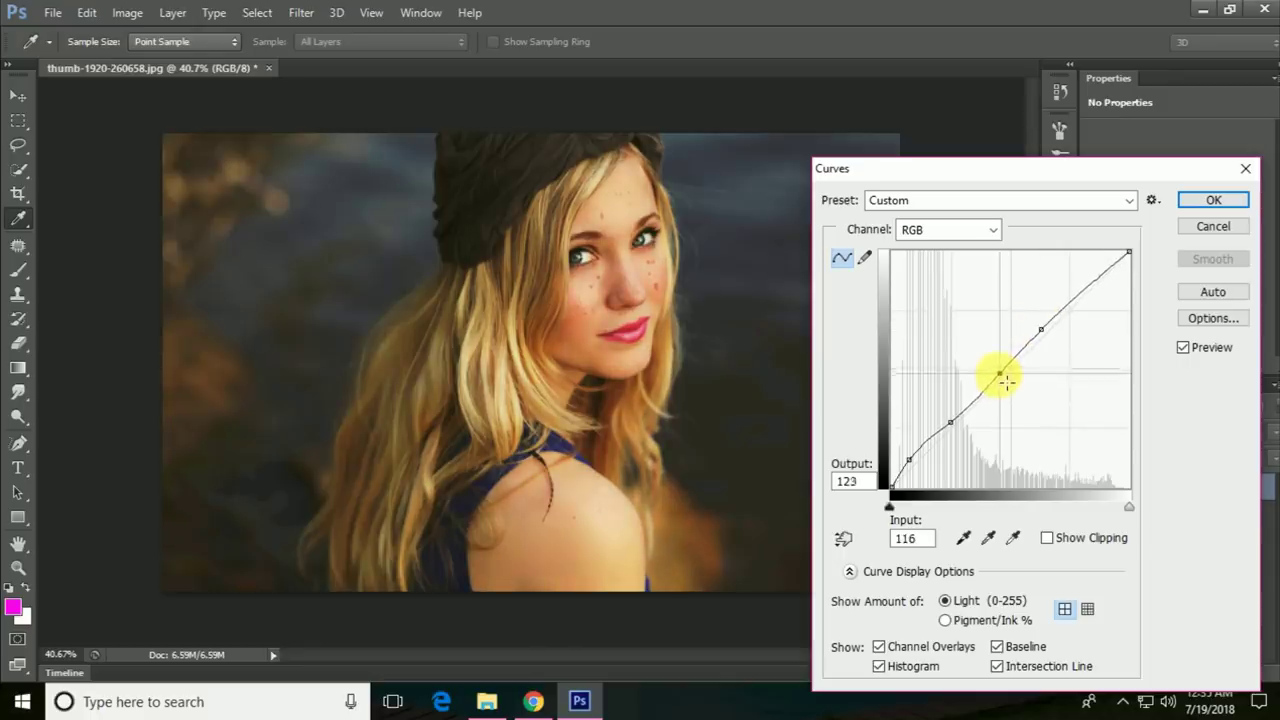
drag(1005, 375, 1005, 372)
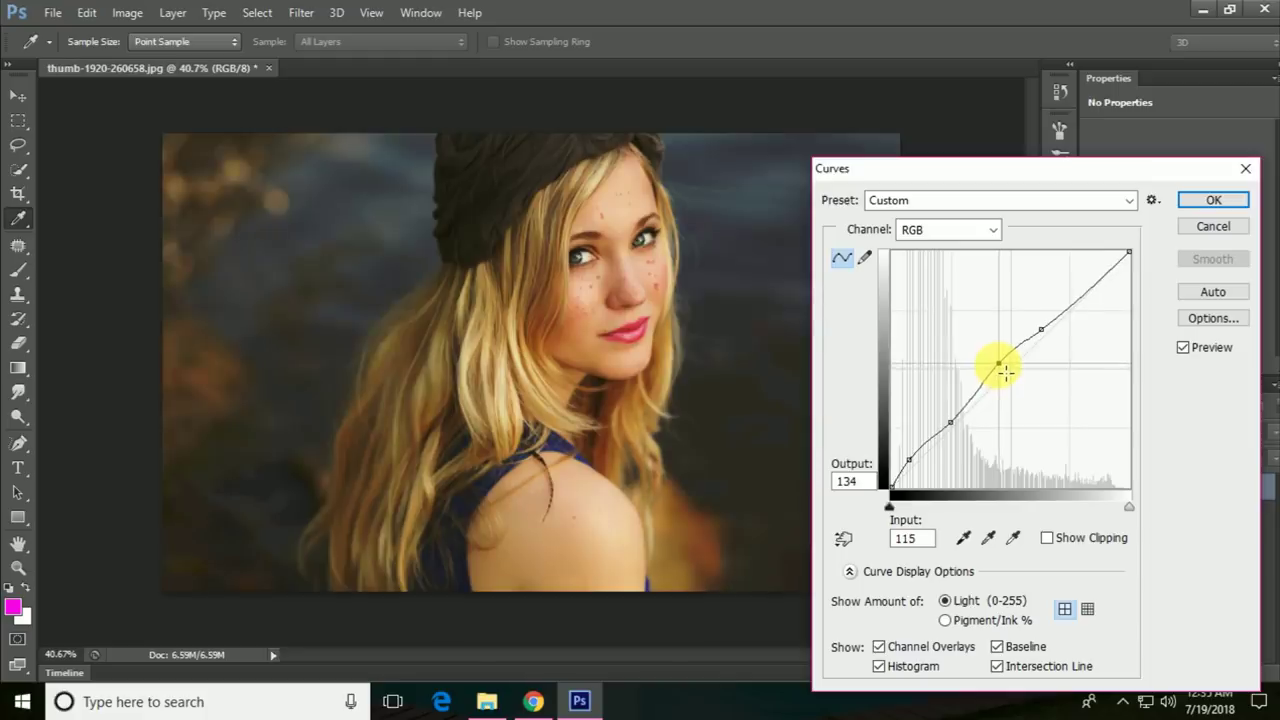
click(1208, 201)
key(j)
Step: Apply a fourth gentle Curves adjustment raising the midtones
click(127, 12)
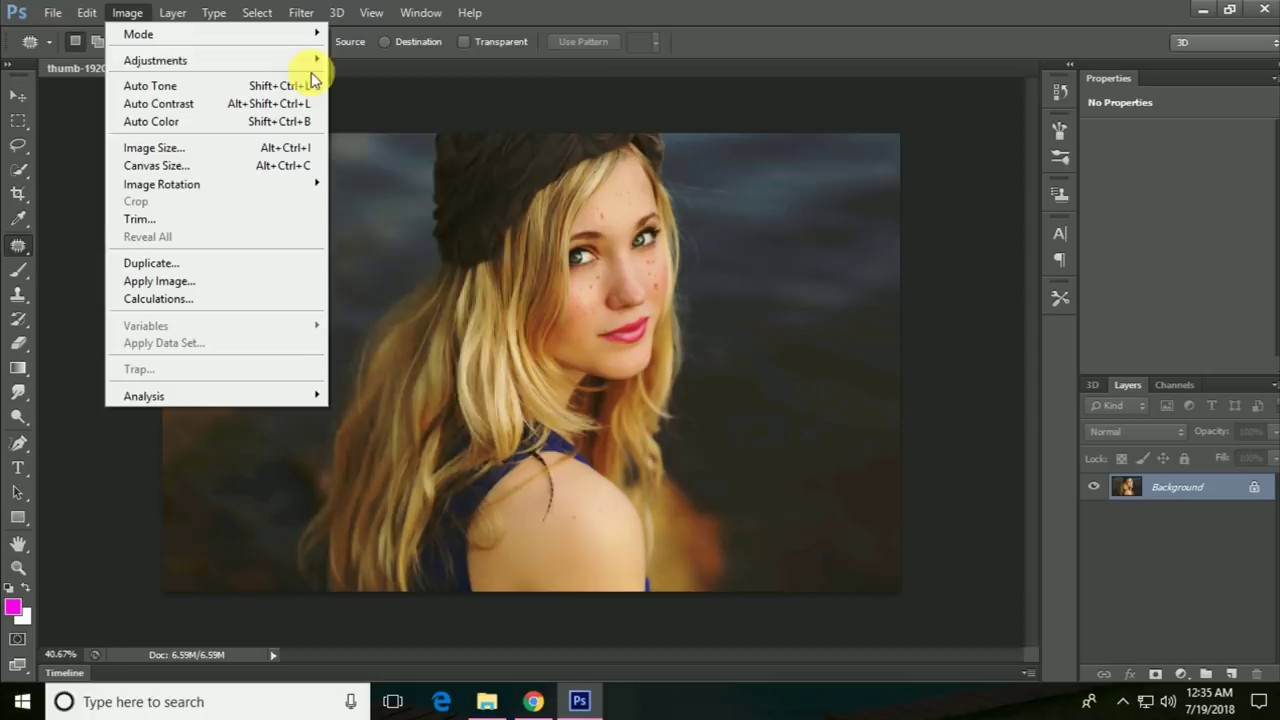
mouse_move(155, 60)
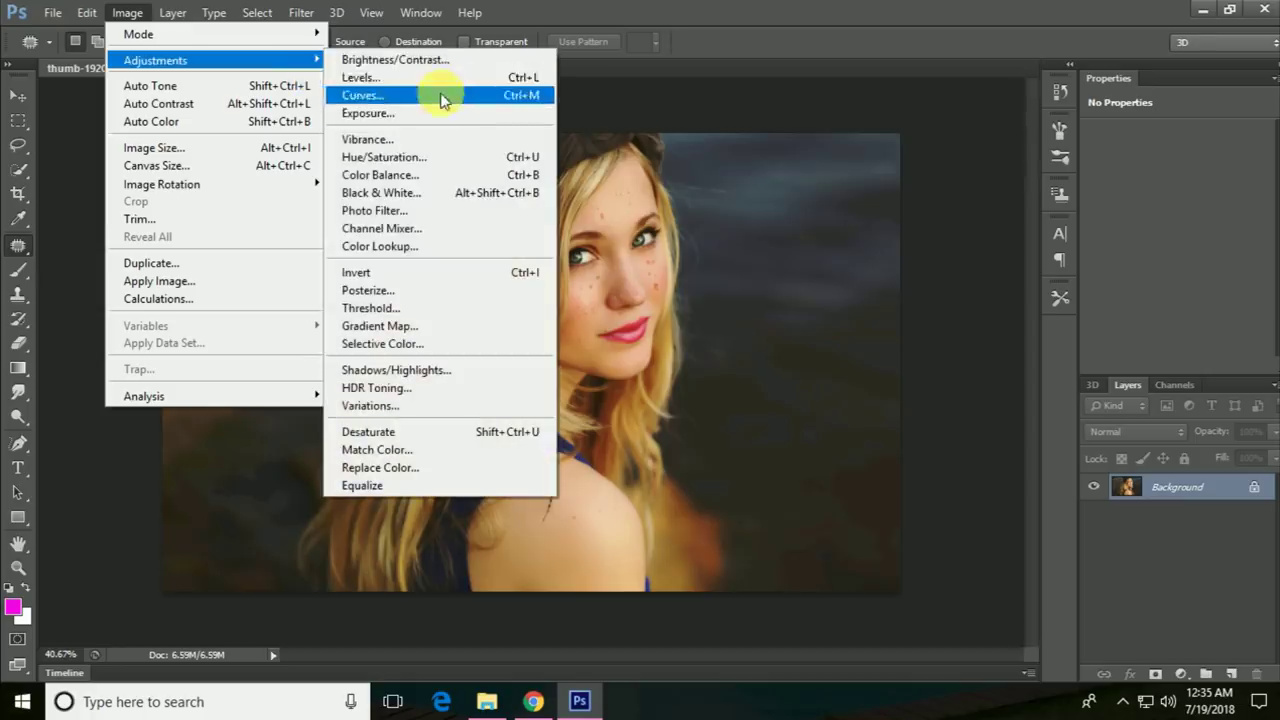
click(443, 95)
drag(1014, 378, 1003, 374)
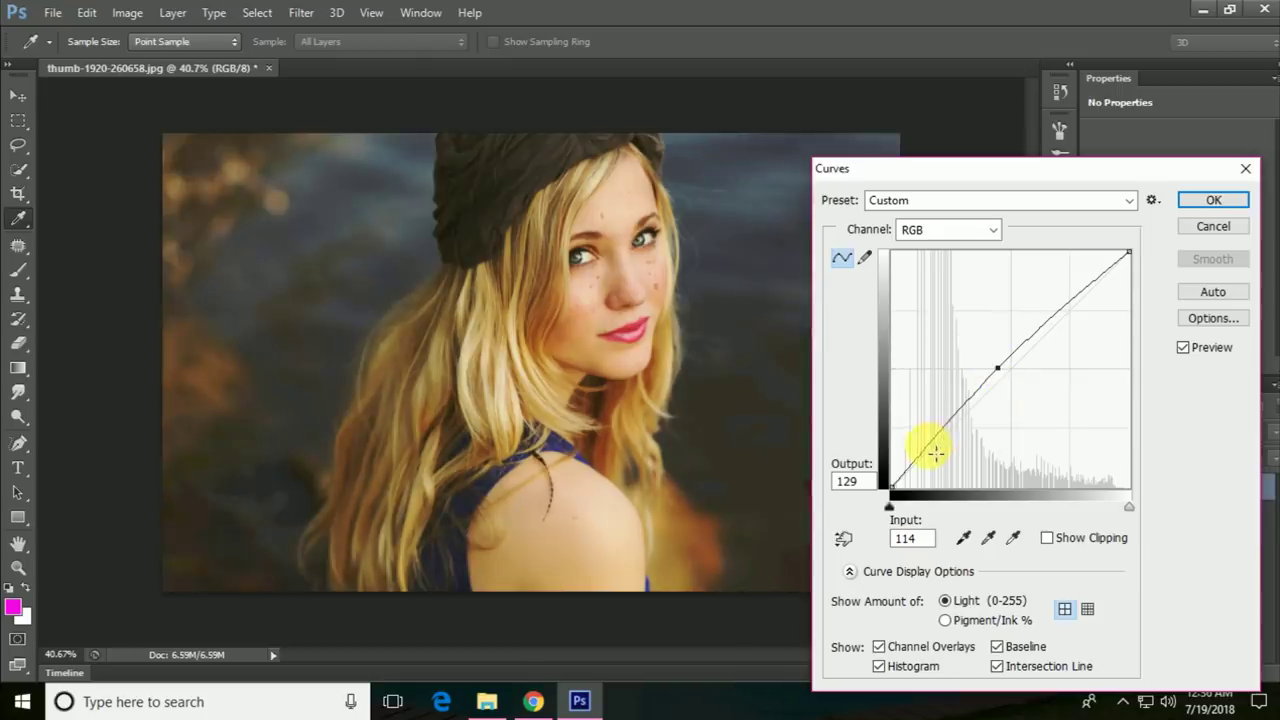
click(1202, 201)
key(j)
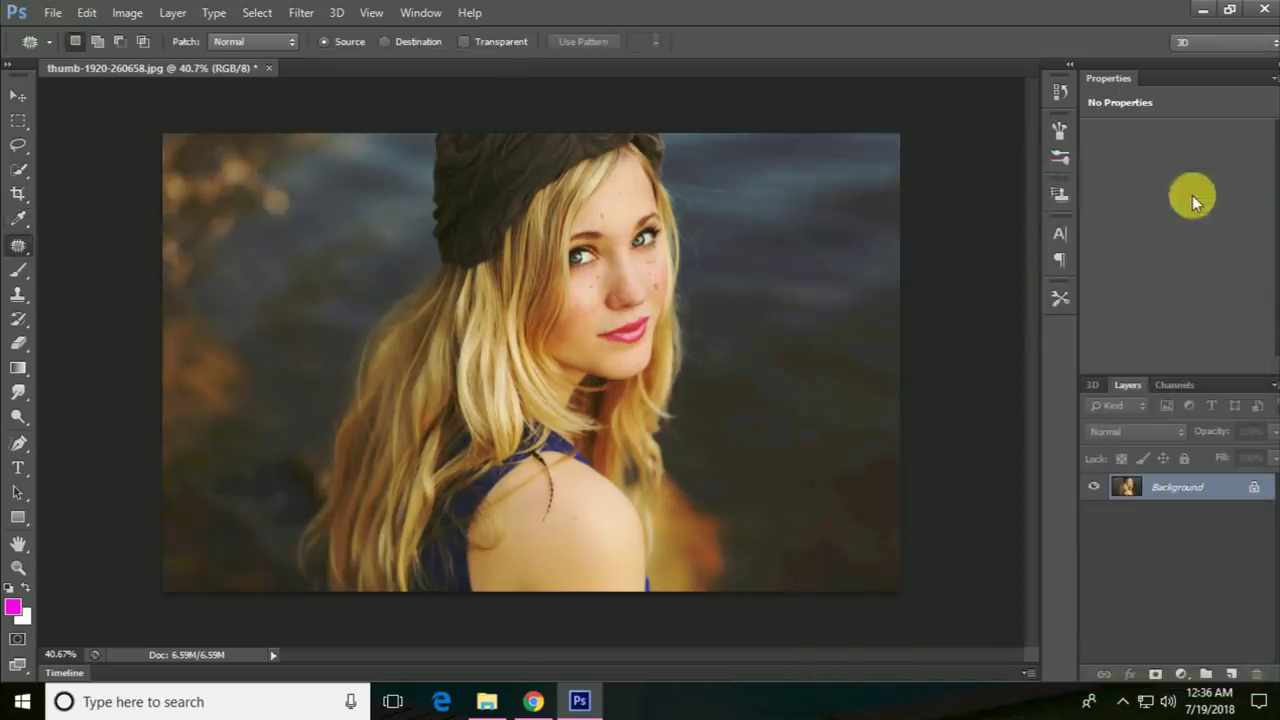
Step: Switch to the Spot Healing Brush and set it to 18 px with 60% hardness
scroll(700, 220, up, 3)
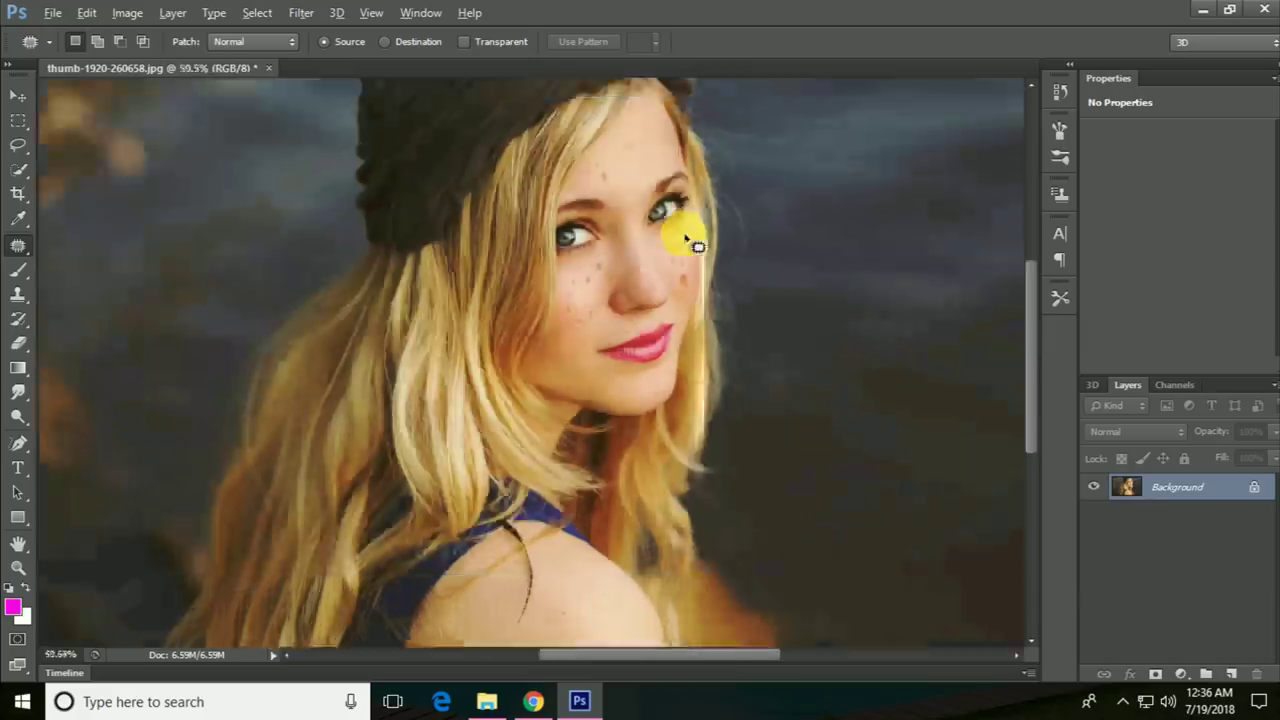
scroll(695, 245, up, 2)
scroll(650, 305, up, 2)
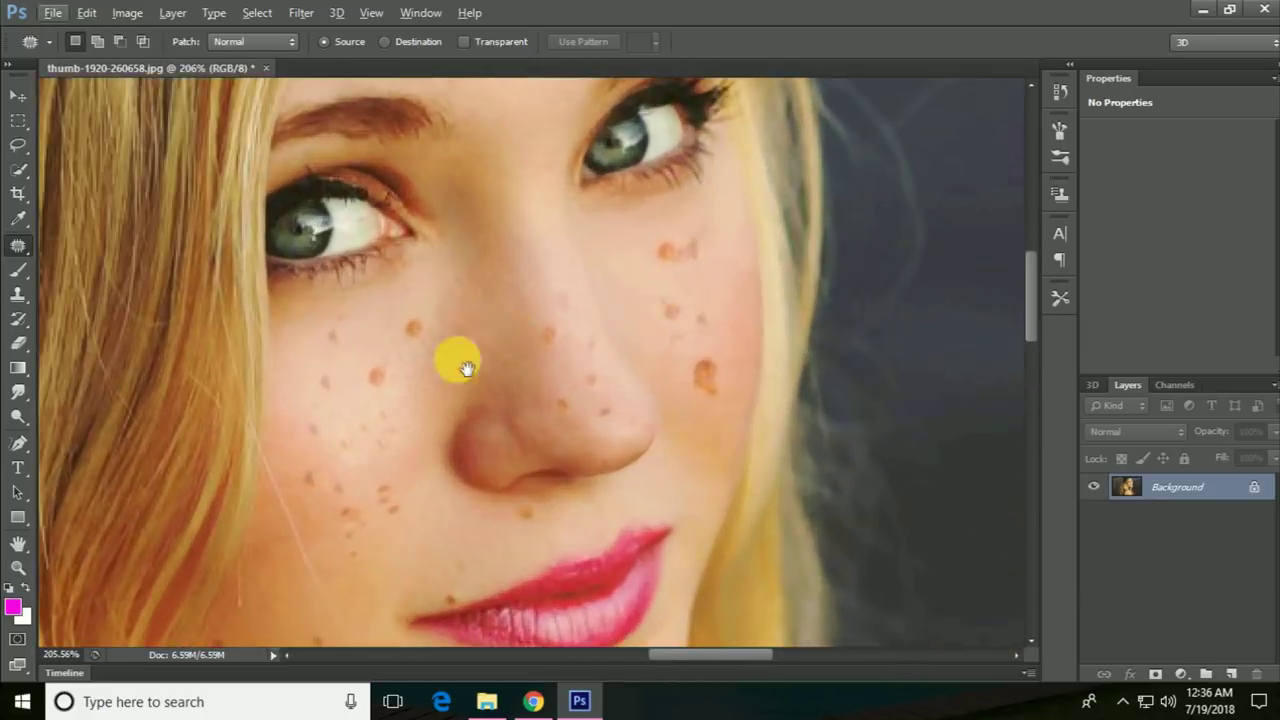
drag(457, 357, 586, 337)
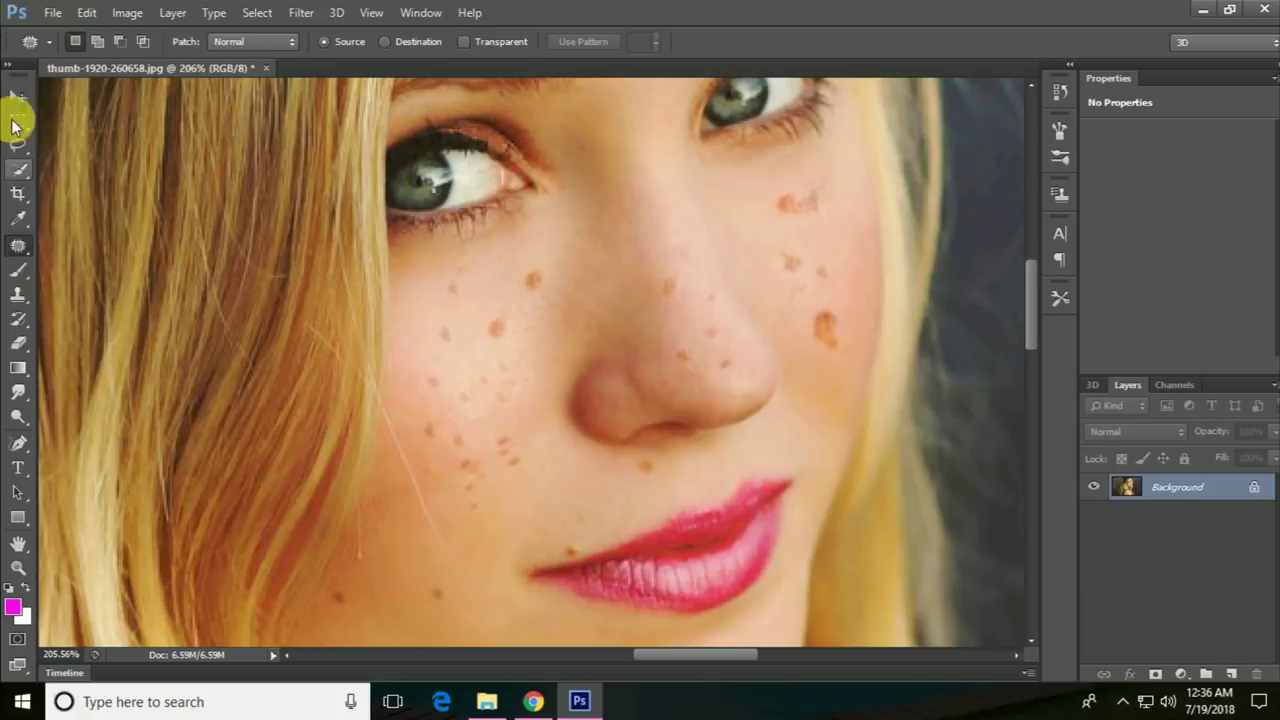
right_click(22, 247)
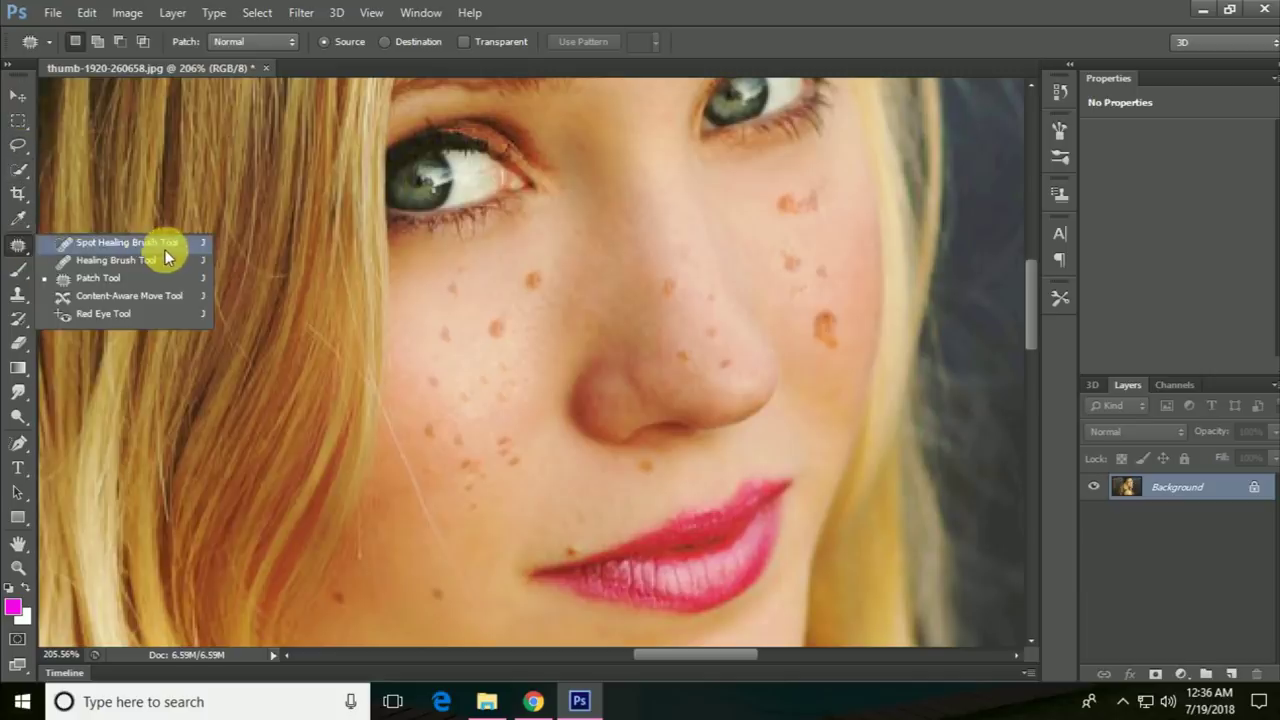
click(160, 243)
right_click(520, 349)
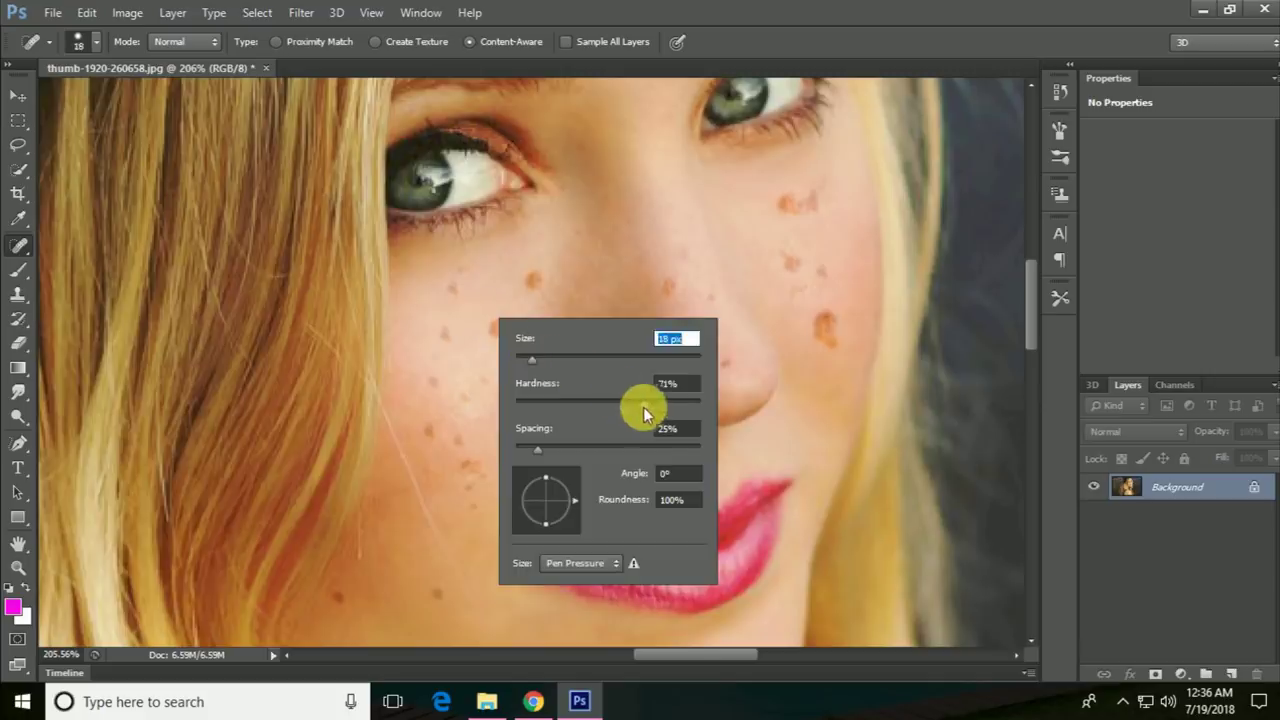
click(645, 405)
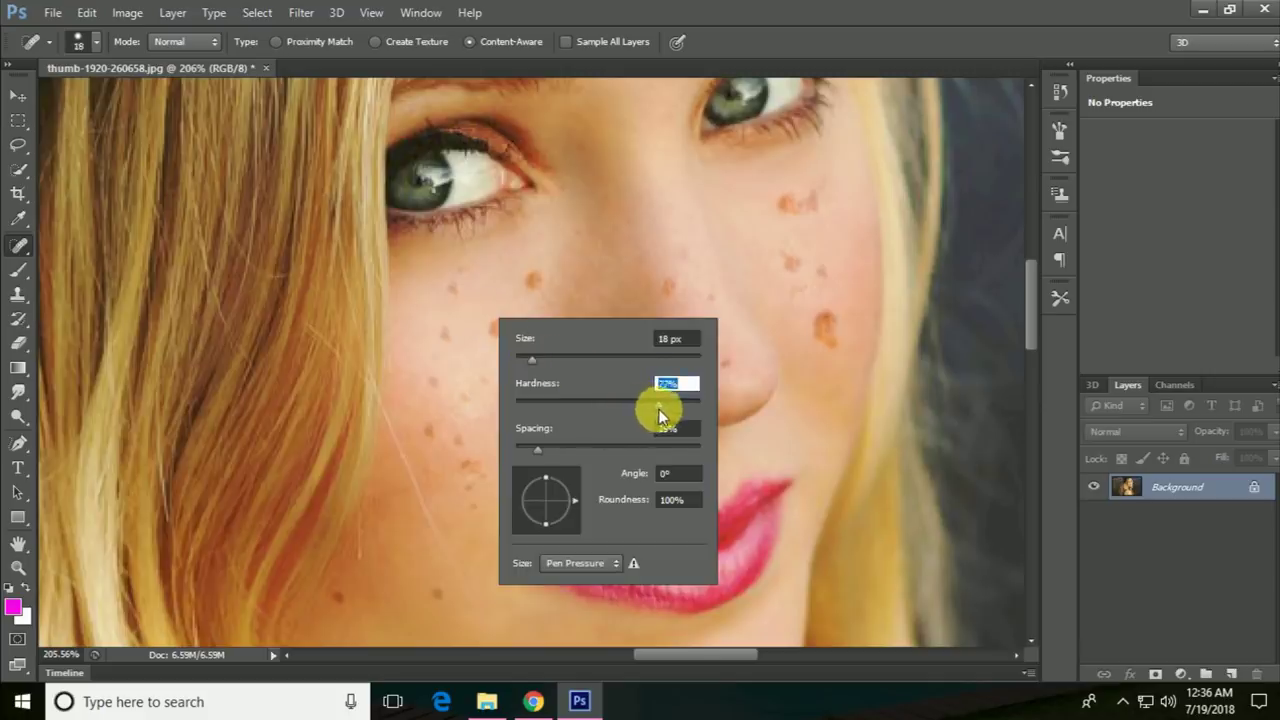
drag(629, 404, 626, 404)
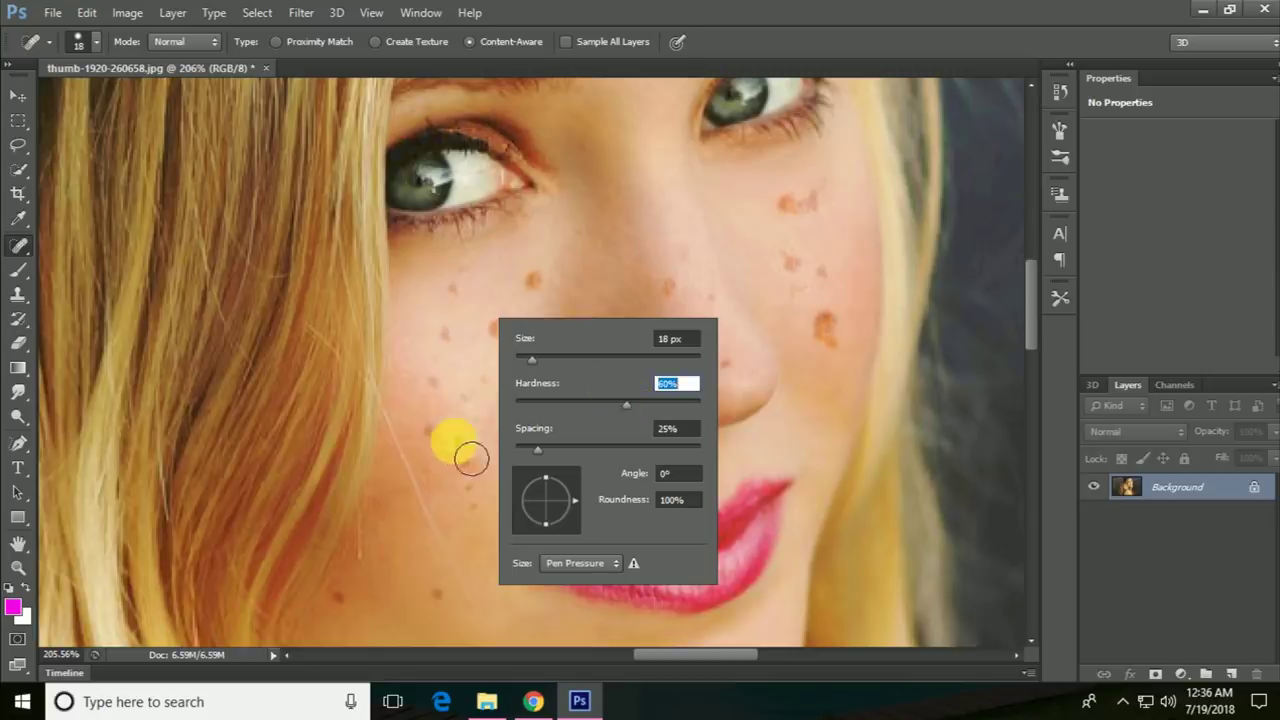
Step: Spot-heal four freckles on the left cheek, including those beside the nose
click(433, 424)
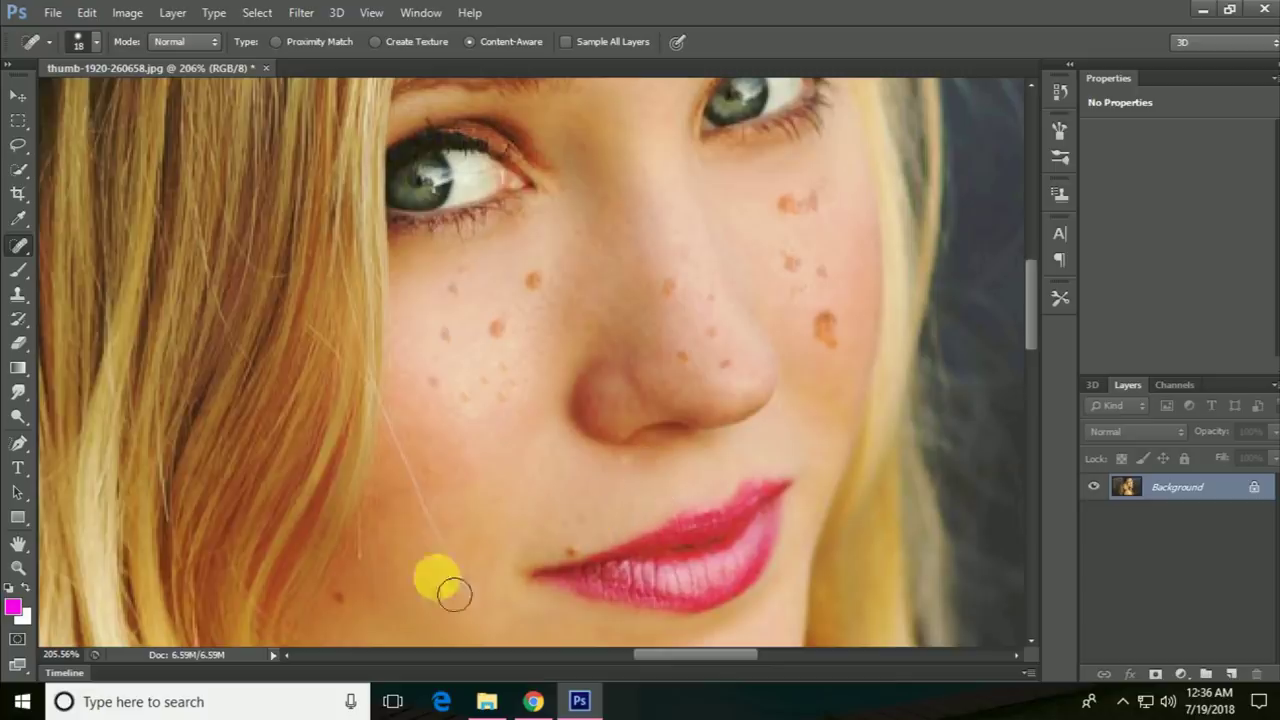
click(336, 597)
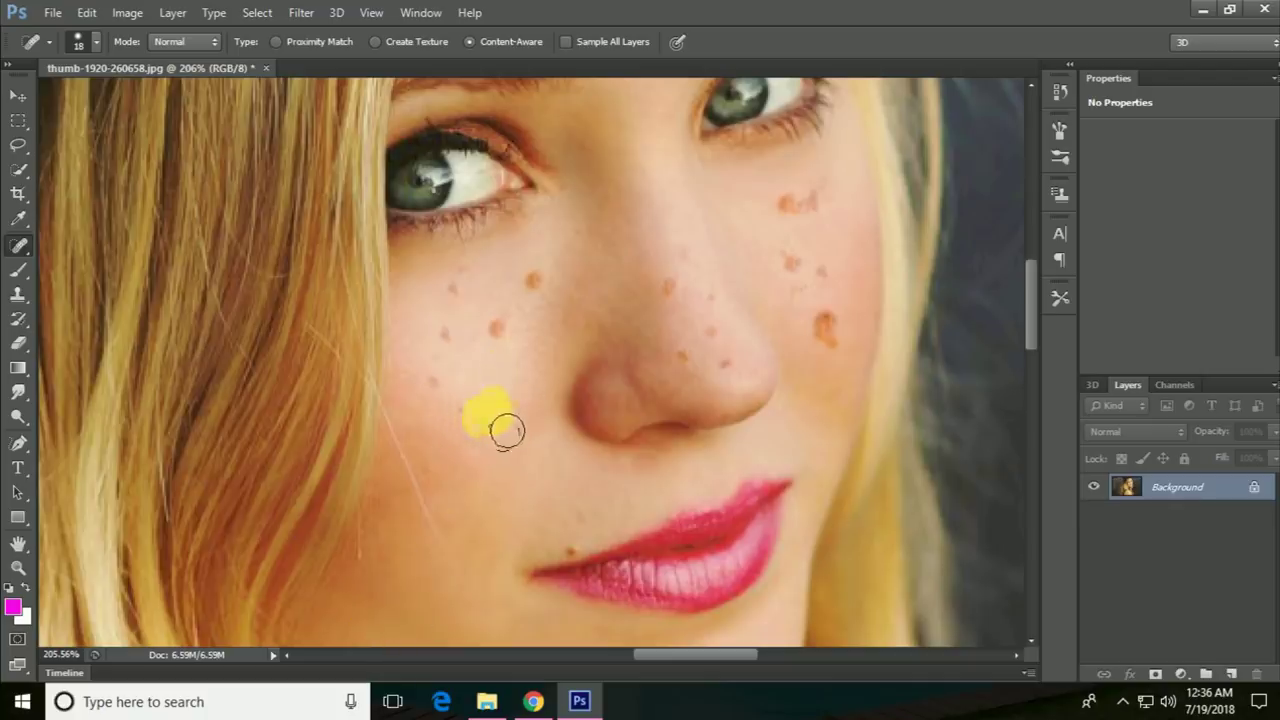
click(432, 381)
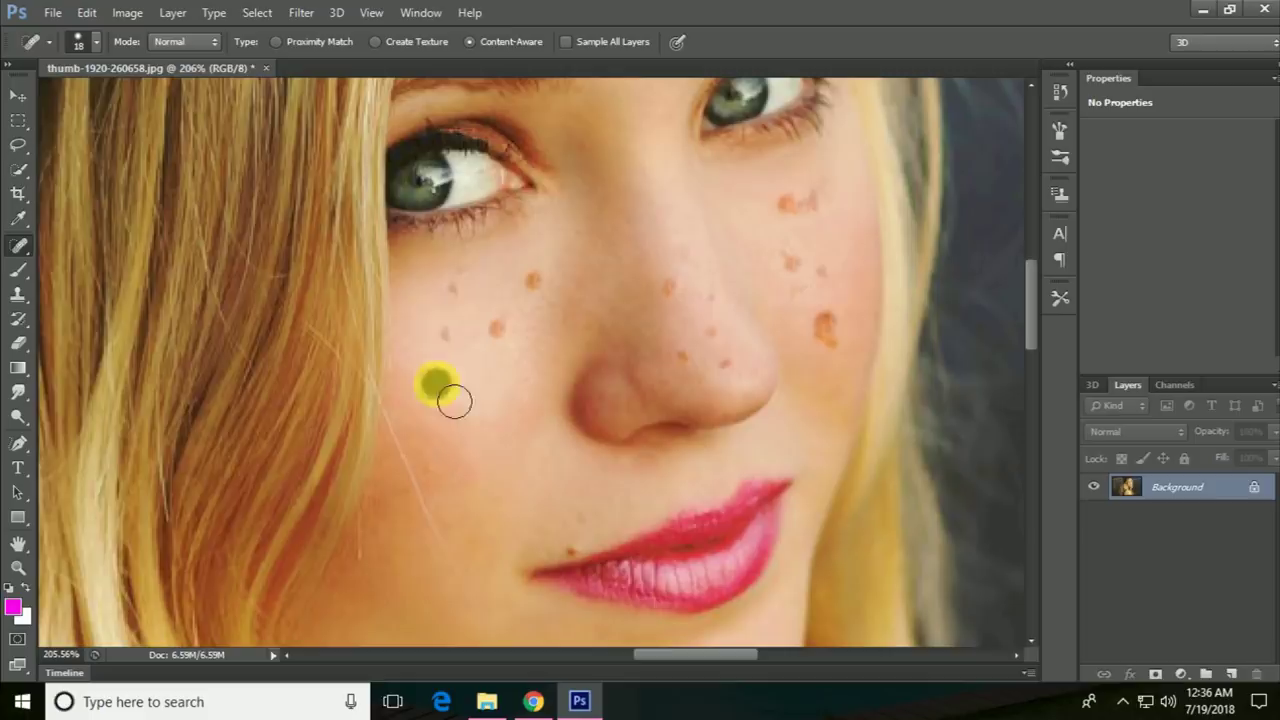
click(533, 283)
click(500, 327)
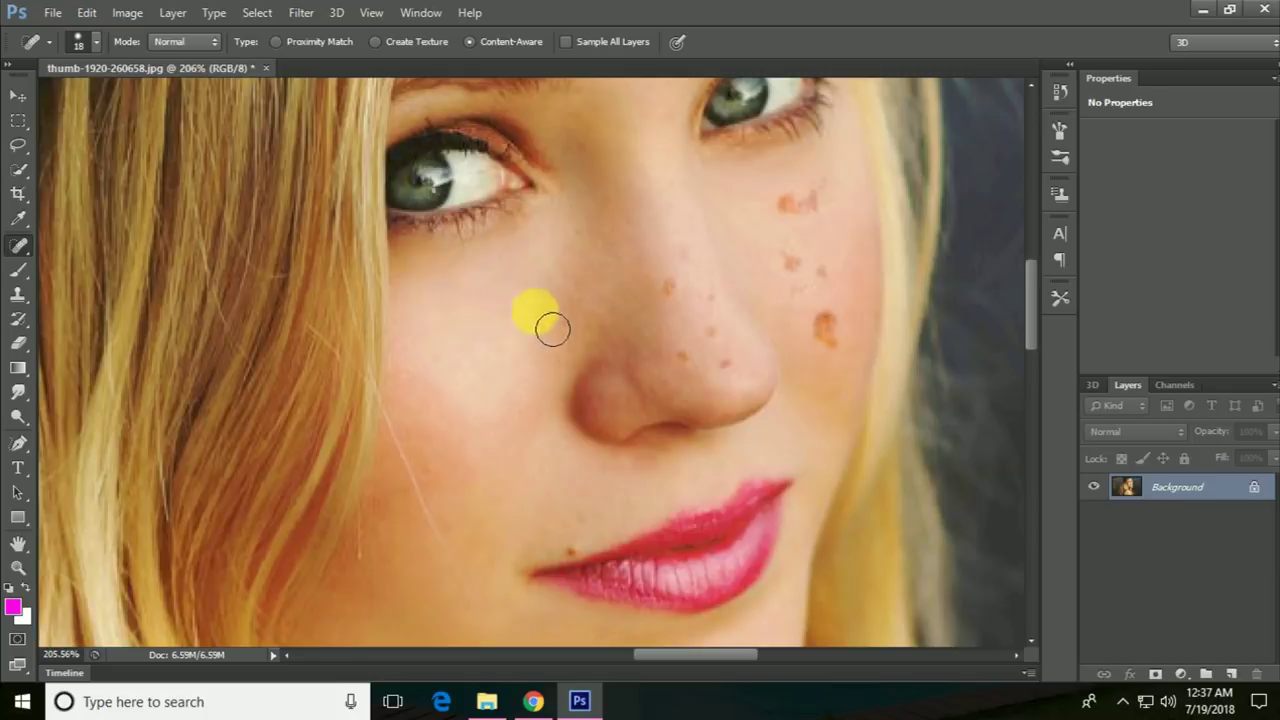
scroll(749, 420, up, 2)
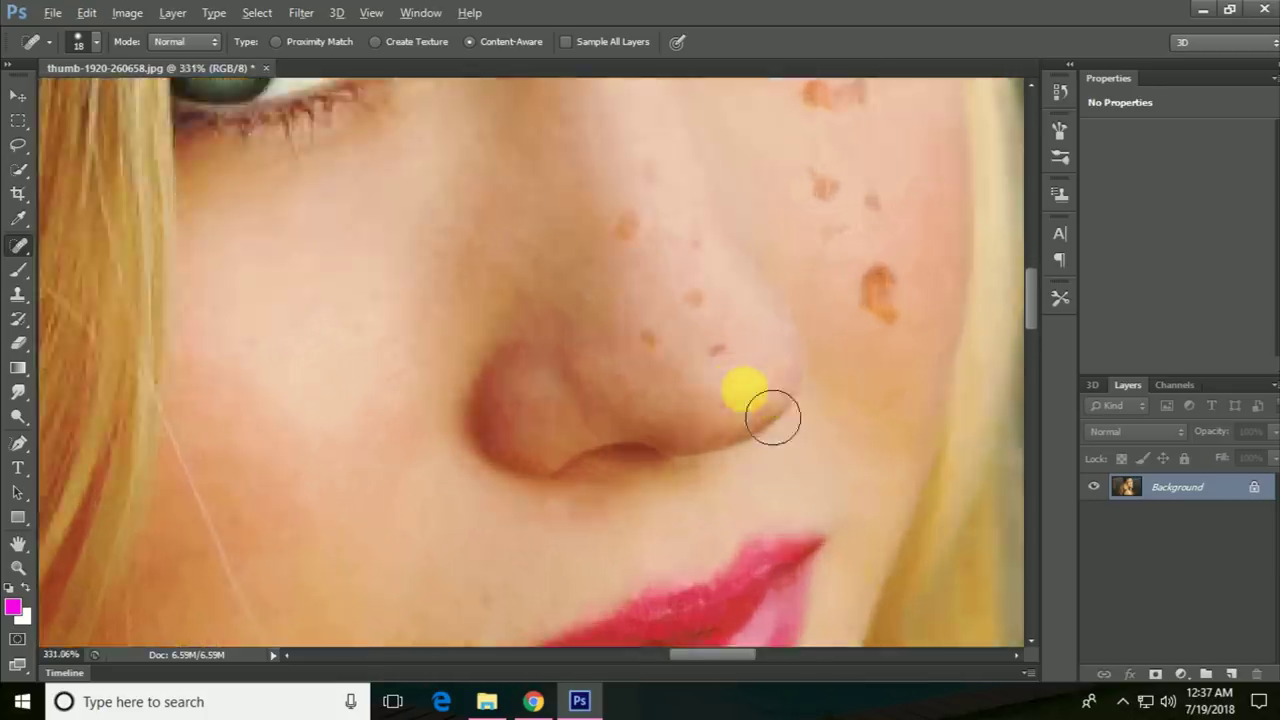
Step: Shrink the Spot Healing Brush to 11 px and heal the blemishes on the nose
scroll(771, 420, up, 2)
scroll(766, 394, up, 2)
alt+right_click(728, 365)
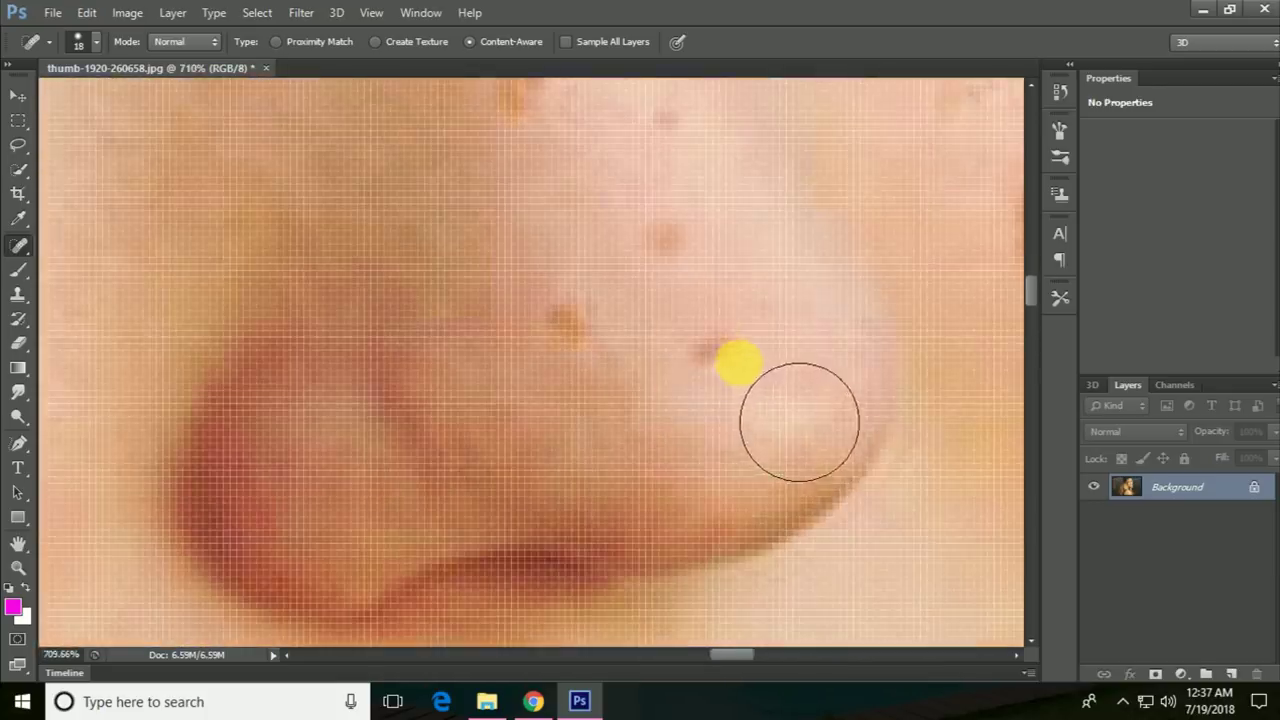
right_click(745, 372)
drag(773, 408, 766, 404)
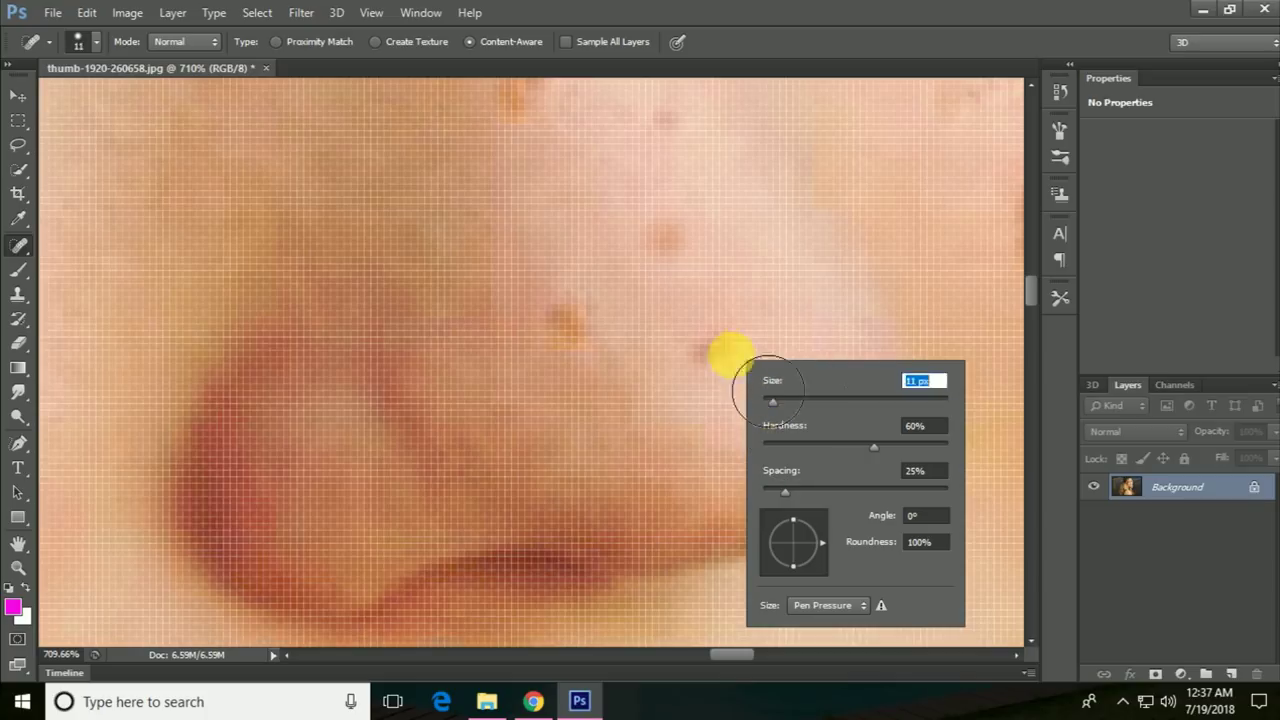
key(Return)
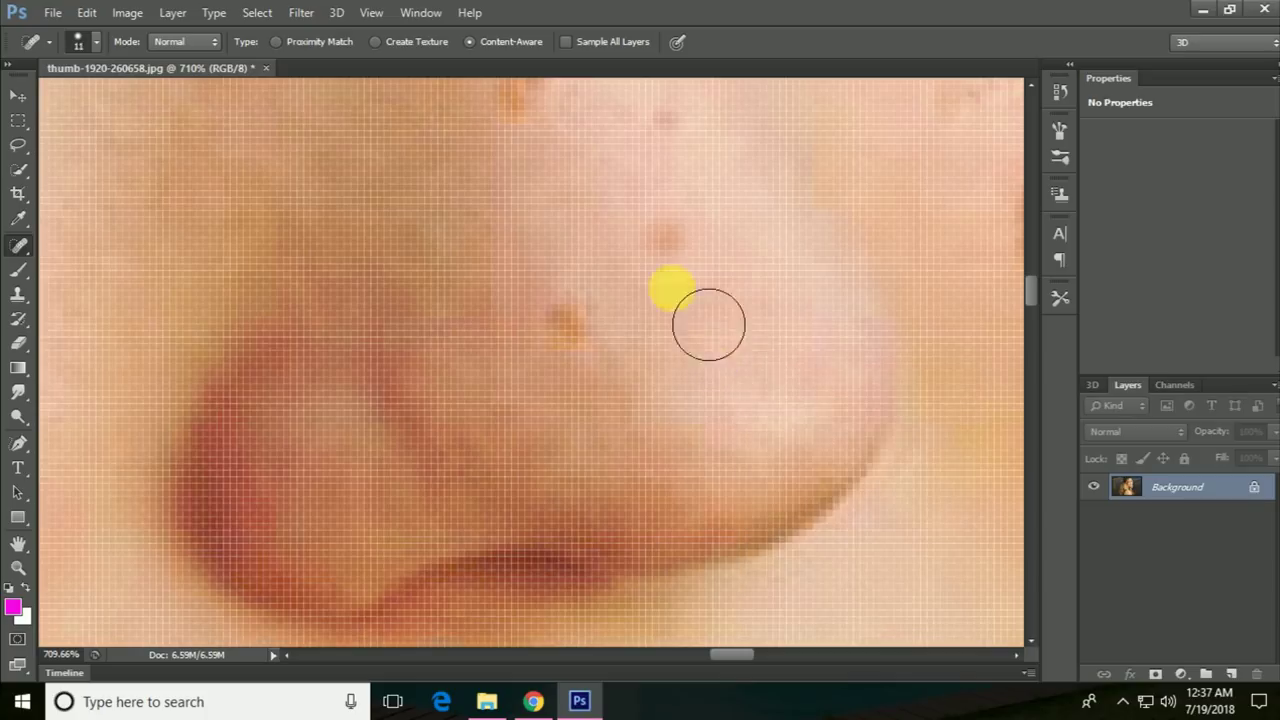
click(567, 323)
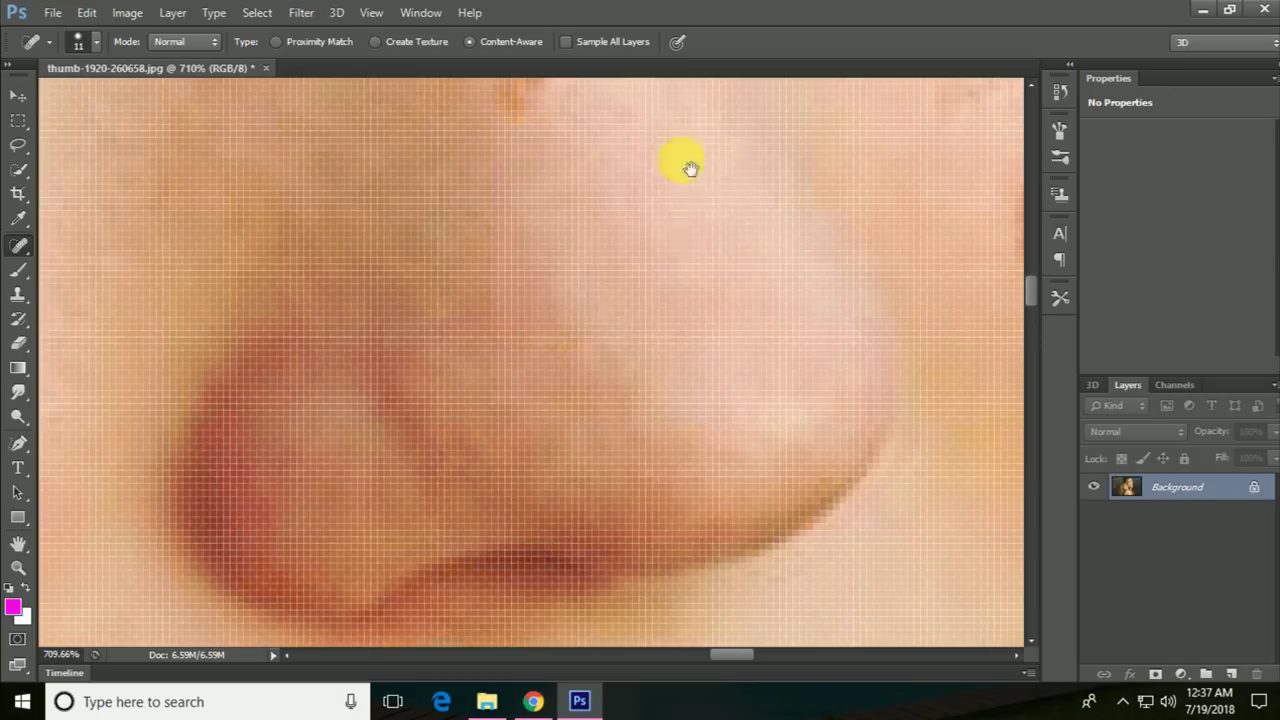
drag(700, 220, 694, 317)
drag(528, 241, 521, 263)
click(543, 206)
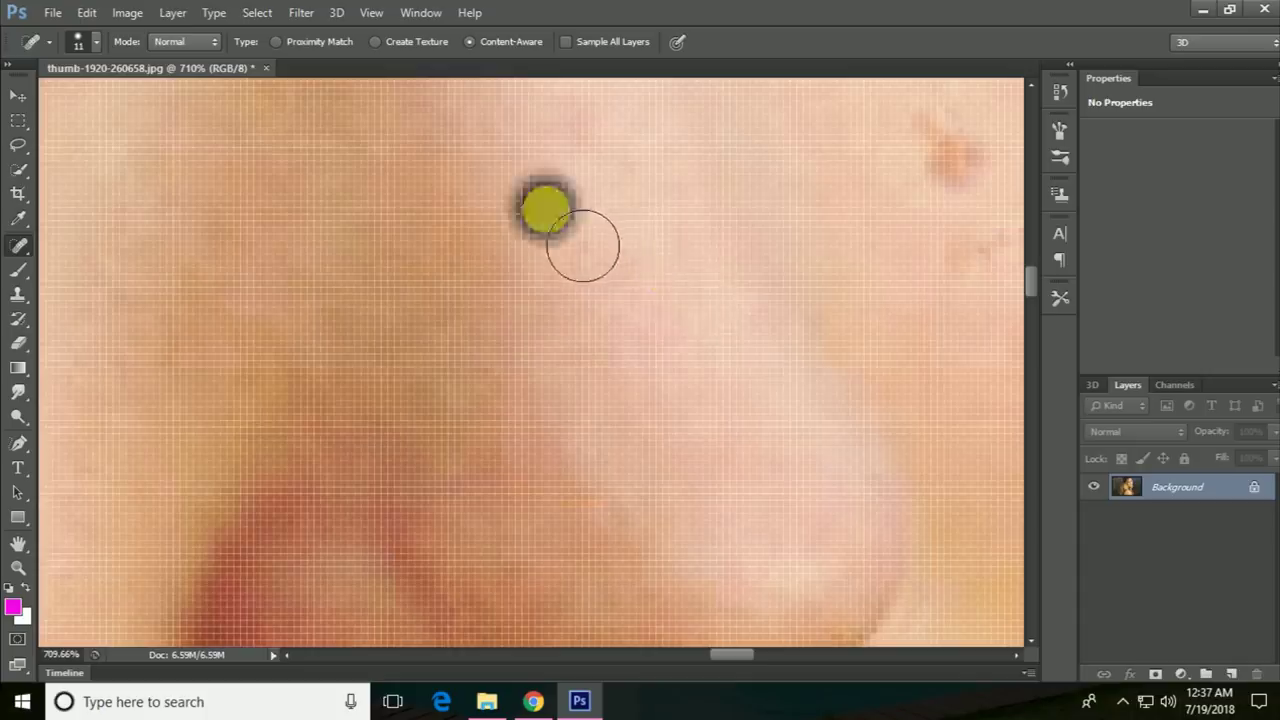
Step: Spot-heal two small spots on the right cheek
scroll(777, 309, down, 3)
scroll(813, 328, down, 1)
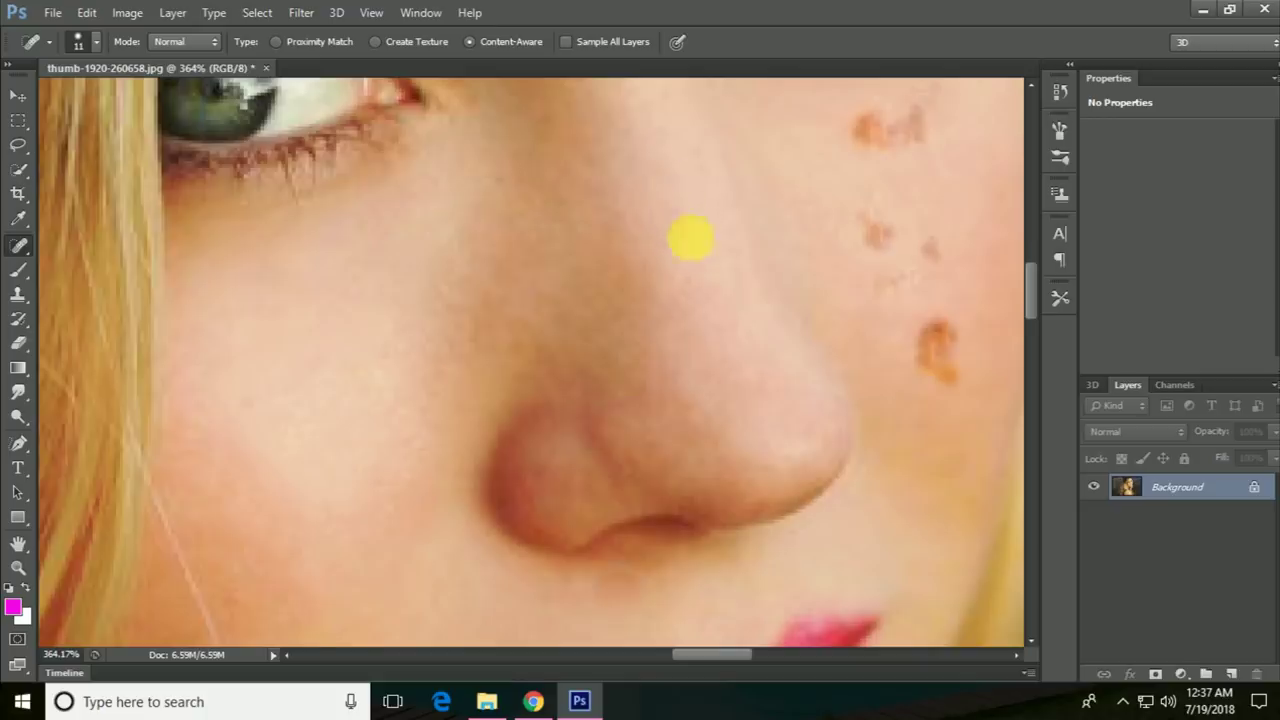
scroll(620, 314, right, 3)
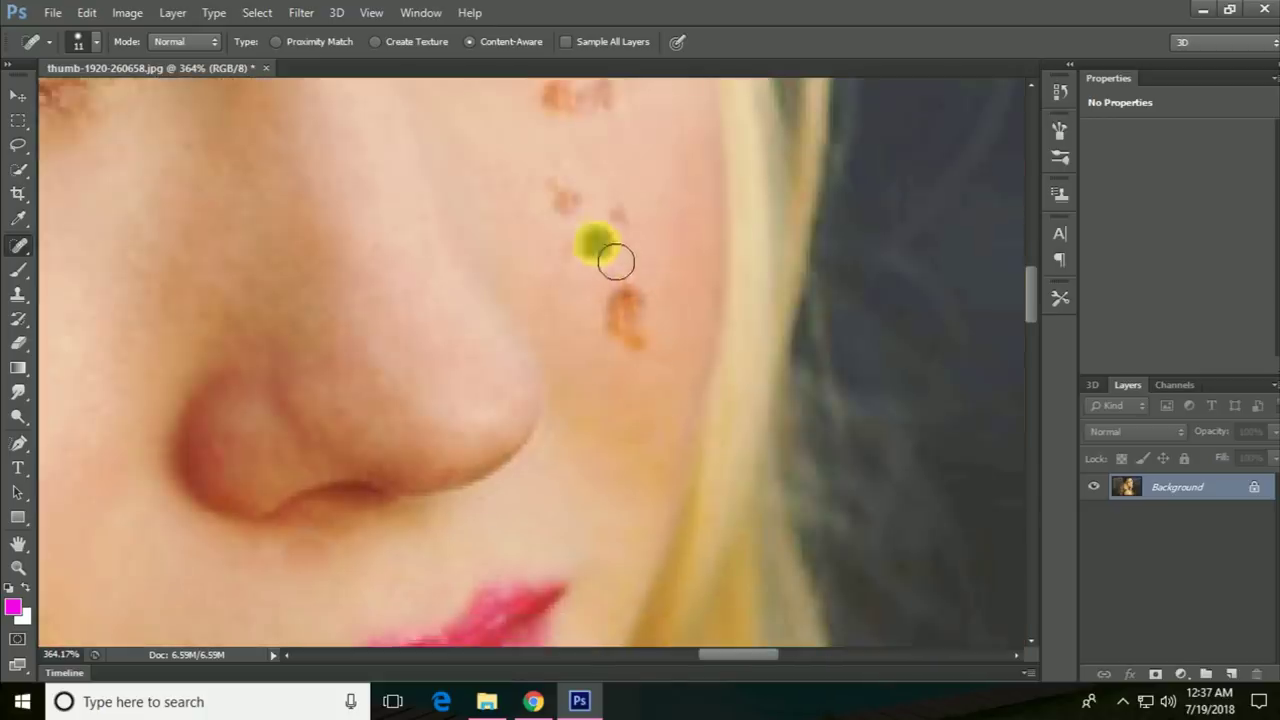
click(563, 193)
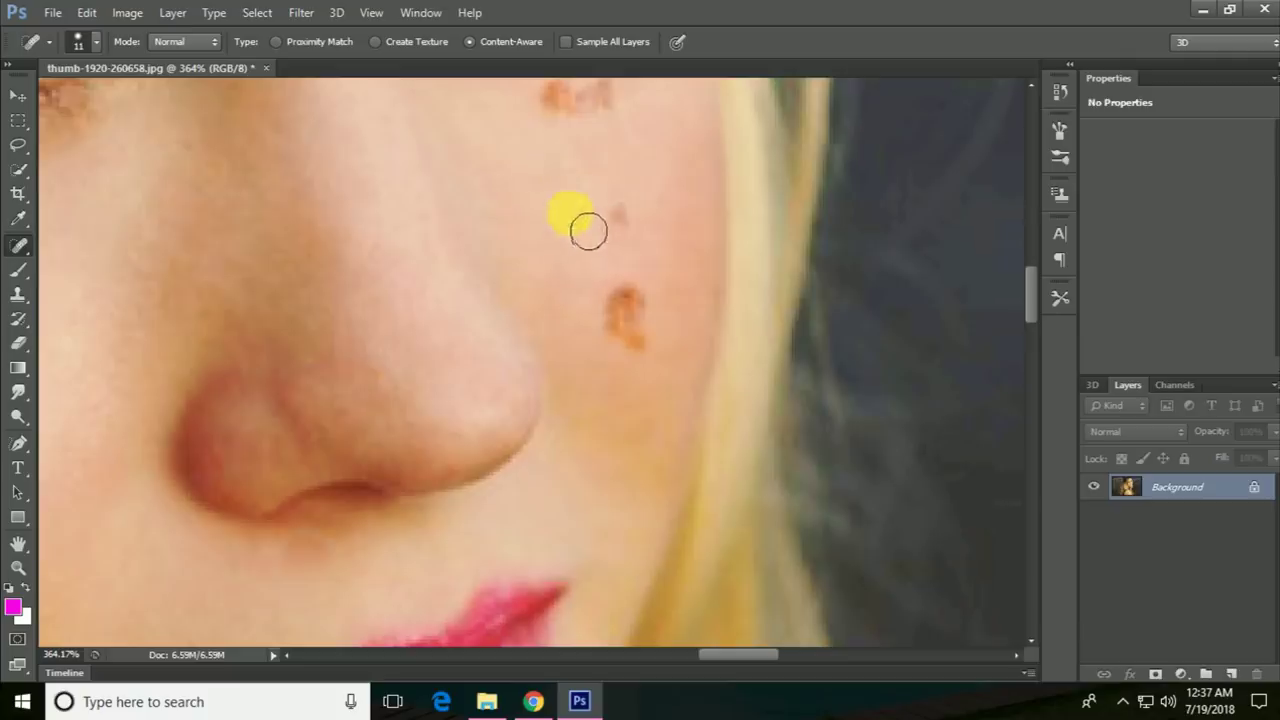
click(620, 218)
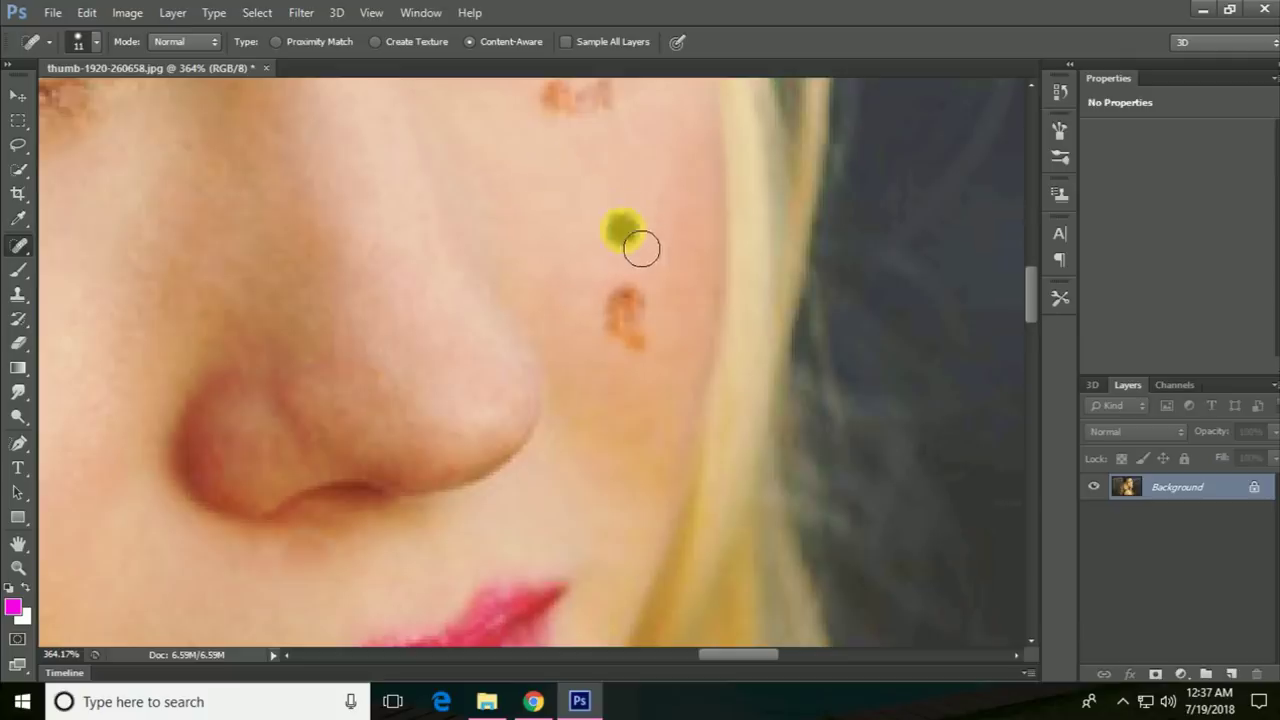
drag(628, 221, 677, 335)
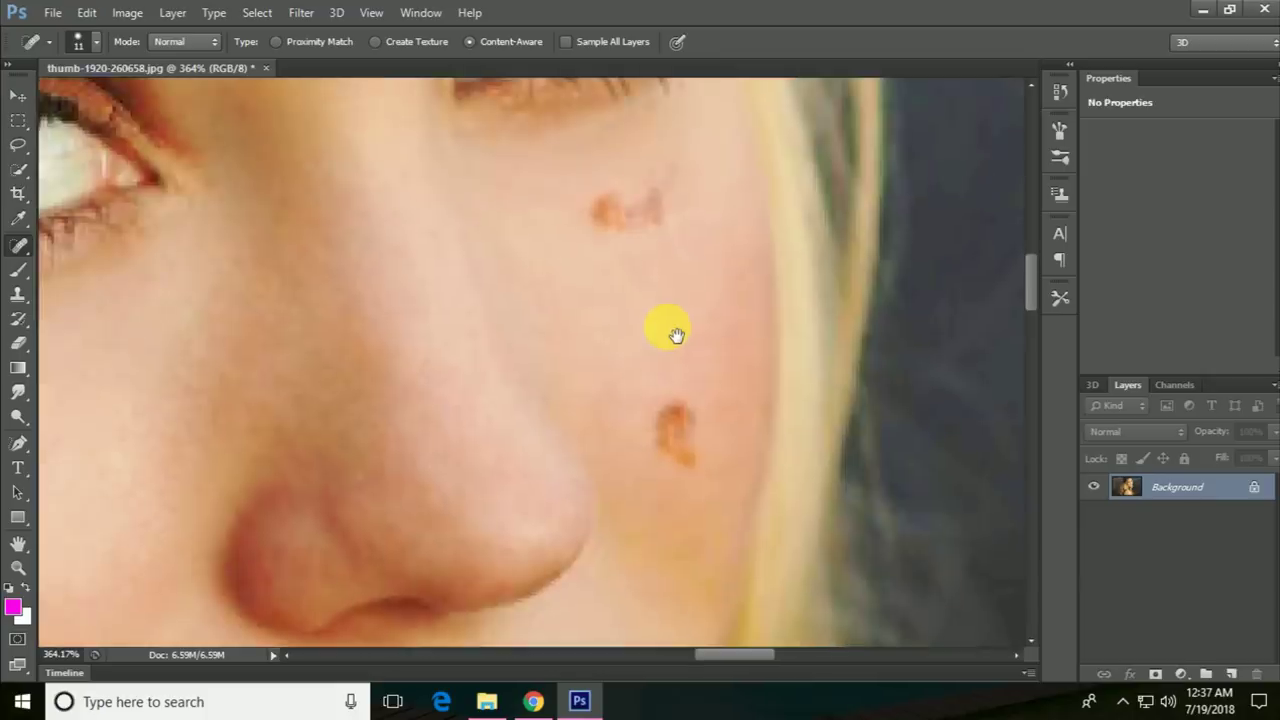
Step: Switch to the Healing Brush at 16 px and dismiss the missing-source warning
right_click(18, 245)
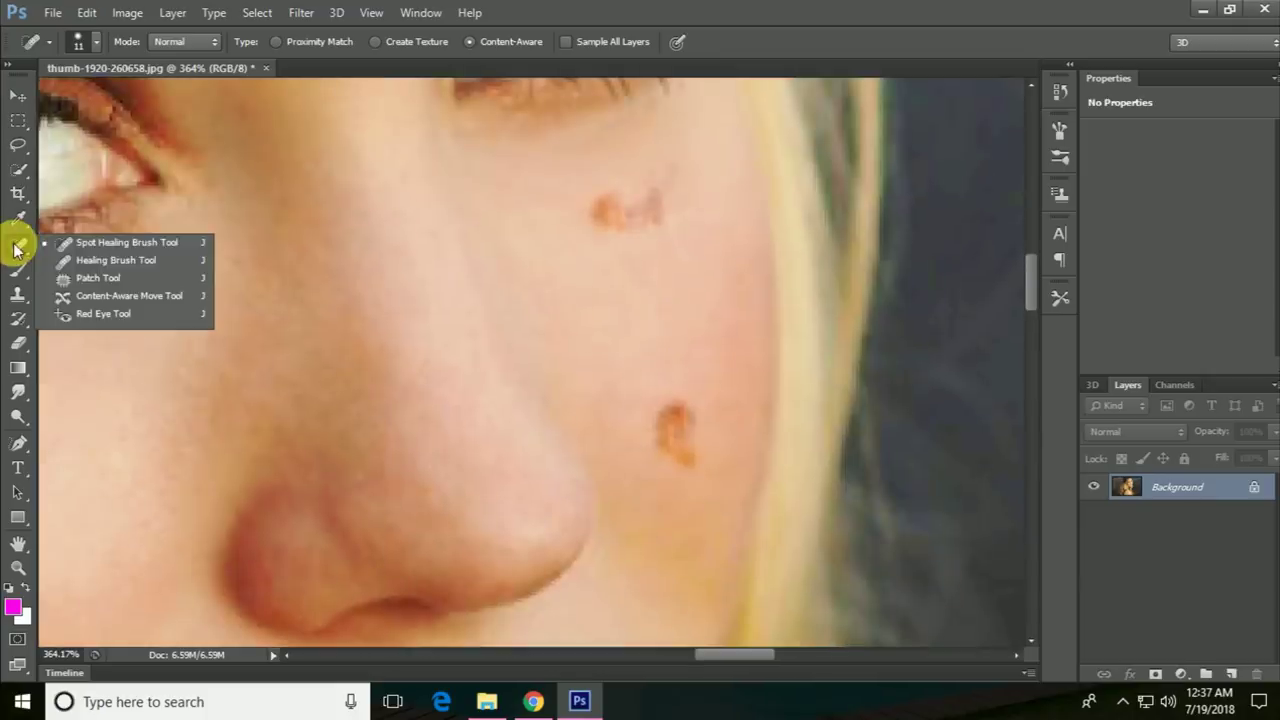
click(115, 260)
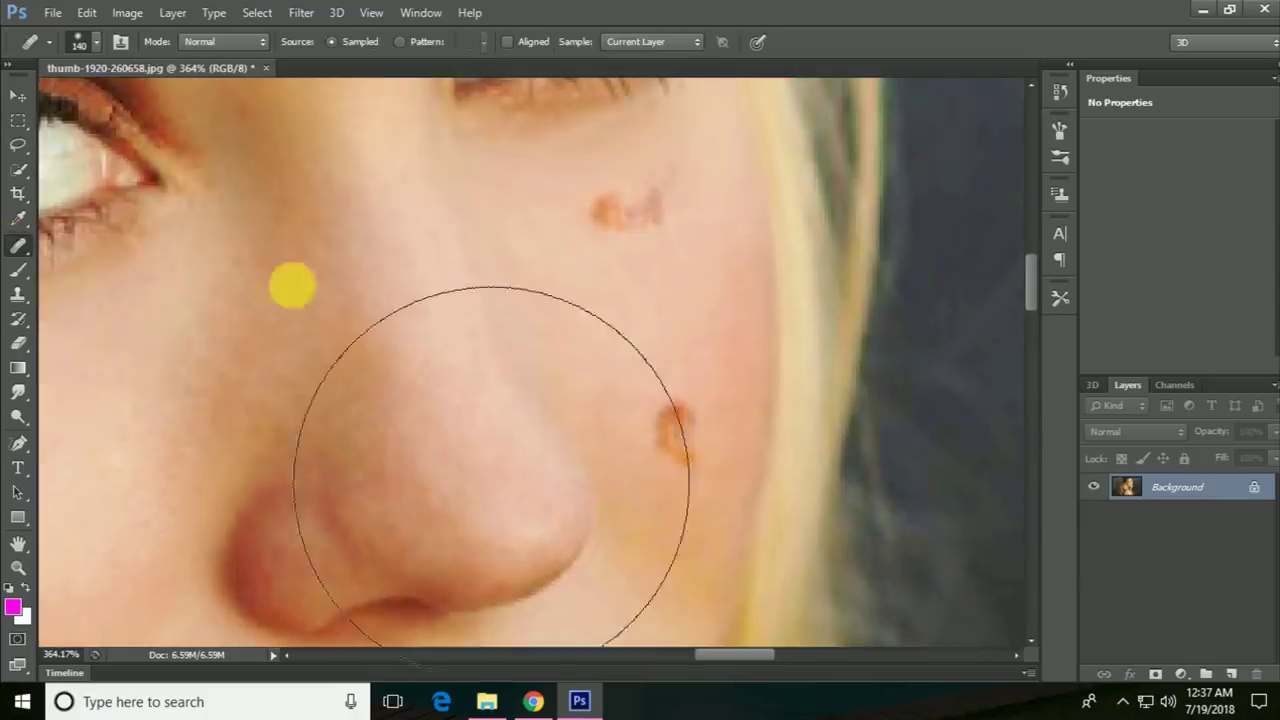
right_click(584, 326)
drag(588, 357, 600, 351)
click(591, 288)
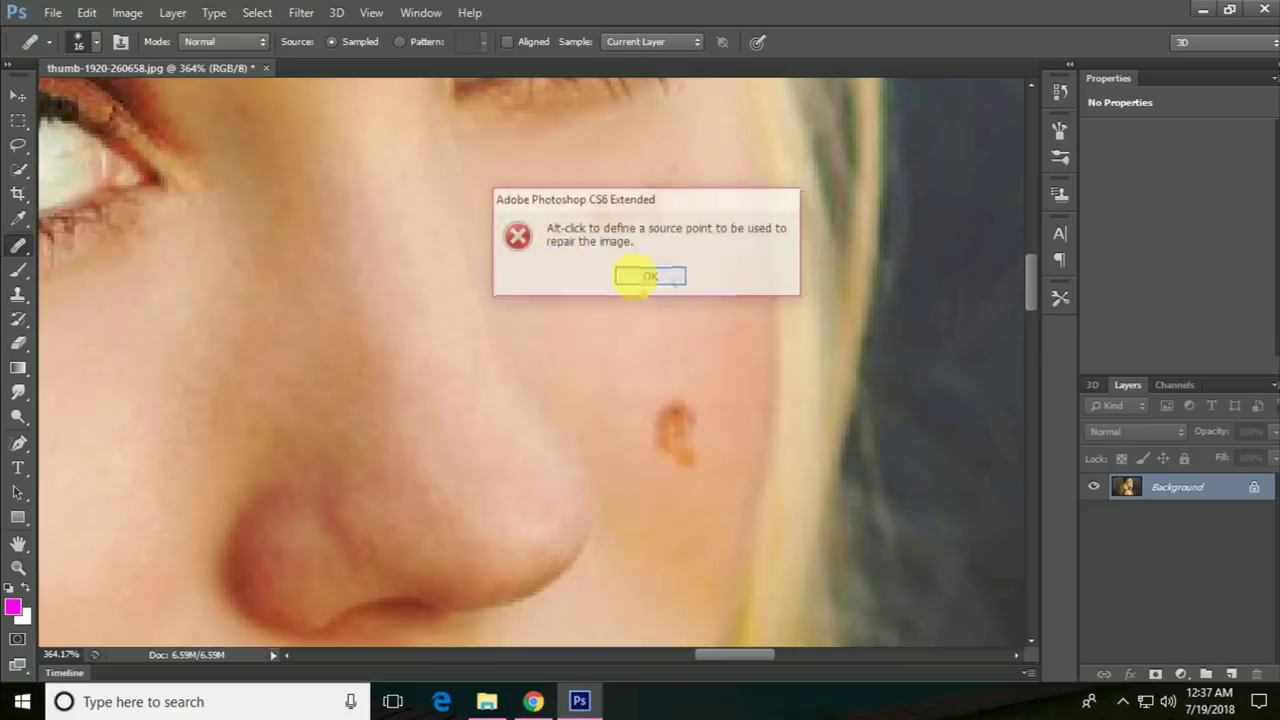
click(645, 278)
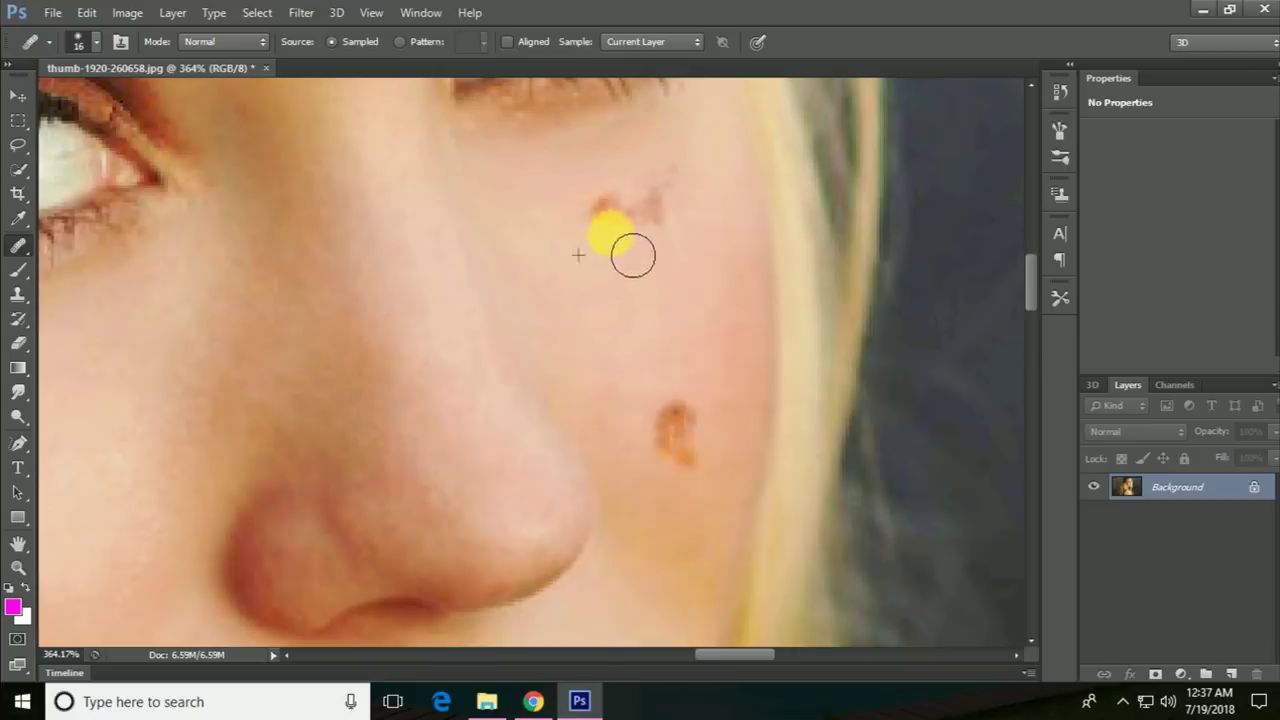
Step: Heal the pink and red blemishes high on the right cheek from sampled clean skin
drag(624, 234, 671, 234)
alt+click(608, 186)
click(658, 220)
click(656, 201)
click(650, 205)
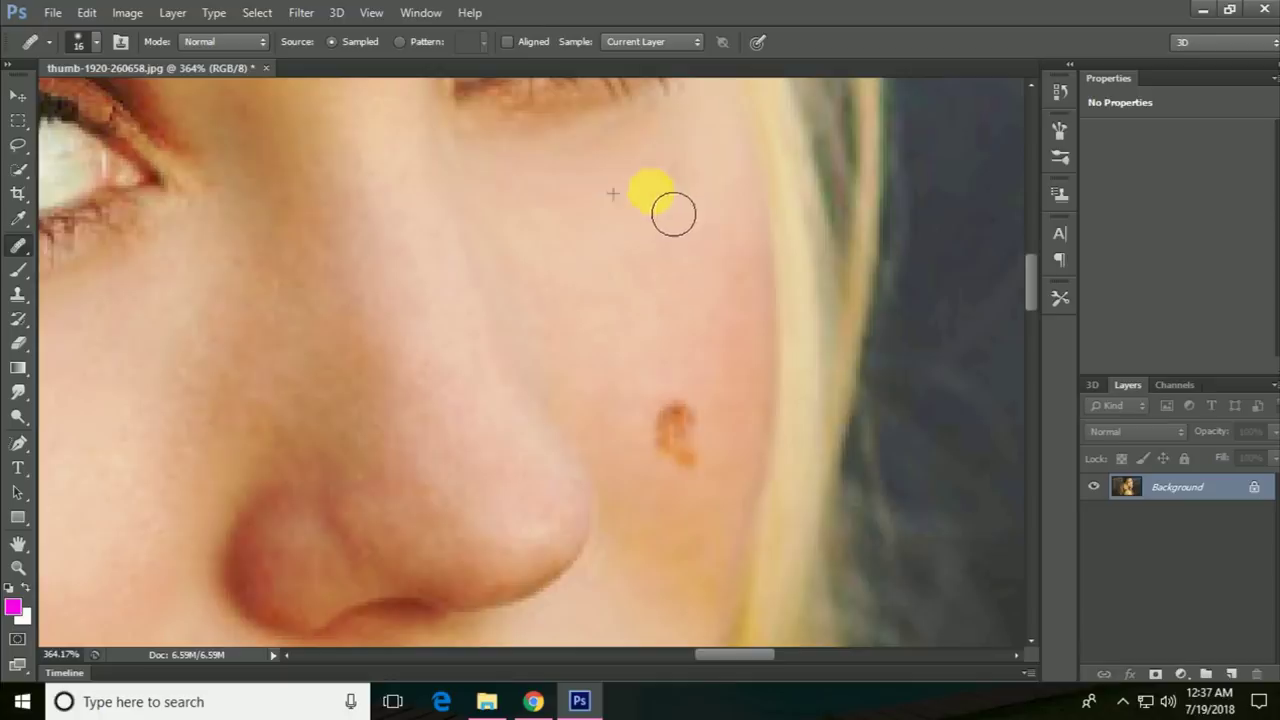
Step: Heal the brown blemish and remaining marks on the lower right cheek using sampled skin
click(695, 339)
click(706, 385)
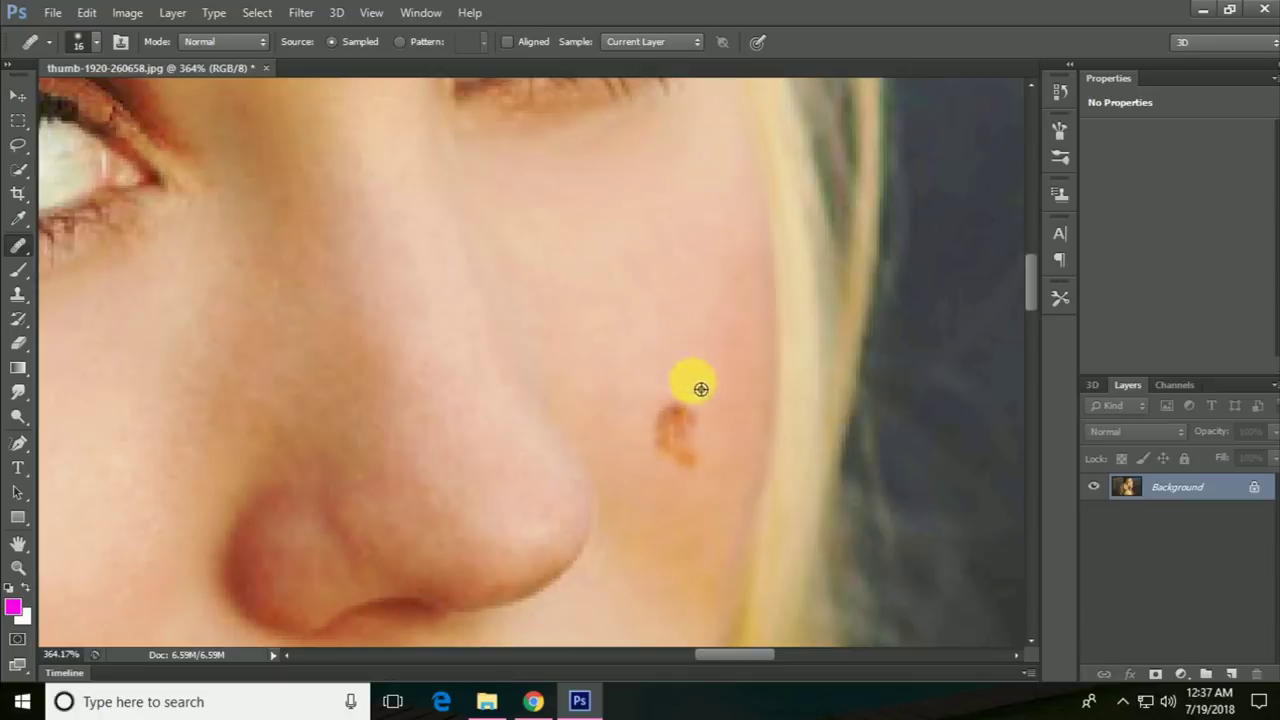
click(692, 428)
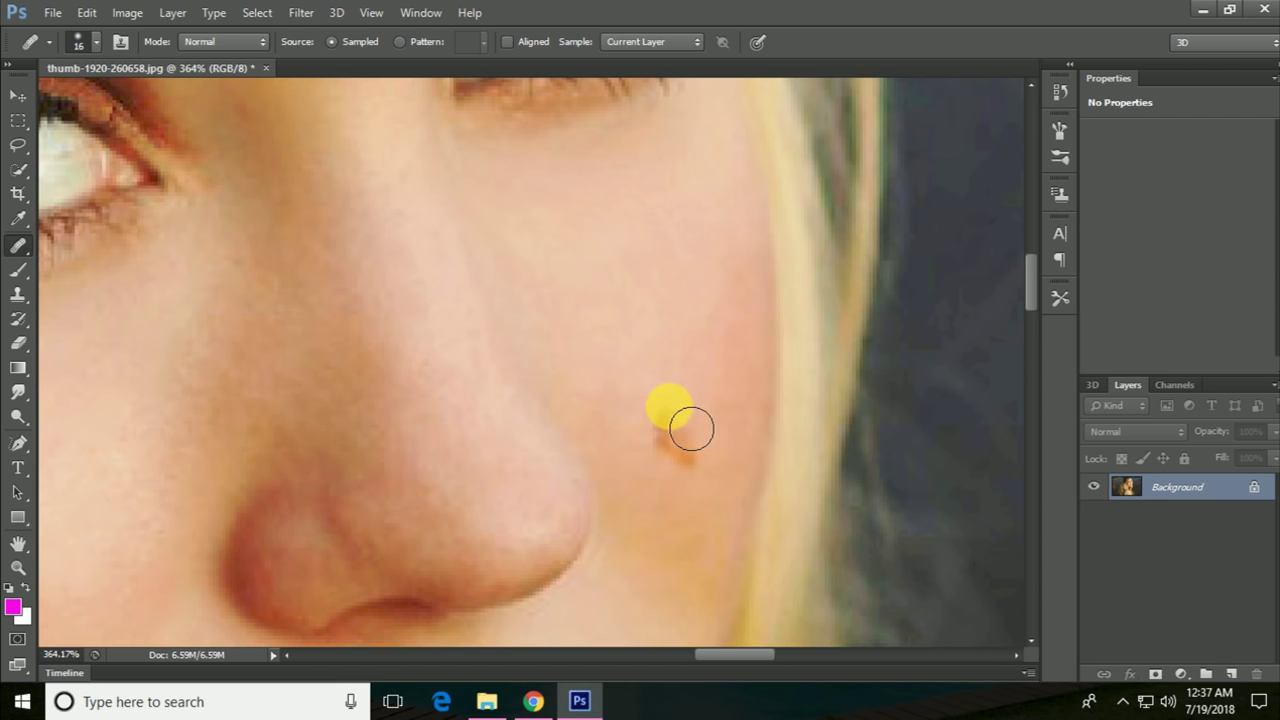
alt+click(676, 480)
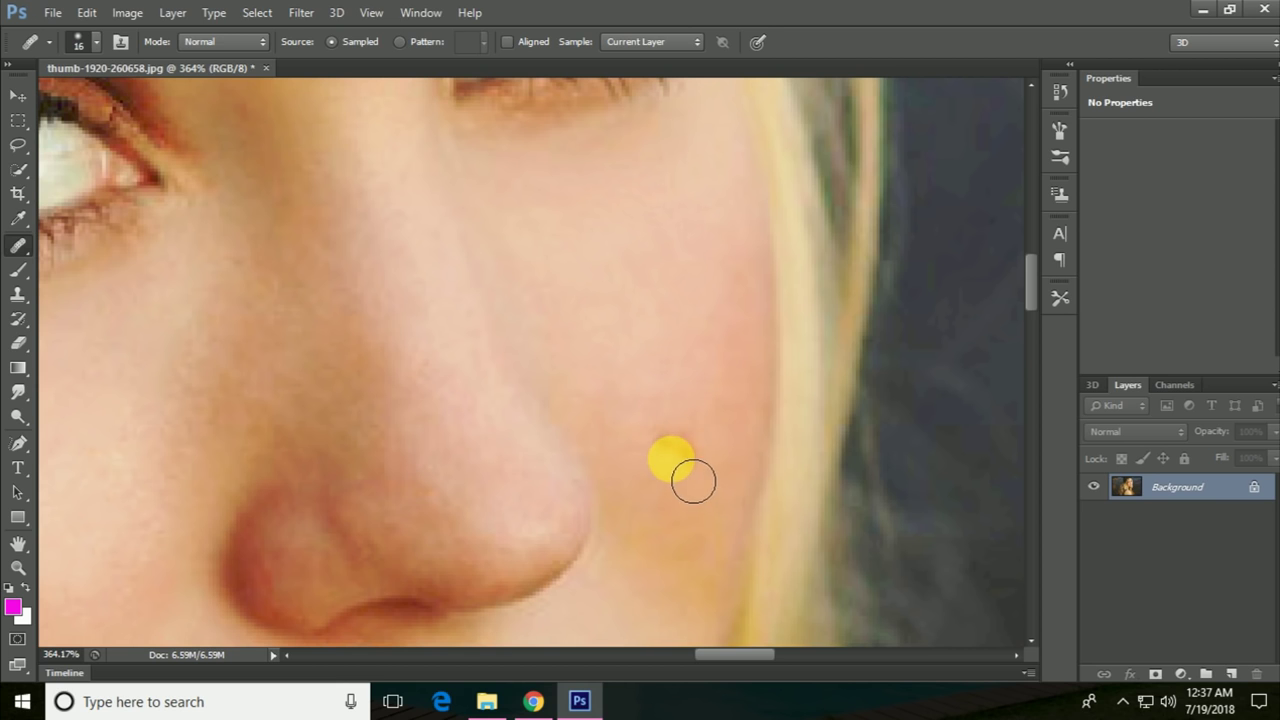
click(718, 484)
alt+click(677, 477)
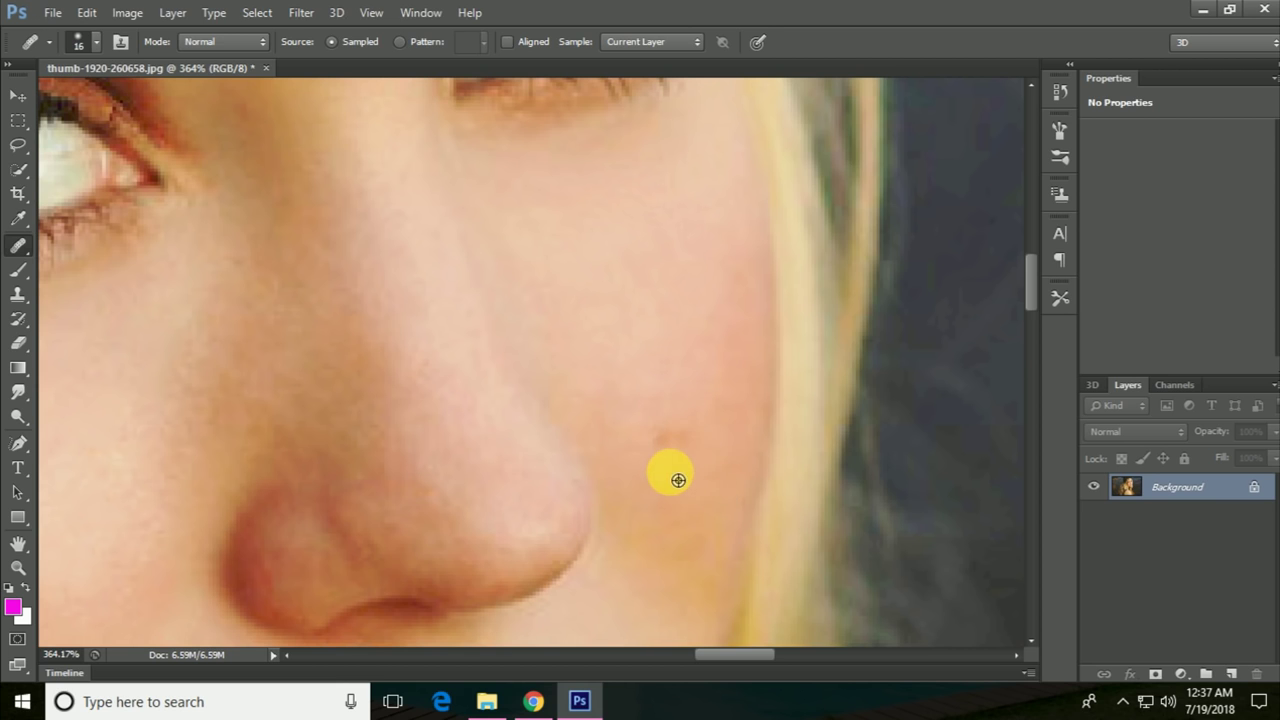
click(679, 465)
alt+click(722, 438)
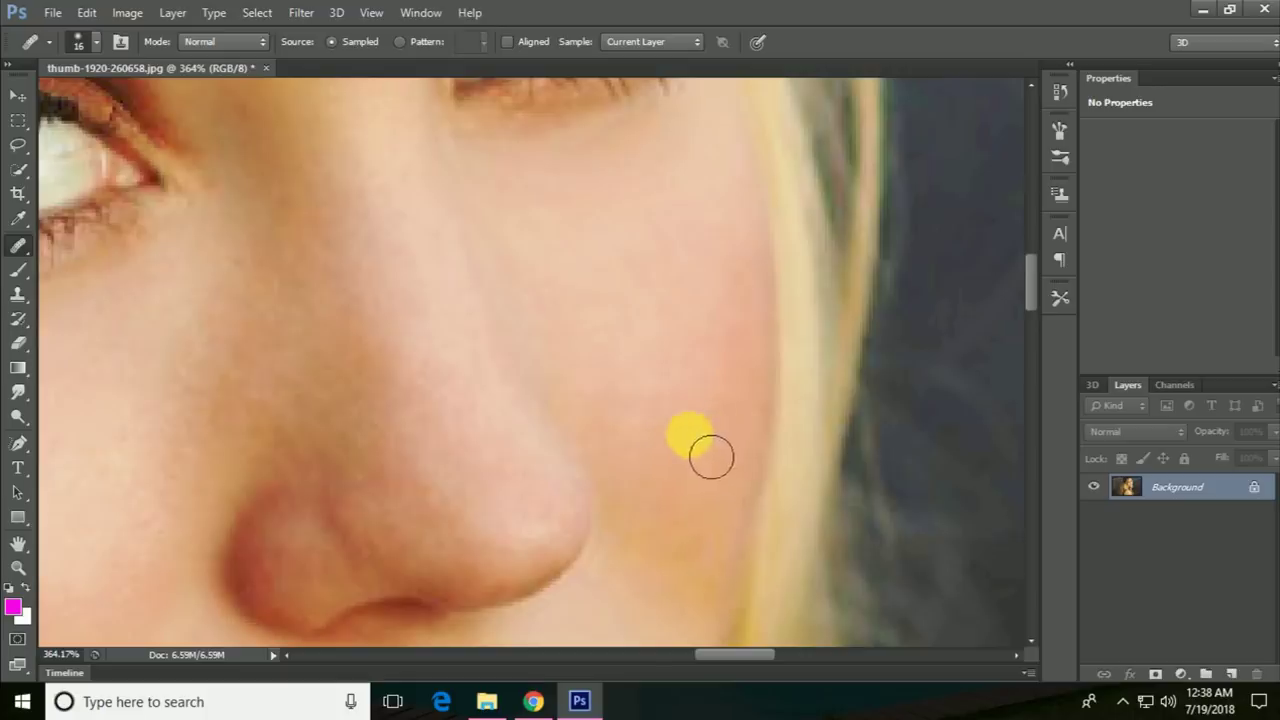
drag(712, 457, 737, 433)
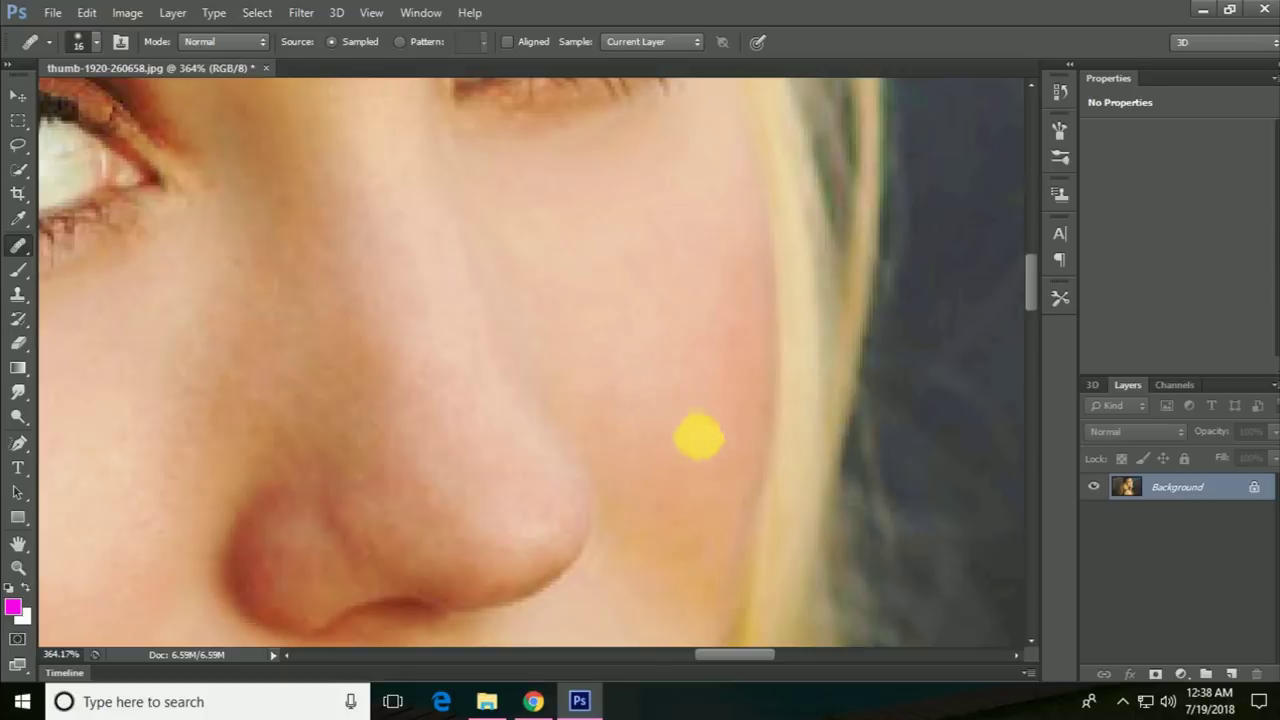
mouse_move(440, 363)
mouse_down()
mouse_move(680, 390)
mouse_move(731, 197)
mouse_move(646, 297)
mouse_up()
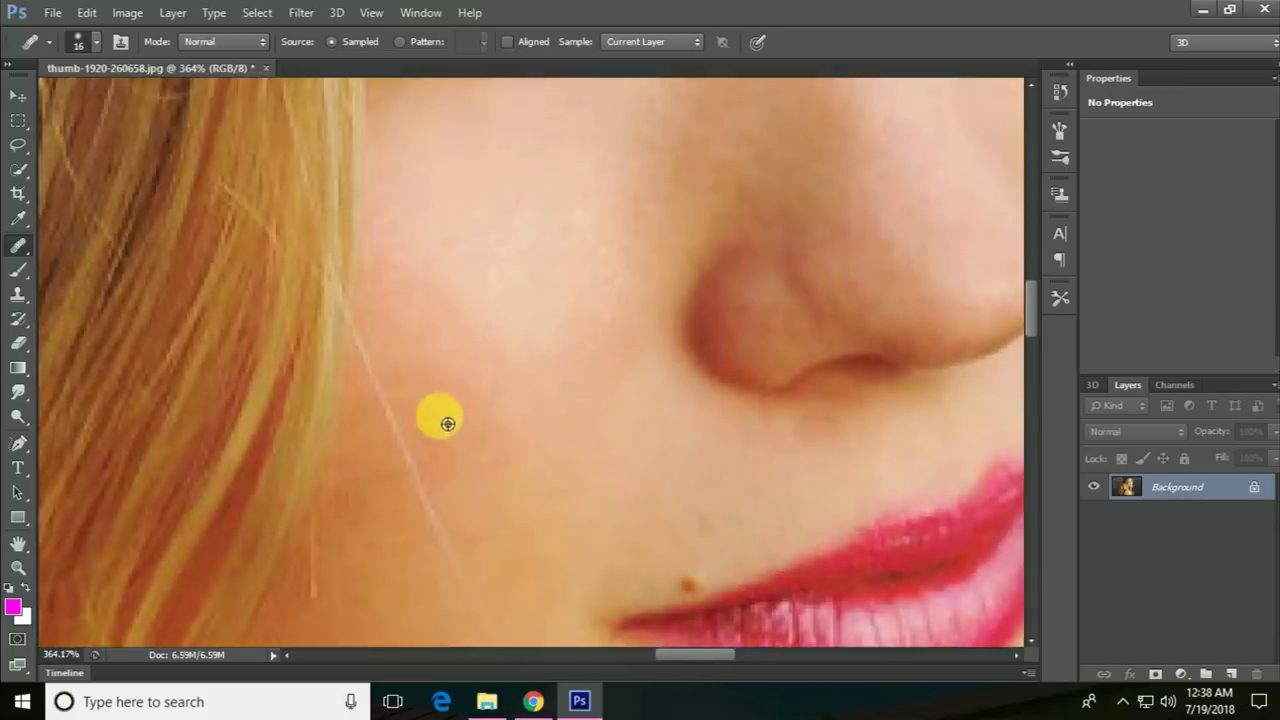
Step: Sample clean skin and heal the mole beside the lip corner, then undo it
scroll(770, 586, up, 2)
scroll(773, 588, up, 3)
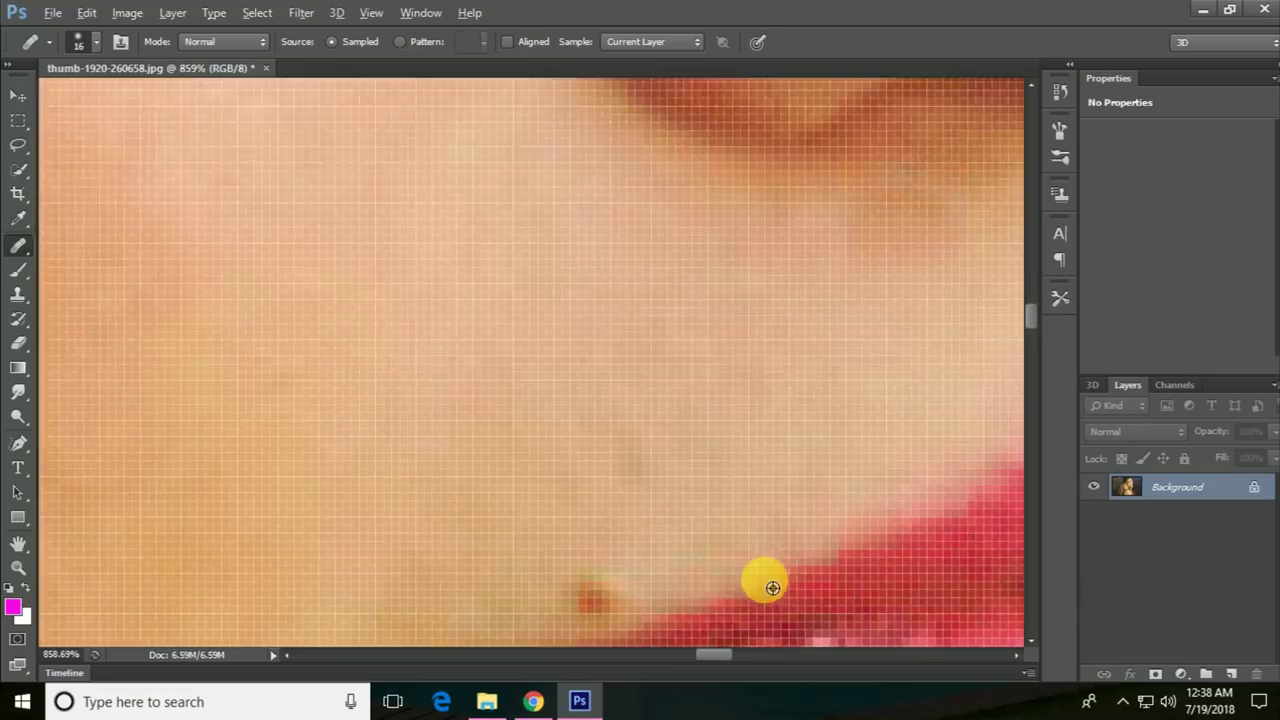
scroll(773, 588, down, 3)
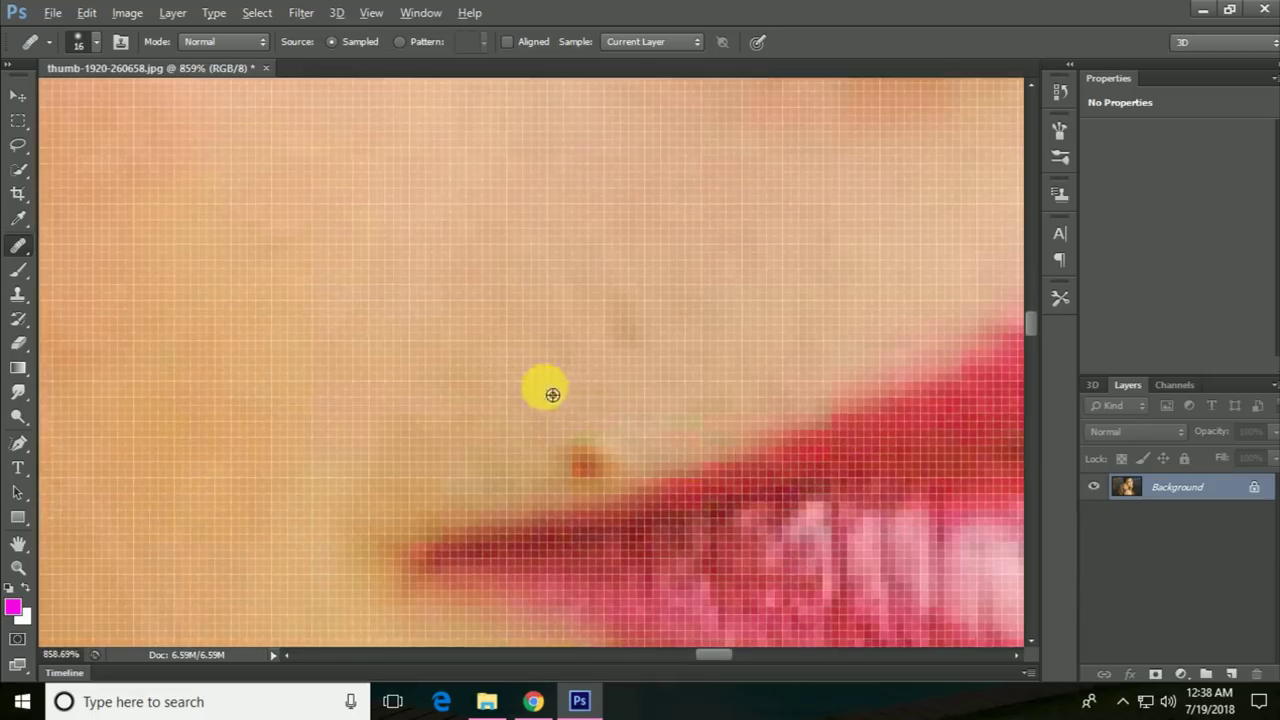
alt+click(502, 360)
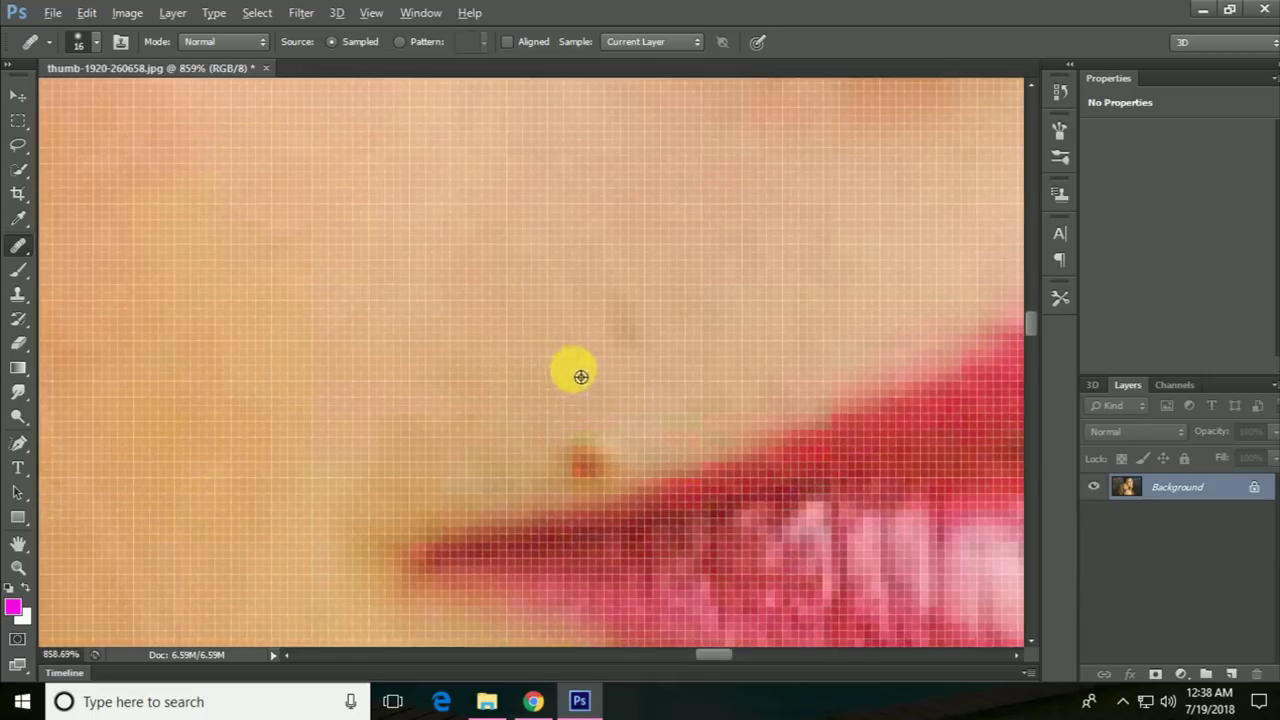
click(586, 463)
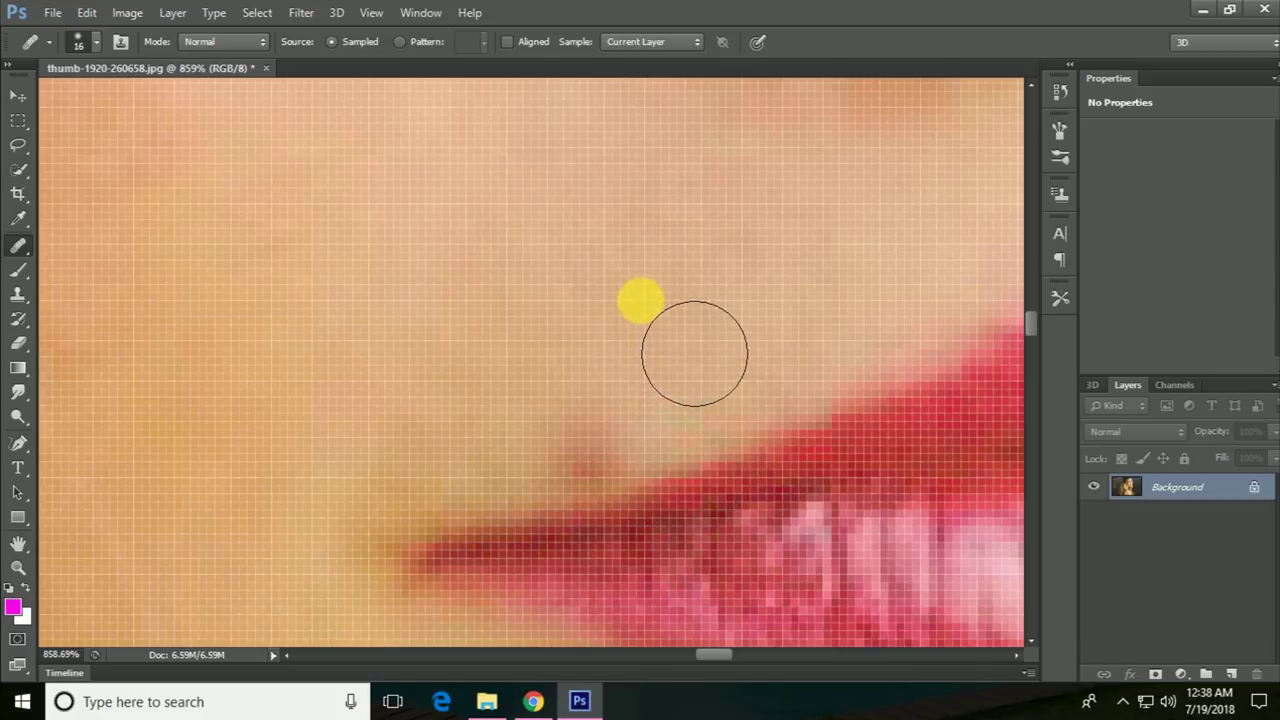
key(ctrl+z)
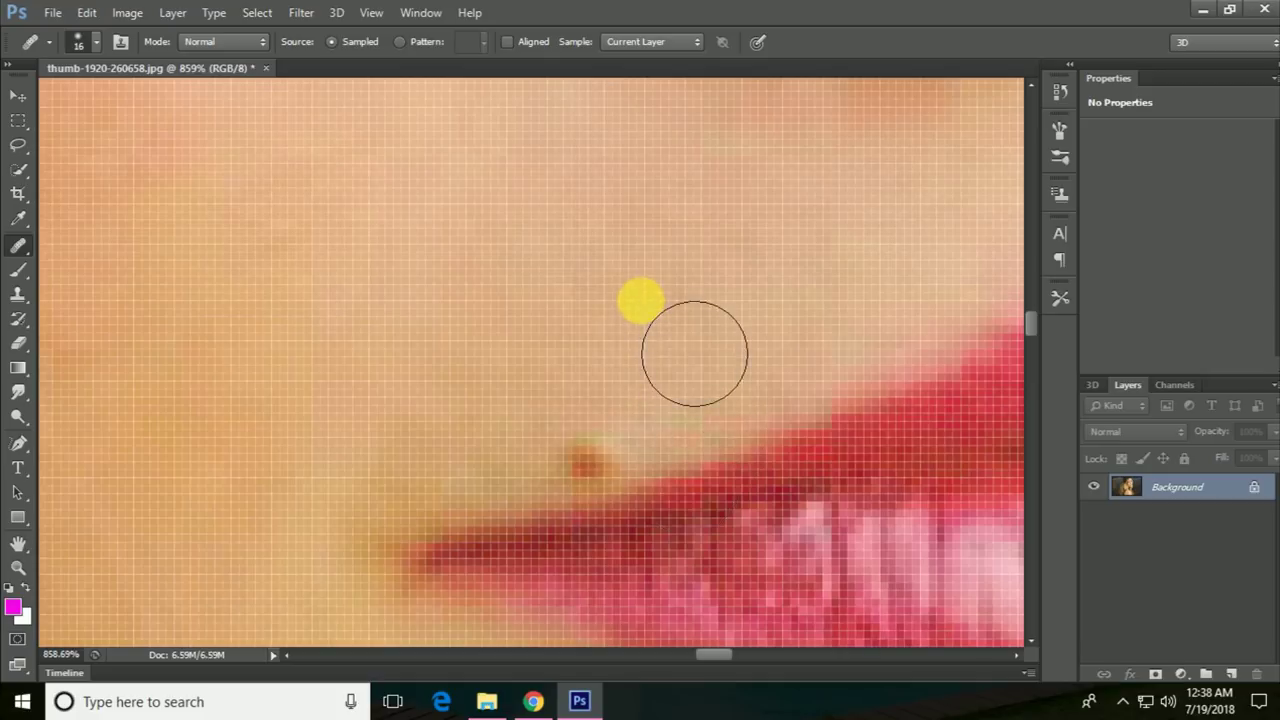
Step: Set the healing brush to 10 px and paint a healing stroke near the mole
right_click(645, 300)
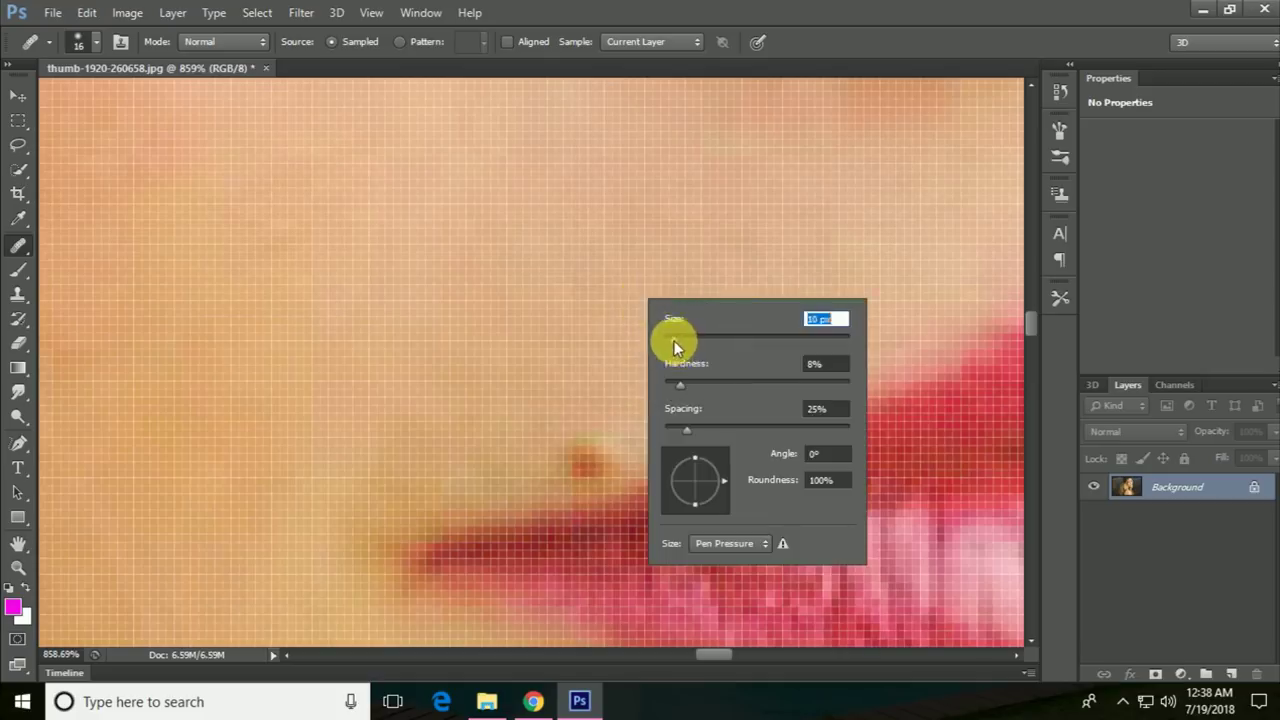
click(590, 460)
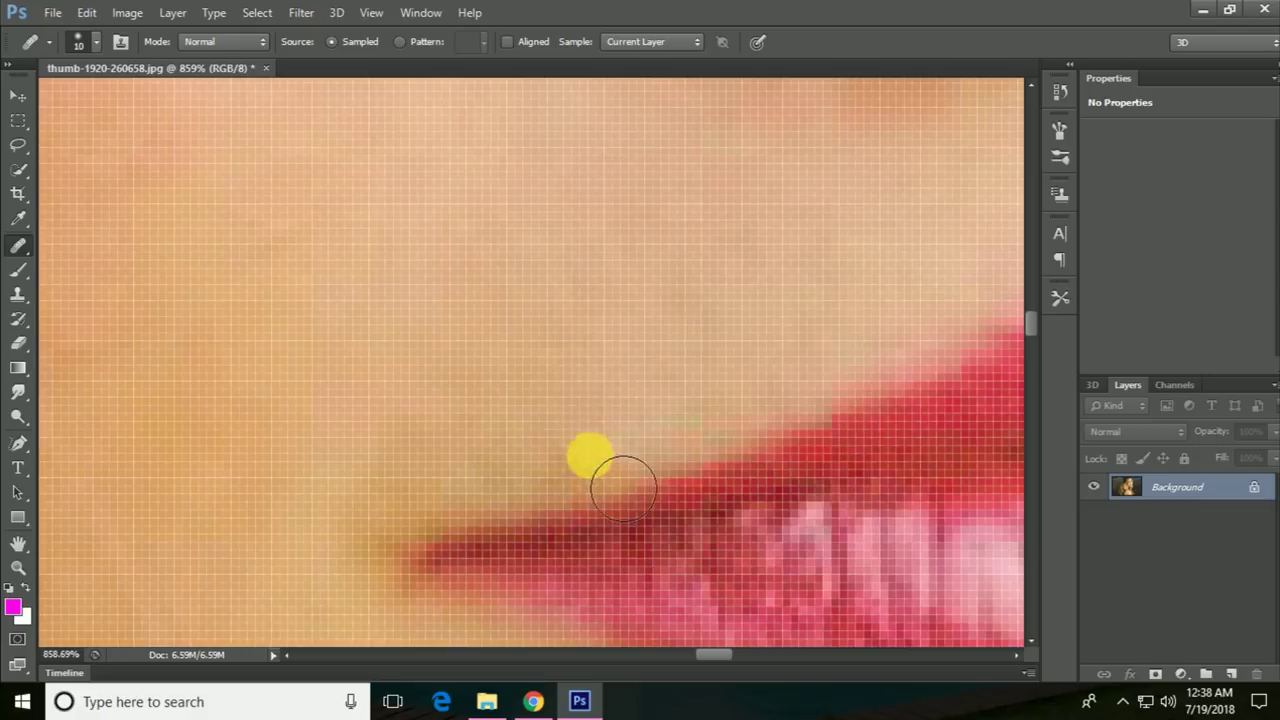
drag(632, 488, 636, 489)
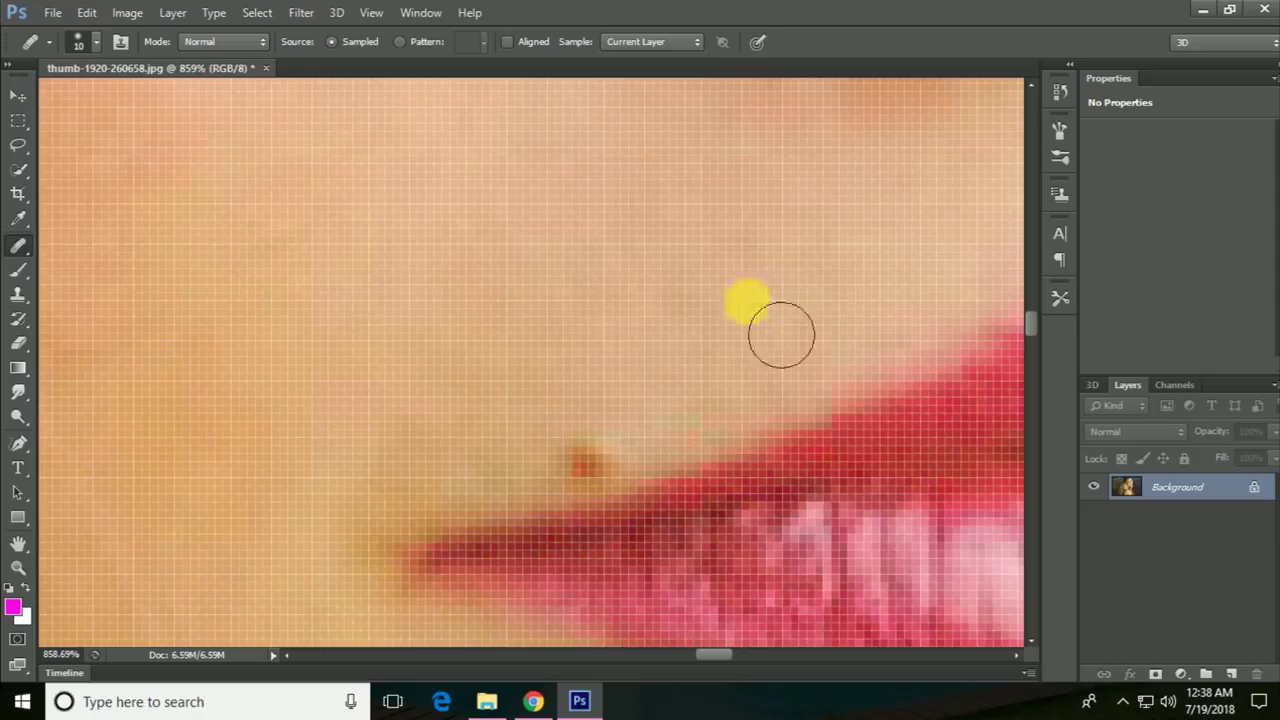
right_click(18, 248)
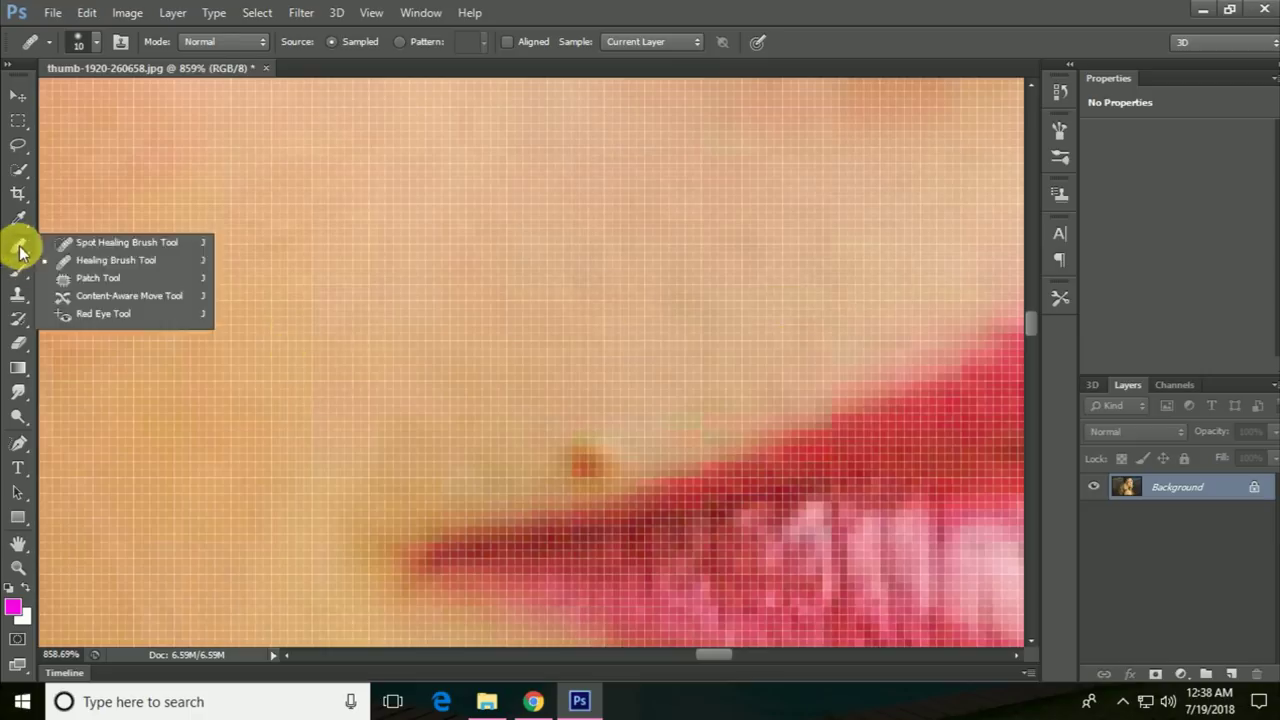
Step: Patch the mole beside the lip corner with clean skin from above, then deselect
click(98, 277)
mouse_move(579, 436)
mouse_down()
mouse_move(548, 476)
mouse_move(646, 457)
mouse_up()
click(645, 470)
mouse_move(563, 480)
mouse_down()
mouse_move(556, 464)
mouse_move(595, 377)
mouse_up()
mouse_move(592, 457)
mouse_down()
mouse_move(598, 508)
mouse_move(617, 489)
mouse_move(630, 367)
mouse_up()
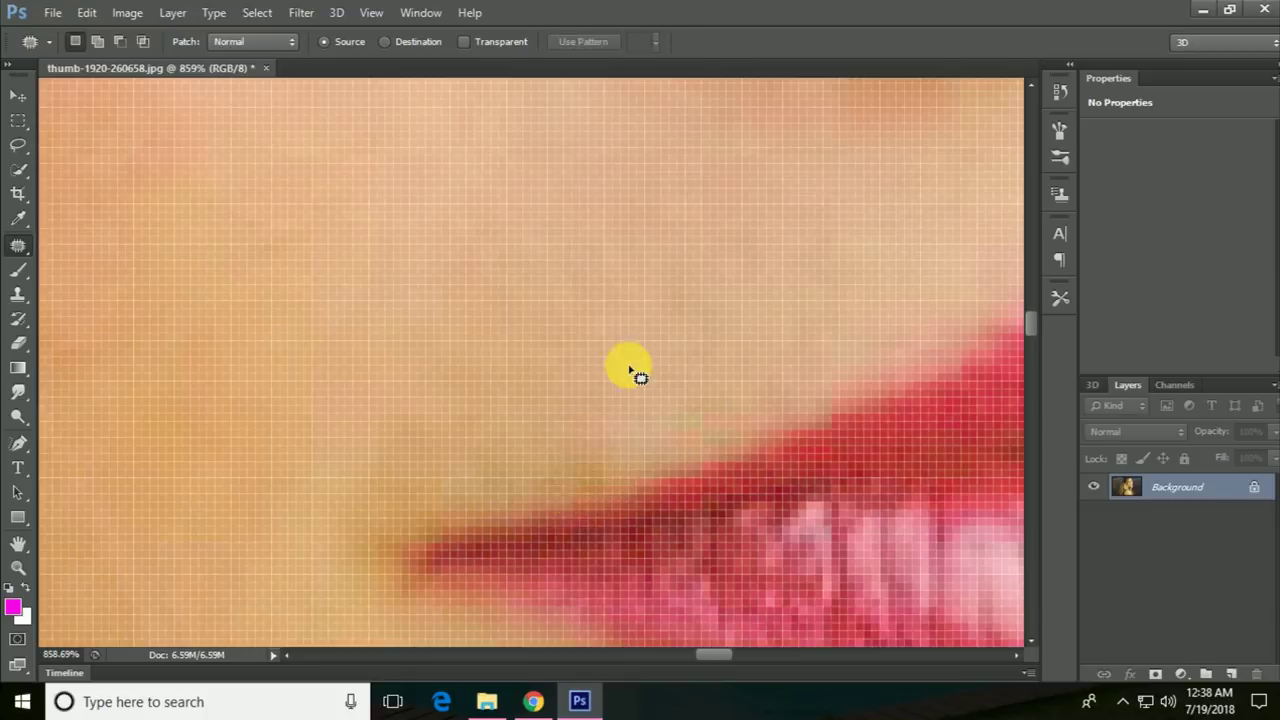
scroll(636, 374, down, 5)
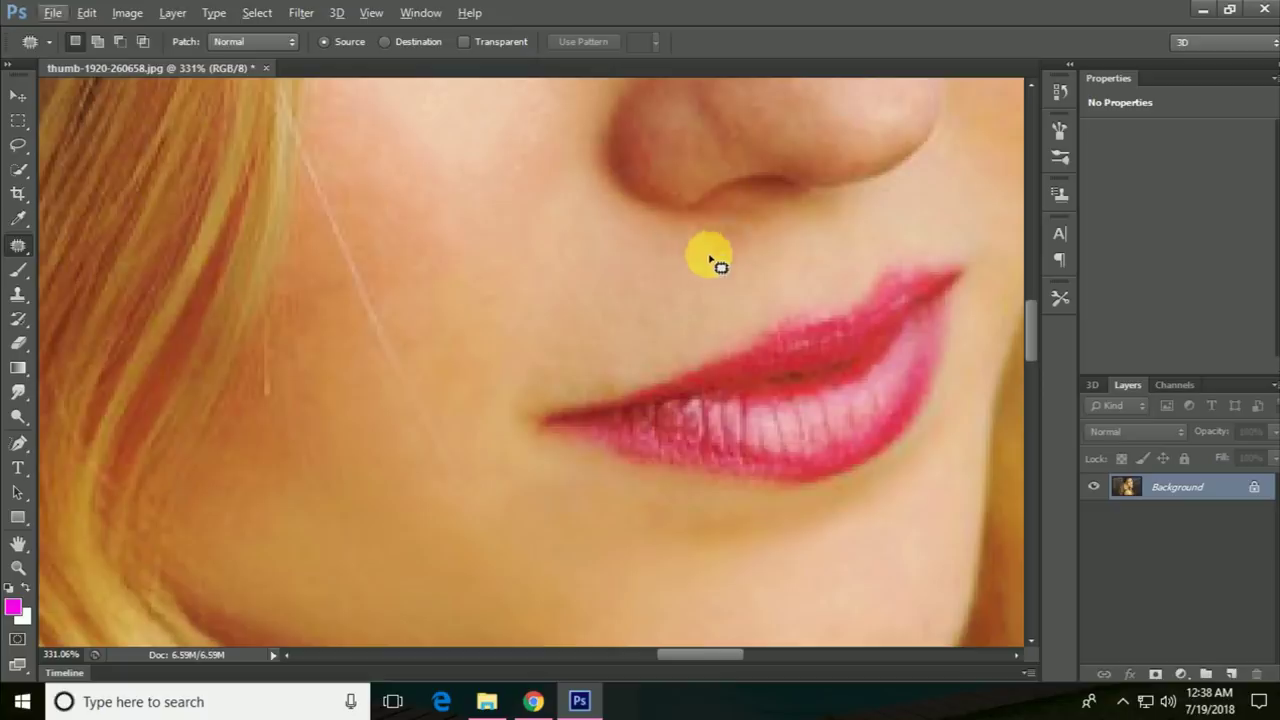
mouse_move(714, 251)
mouse_down()
mouse_move(748, 262)
mouse_move(666, 380)
mouse_move(622, 393)
mouse_up()
key(ctrl+d)
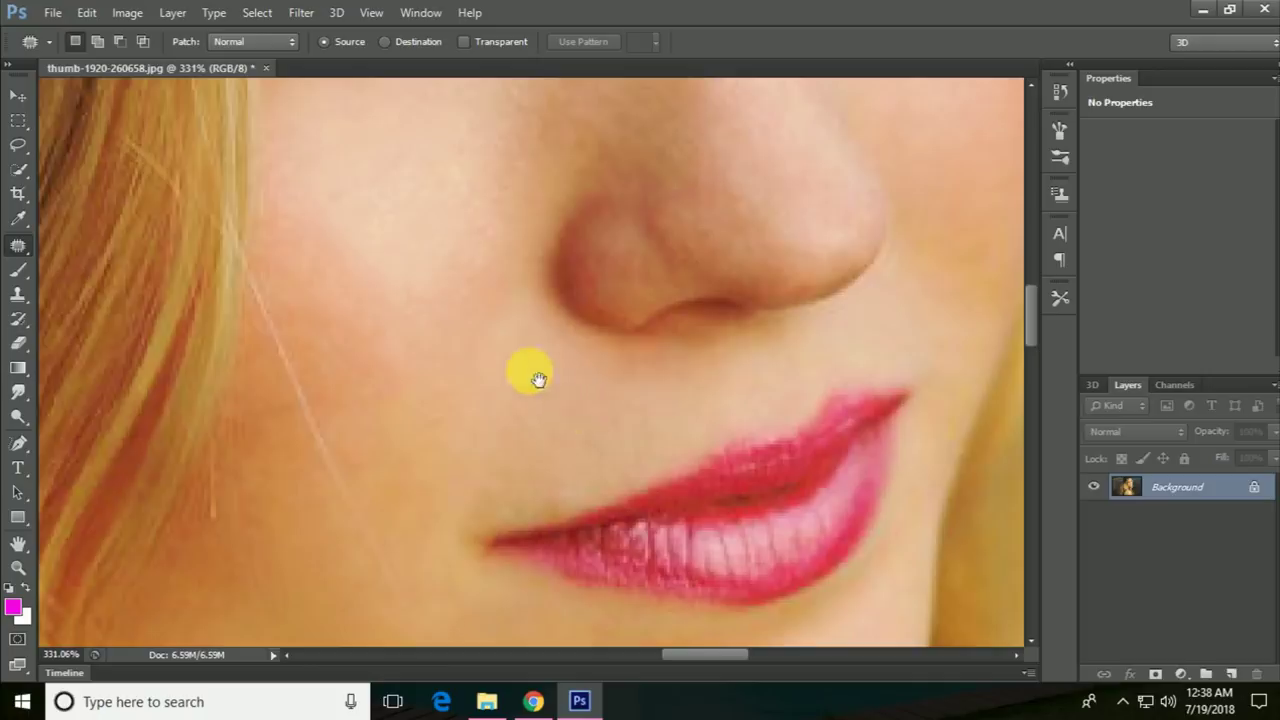
Step: Patch the blemishes beside the nose with the Patch tool
drag(494, 417, 549, 183)
scroll(617, 318, down, 2)
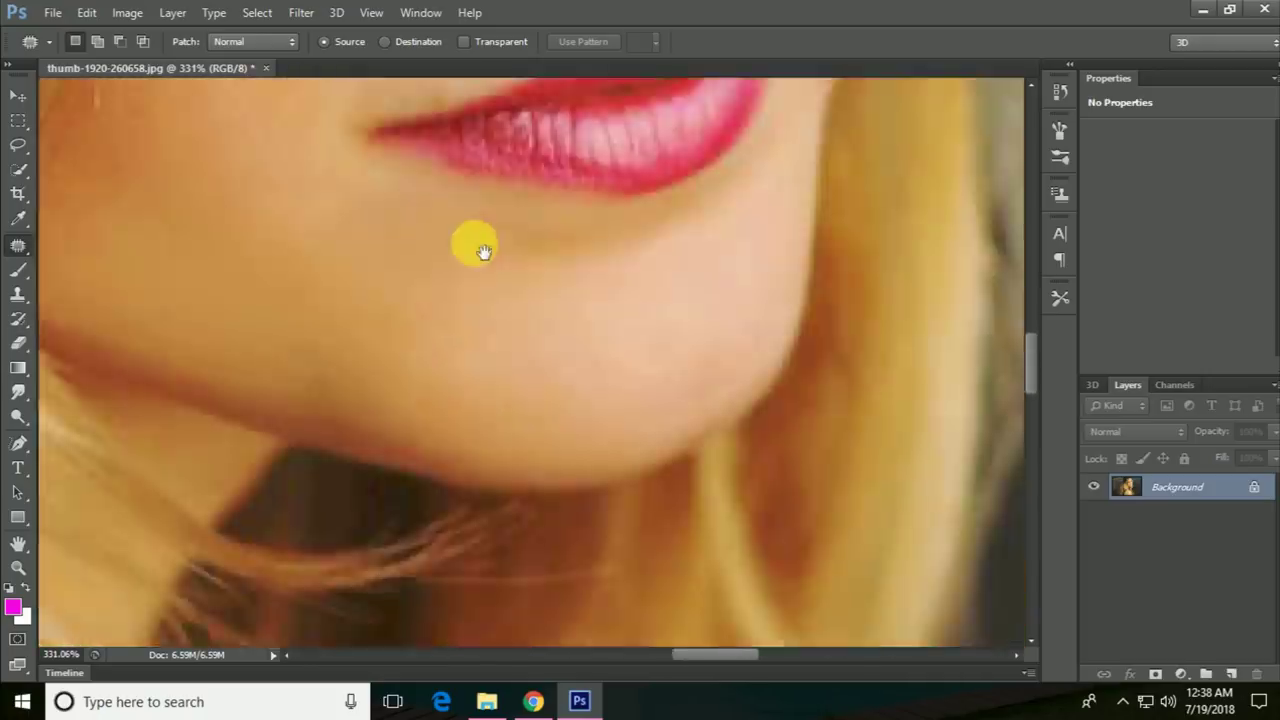
scroll(483, 251, up, 3)
scroll(543, 423, up, 3)
scroll(586, 337, up, 1)
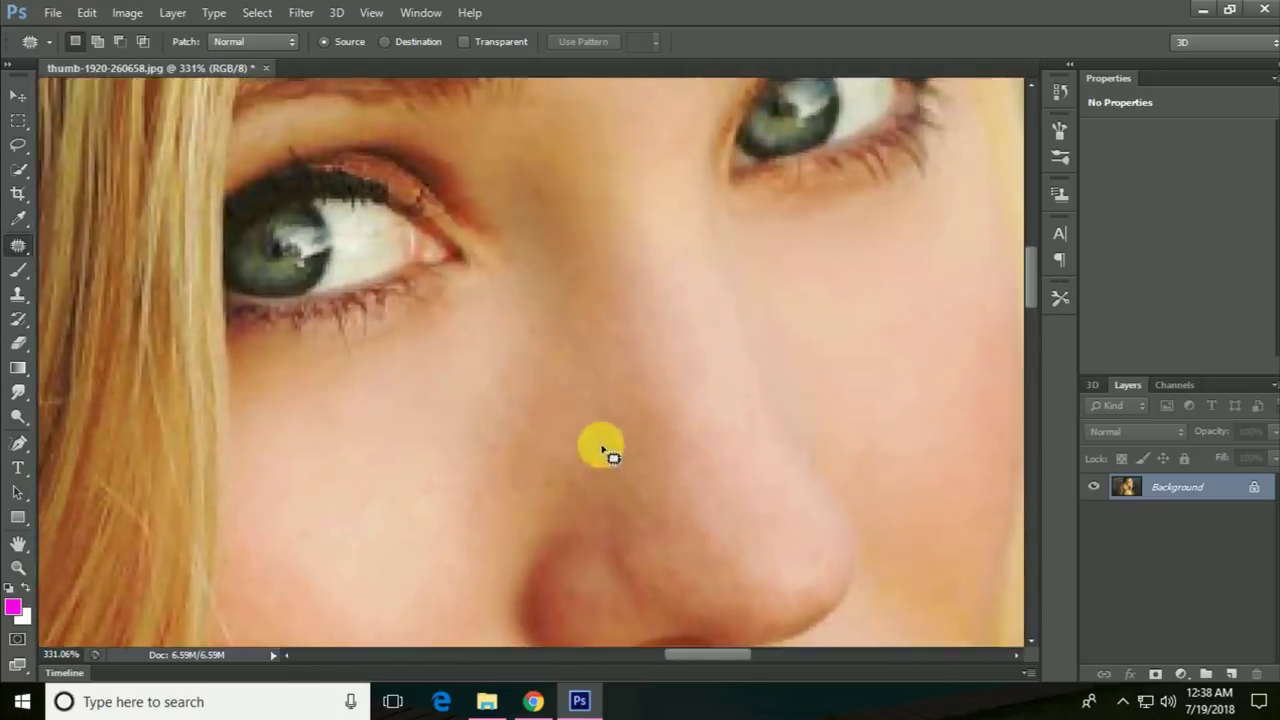
drag(560, 480, 623, 463)
click(609, 390)
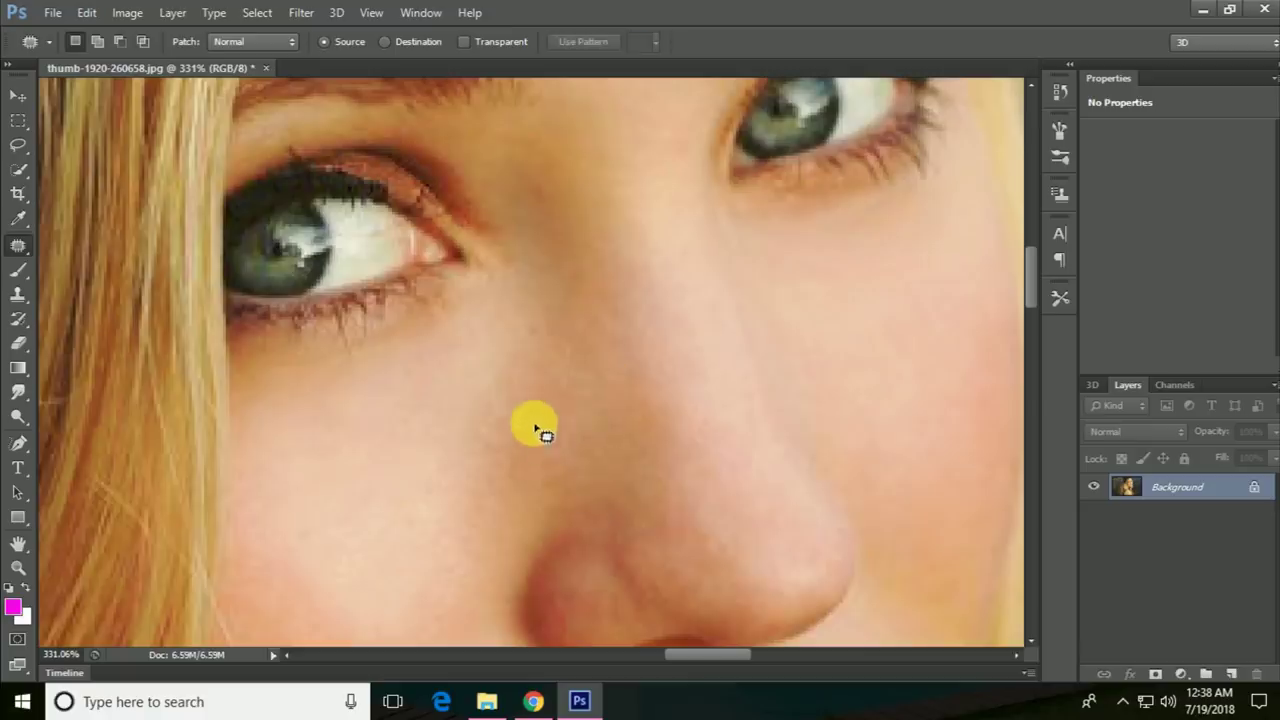
mouse_move(543, 431)
mouse_down()
mouse_move(514, 414)
mouse_move(509, 471)
mouse_up()
click(493, 508)
click(481, 511)
drag(531, 366, 423, 486)
click(445, 457)
Step: Patch two blemishes on the cheek so the skin matches its surroundings
mouse_move(573, 368)
mouse_down()
mouse_move(214, 223)
mouse_move(194, 163)
mouse_up()
mouse_move(549, 331)
mouse_down()
mouse_move(480, 365)
mouse_move(530, 352)
mouse_up()
click(550, 305)
click(536, 275)
mouse_move(537, 237)
mouse_down()
mouse_move(540, 200)
mouse_move(591, 491)
mouse_up()
click(535, 197)
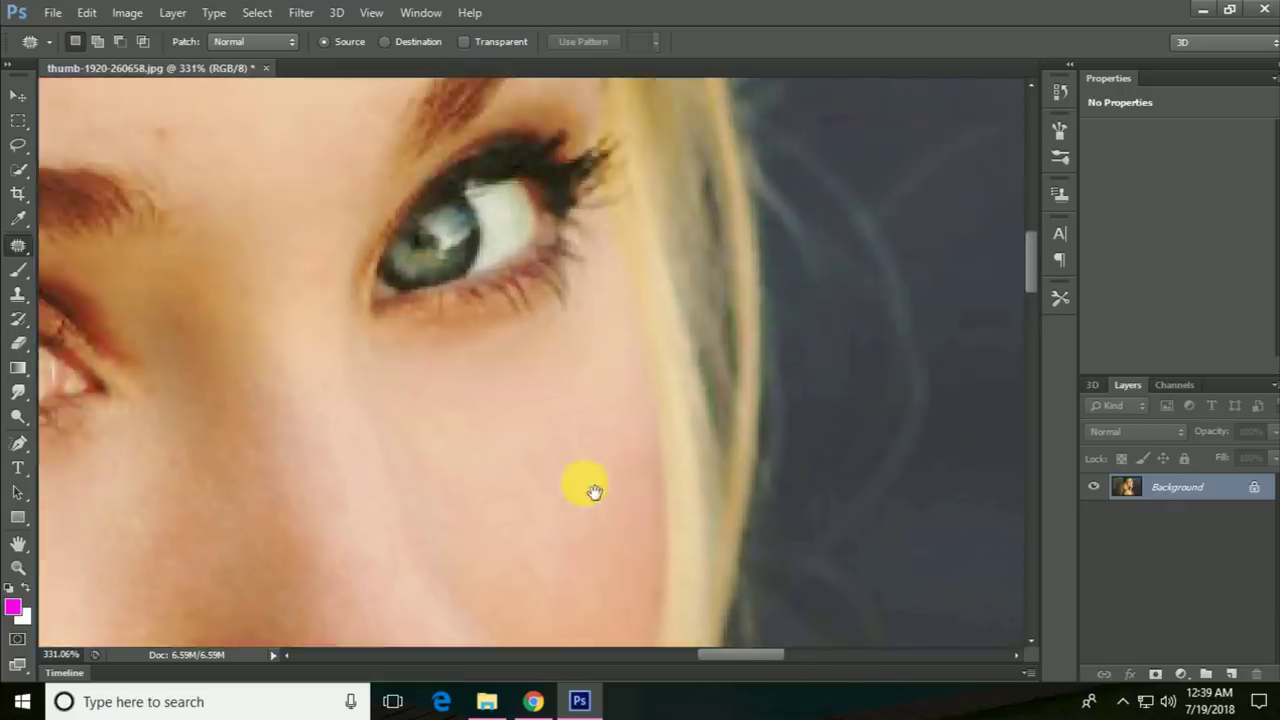
drag(500, 371, 748, 566)
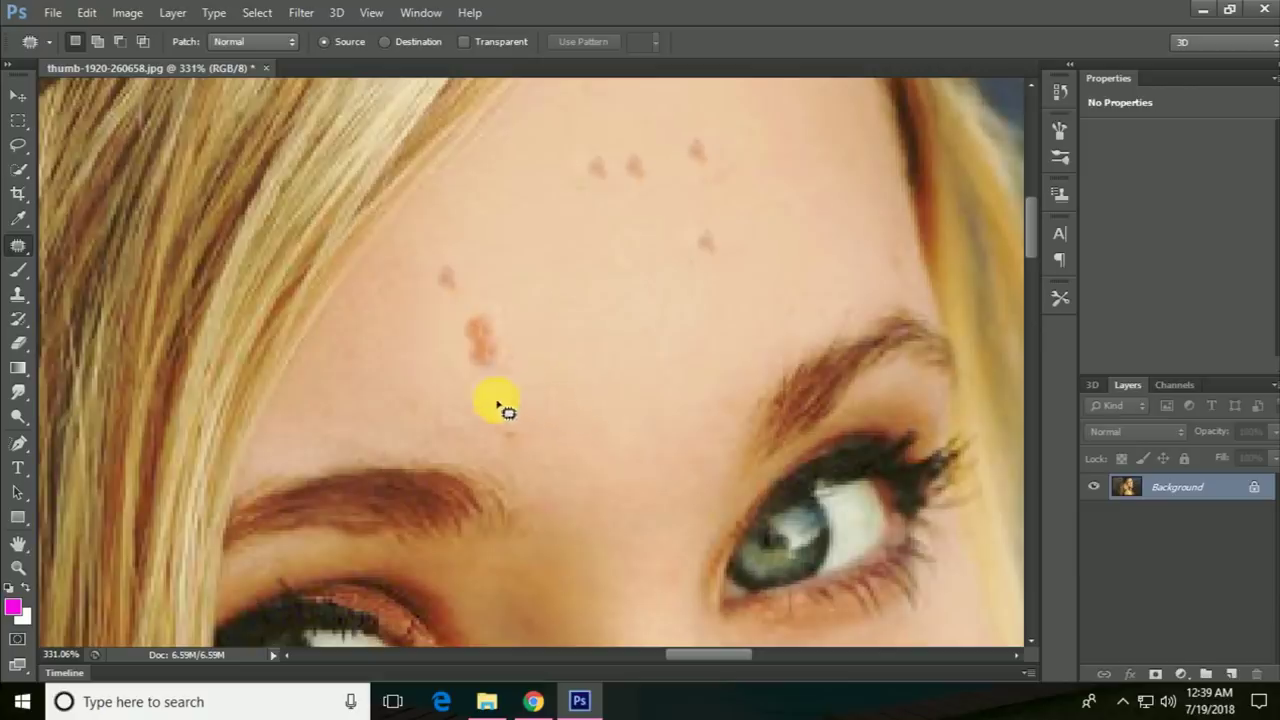
Step: Patch the first brown forehead spots with nearby clean skin, deselecting after each
mouse_move(514, 449)
mouse_down()
mouse_move(552, 436)
mouse_move(467, 340)
mouse_move(602, 350)
mouse_up()
key(ctrl+d)
mouse_move(448, 302)
mouse_down()
mouse_move(534, 366)
mouse_move(648, 320)
mouse_up()
key(ctrl+d)
drag(718, 275, 645, 262)
drag(690, 255, 612, 282)
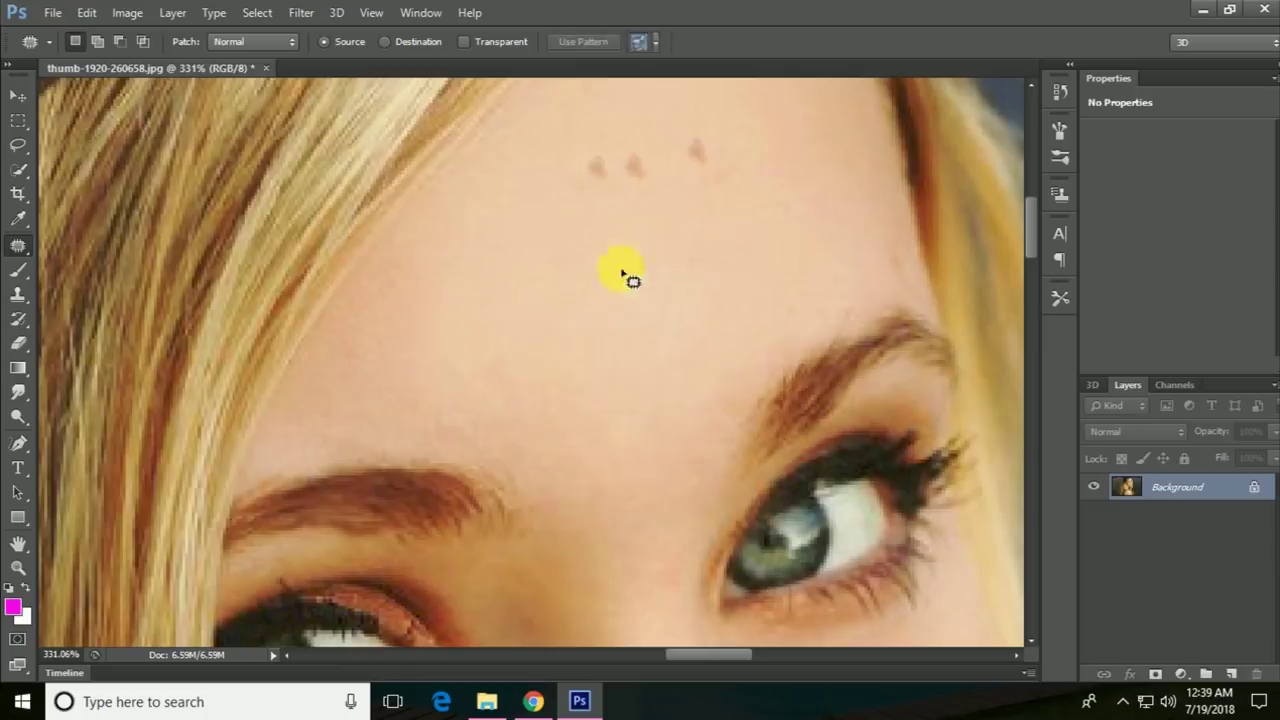
mouse_move(676, 212)
mouse_down()
mouse_move(690, 240)
mouse_move(557, 266)
mouse_move(680, 212)
mouse_up()
key(ctrl+d)
drag(757, 200, 740, 190)
drag(715, 165, 651, 243)
key(ctrl+d)
Step: Patch the remaining spots near the eyebrow and further left on the forehead
mouse_move(878, 266)
mouse_down()
mouse_move(920, 292)
mouse_move(885, 255)
mouse_move(785, 228)
mouse_up()
key(ctrl+d)
drag(705, 288, 663, 177)
key(ctrl+d)
drag(737, 251, 686, 349)
mouse_move(710, 300)
mouse_down()
mouse_move(691, 206)
mouse_move(577, 321)
mouse_move(665, 325)
mouse_up()
key(ctrl+d)
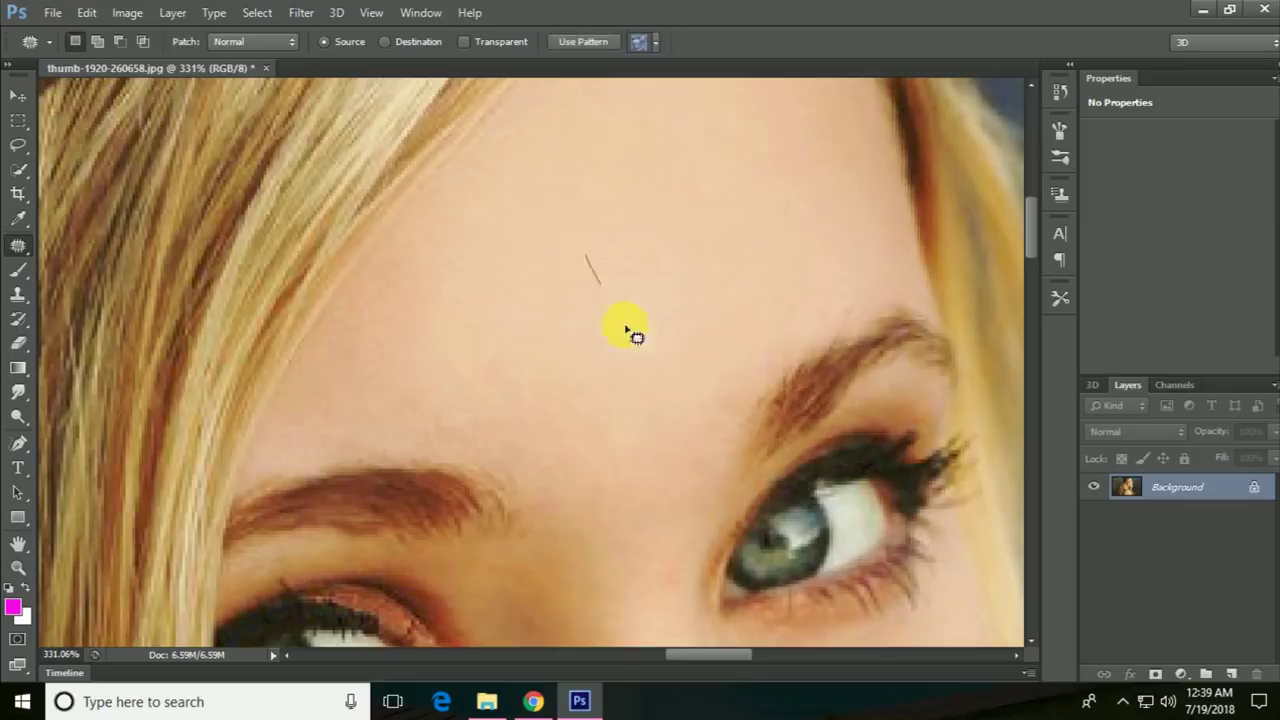
key(ctrl+d)
mouse_move(615, 190)
mouse_down()
mouse_move(650, 280)
mouse_move(687, 460)
mouse_move(686, 317)
mouse_up()
mouse_move(618, 256)
mouse_down()
mouse_move(593, 218)
mouse_move(612, 258)
mouse_up()
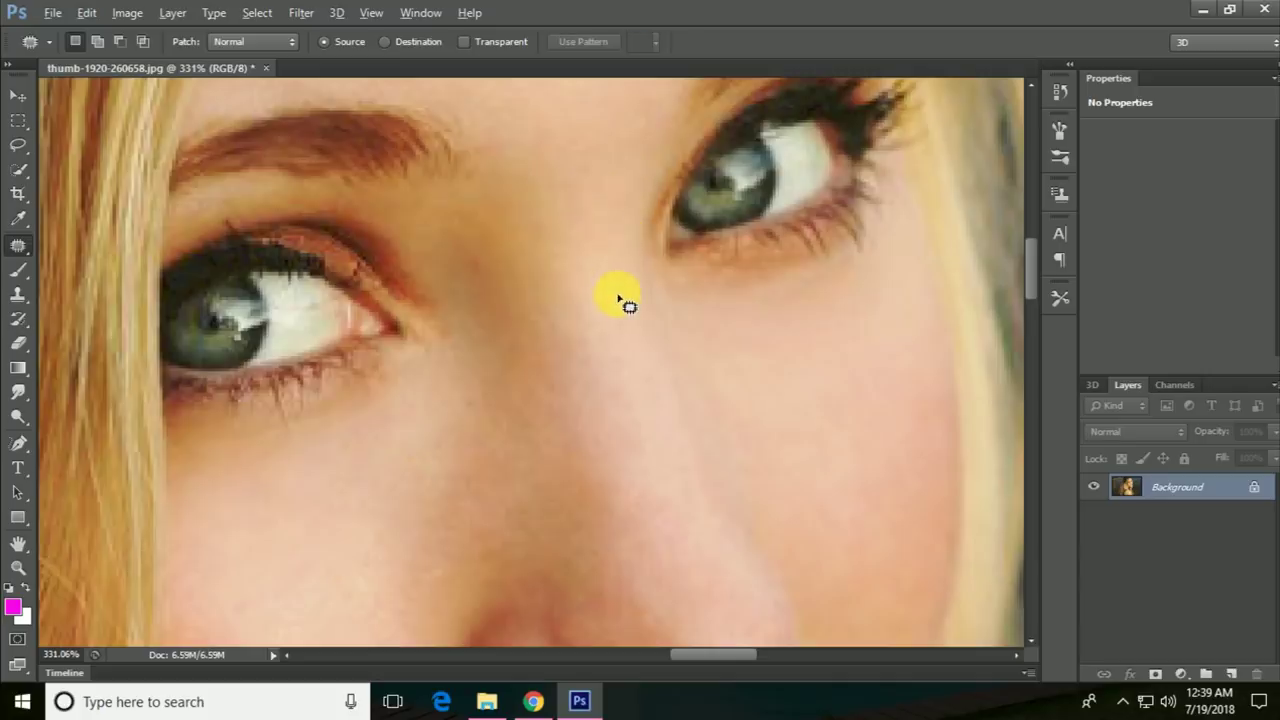
Step: Brighten the midtones slightly with a Curves adjustment
scroll(620, 300, down, 2)
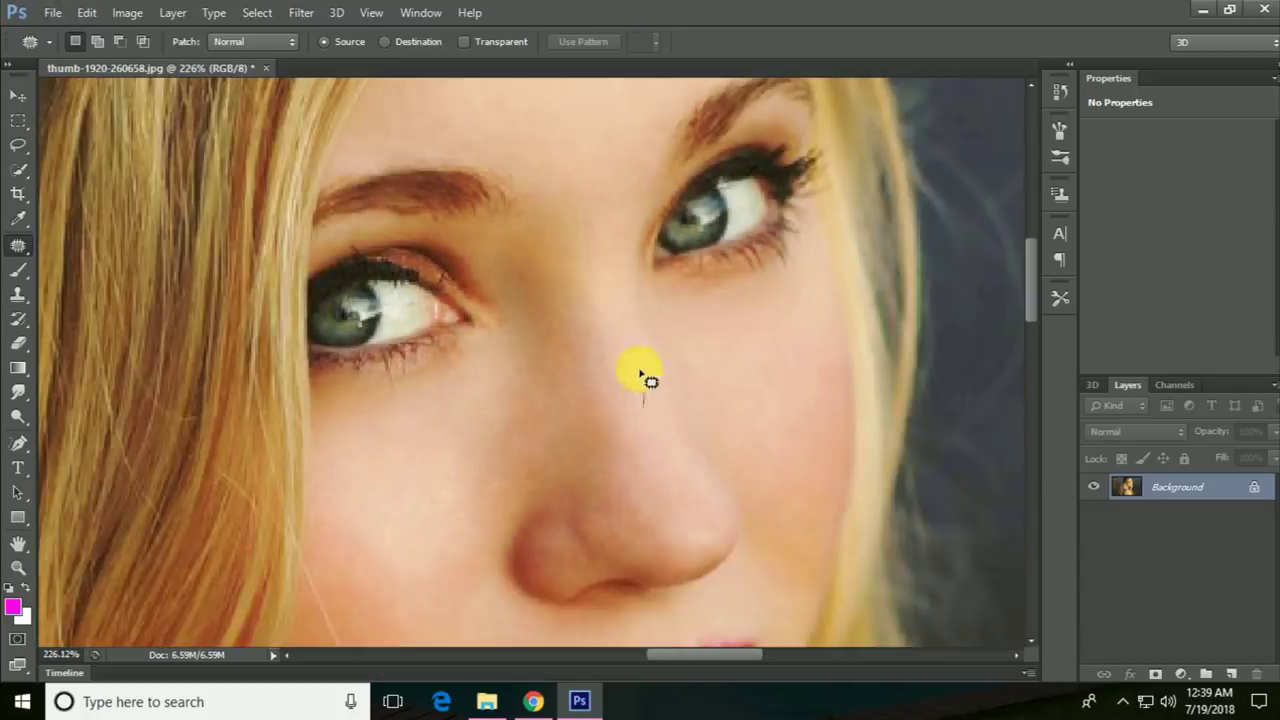
drag(641, 374, 624, 430)
scroll(645, 425, down, 3)
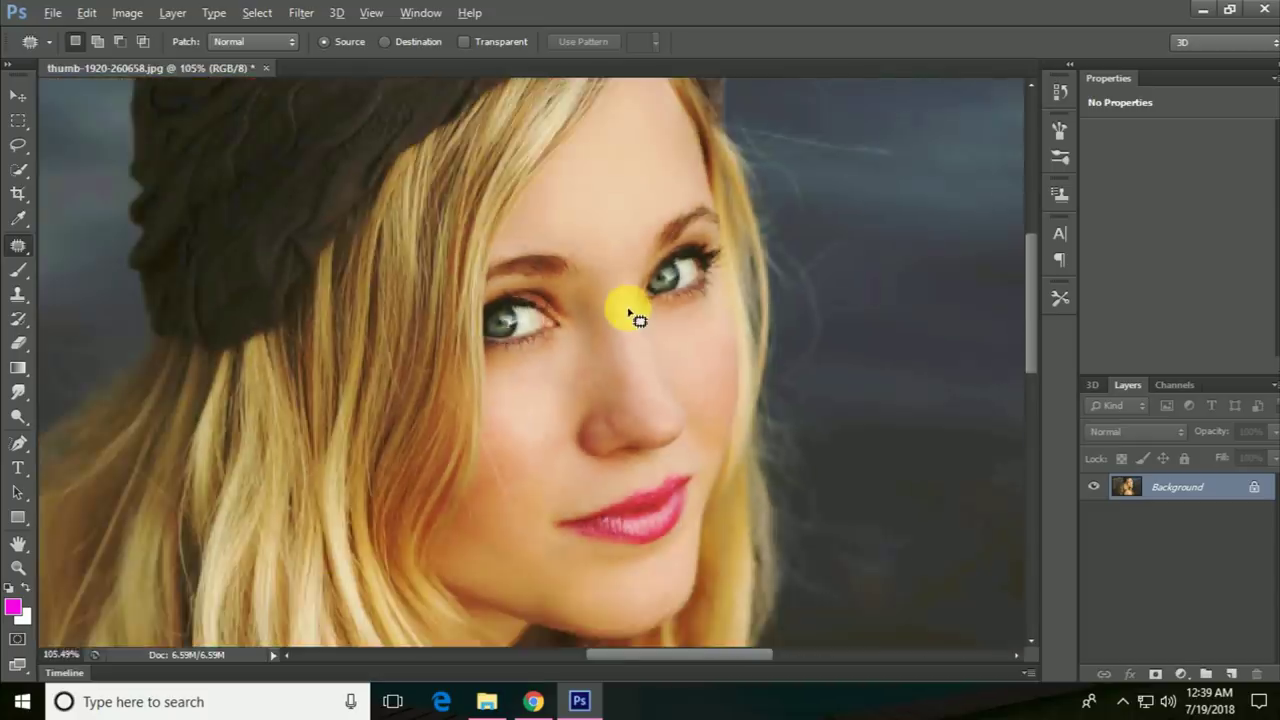
scroll(630, 314, down, 1)
scroll(632, 314, down, 2)
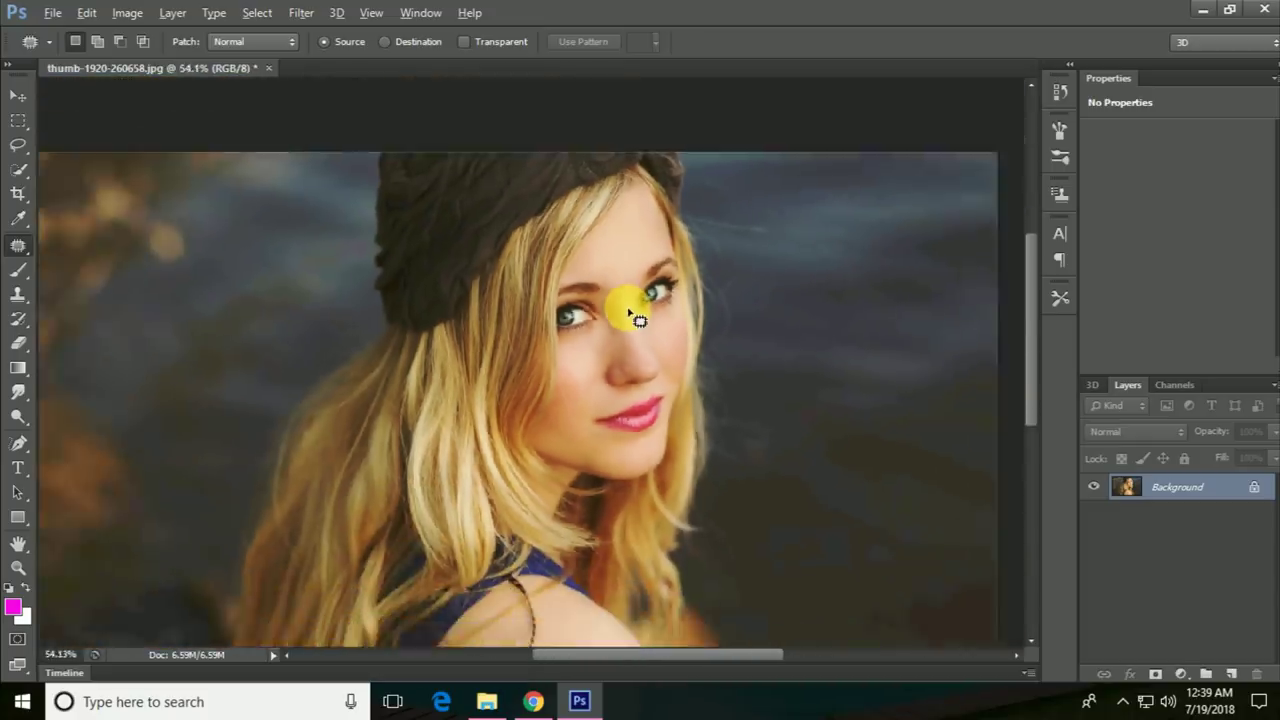
scroll(632, 314, down, 1)
scroll(632, 314, up, 1)
scroll(632, 314, down, 1)
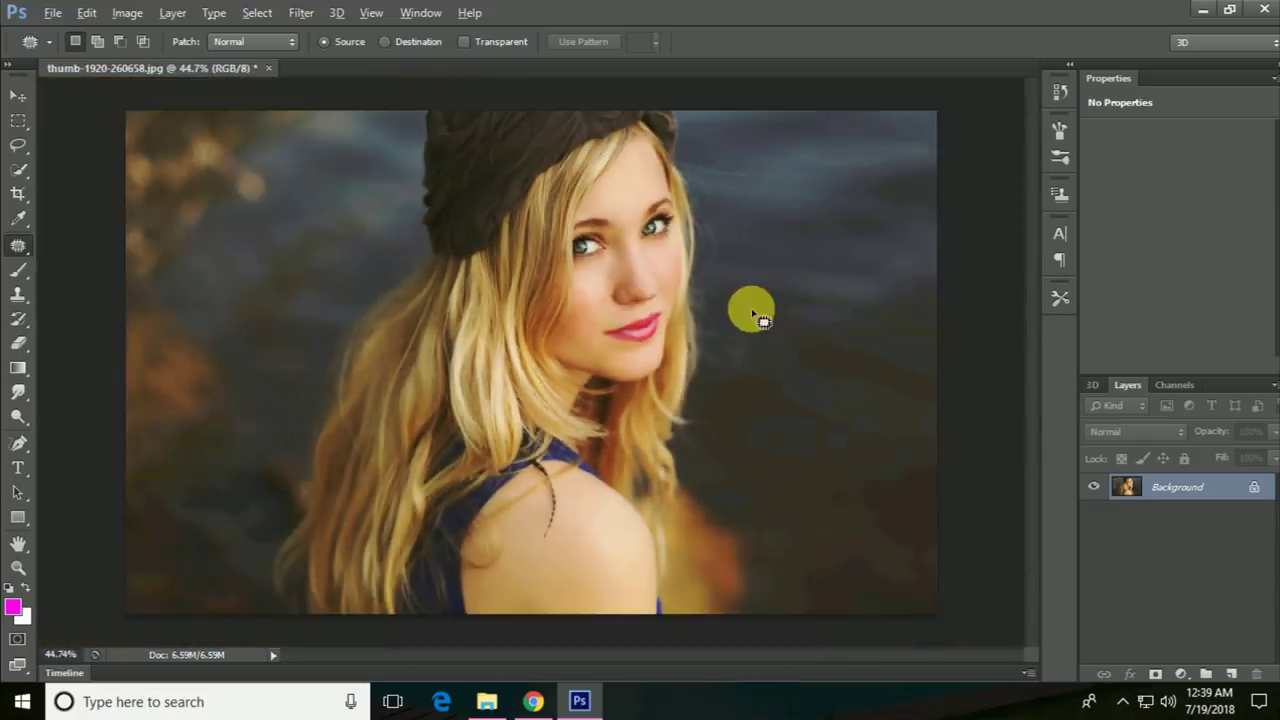
key(ctrl+m)
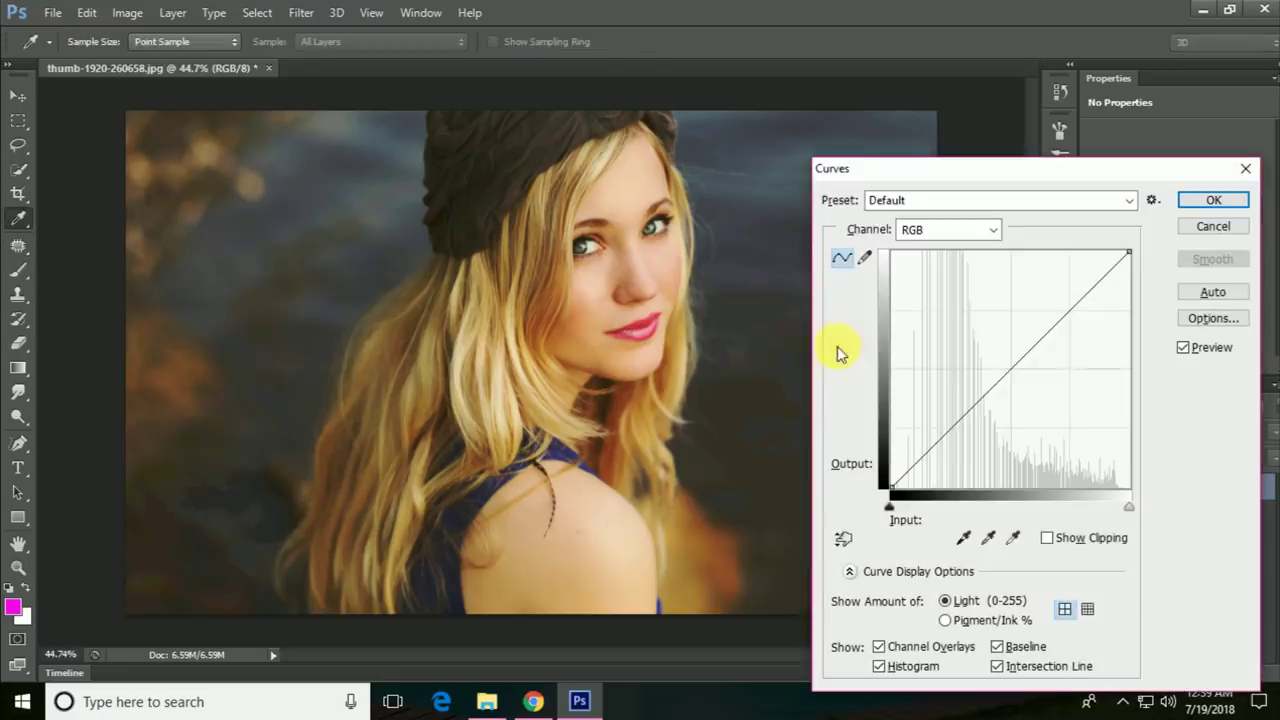
drag(1012, 376, 998, 369)
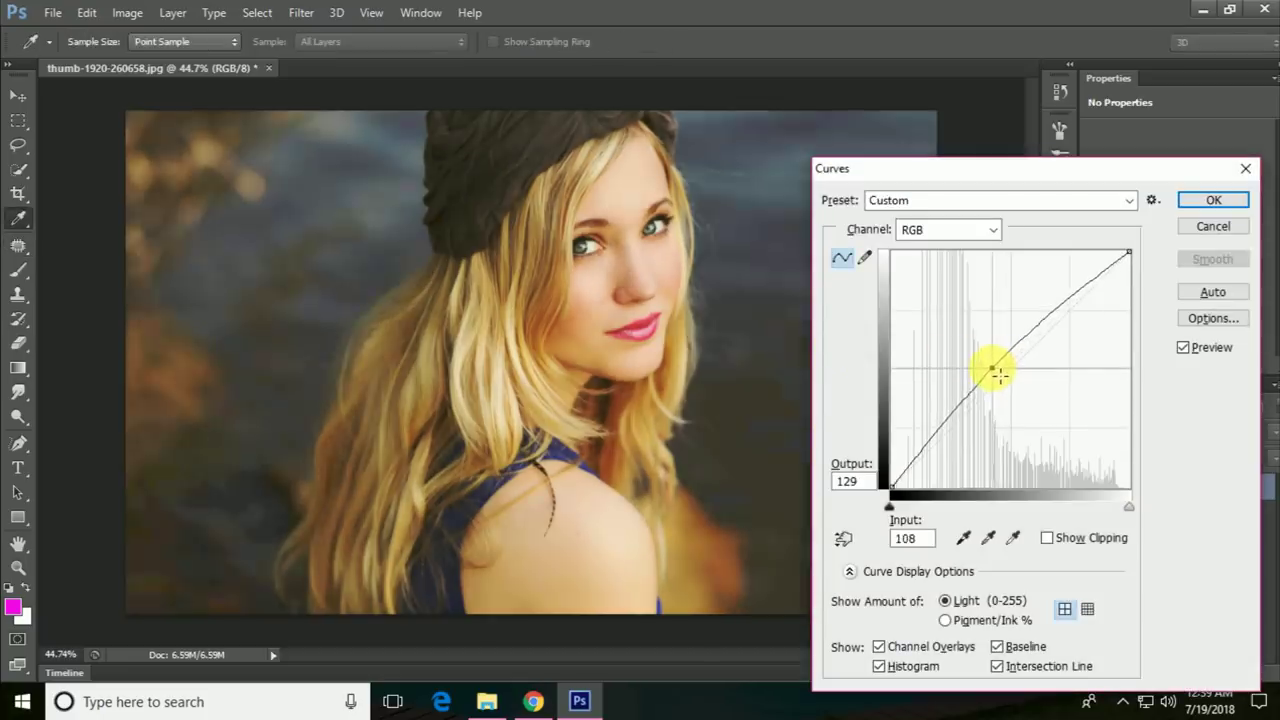
drag(1007, 373, 1007, 367)
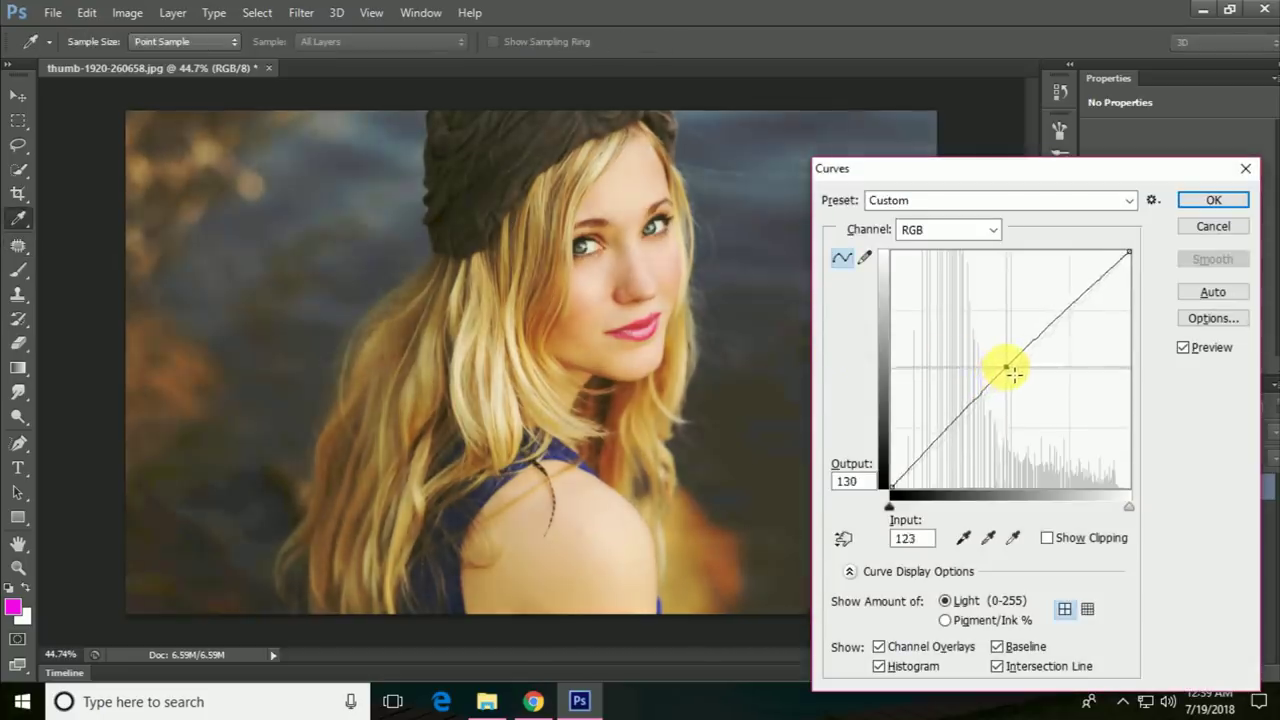
click(1210, 201)
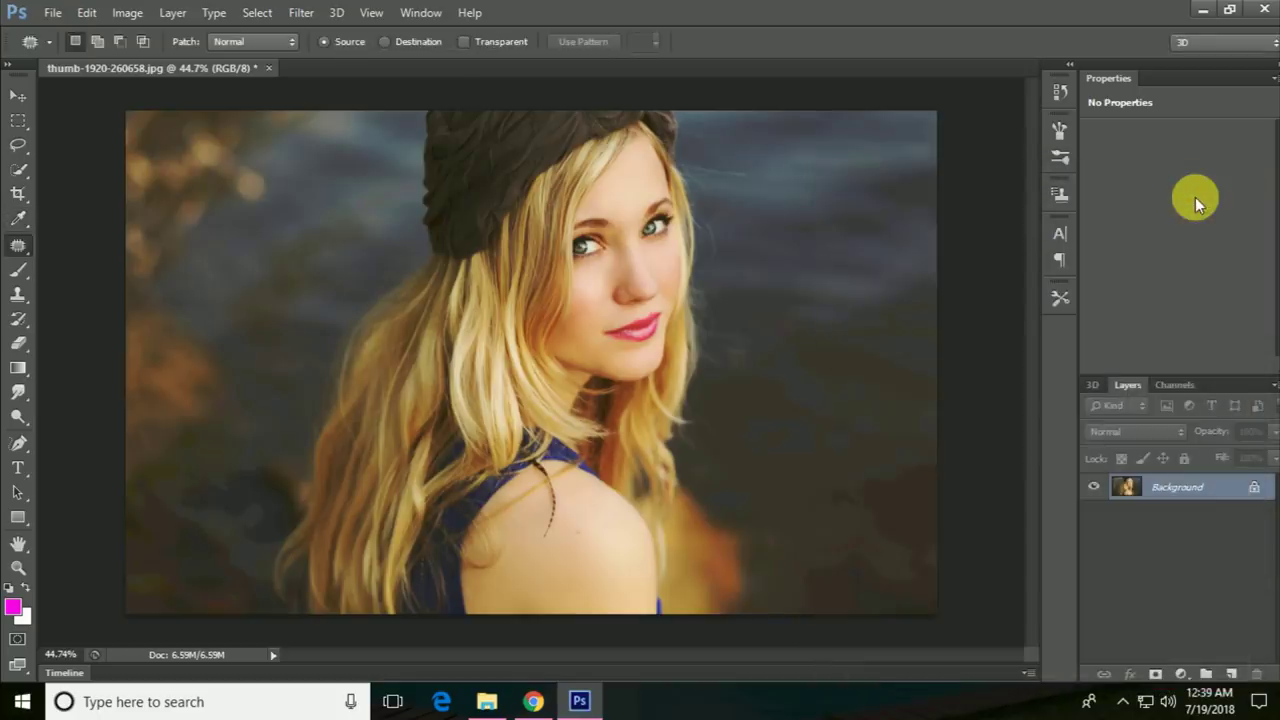
Step: Apply two Midtones Color Balance shifts toward cyan and blue (-23, -6, +25)
key(ctrl+b)
mouse_move(1011, 461)
mouse_down()
mouse_move(990, 462)
mouse_move(1037, 513)
mouse_up()
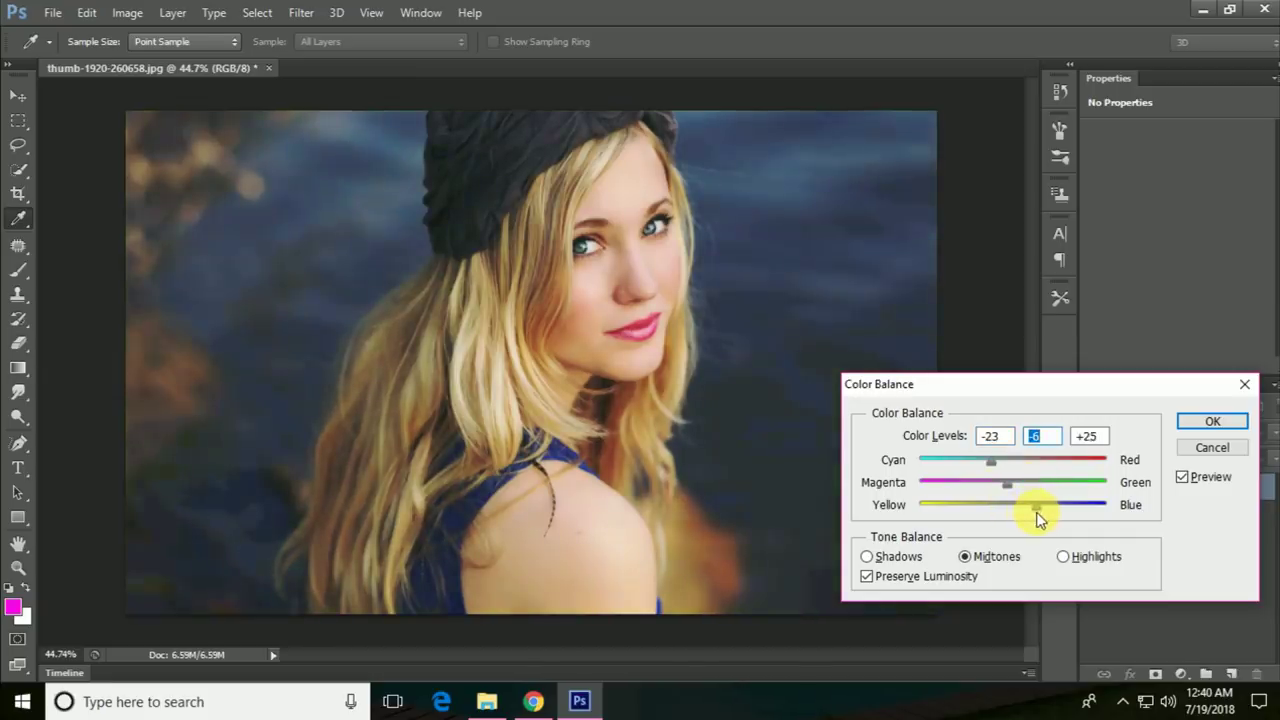
click(1213, 422)
key(ctrl+b)
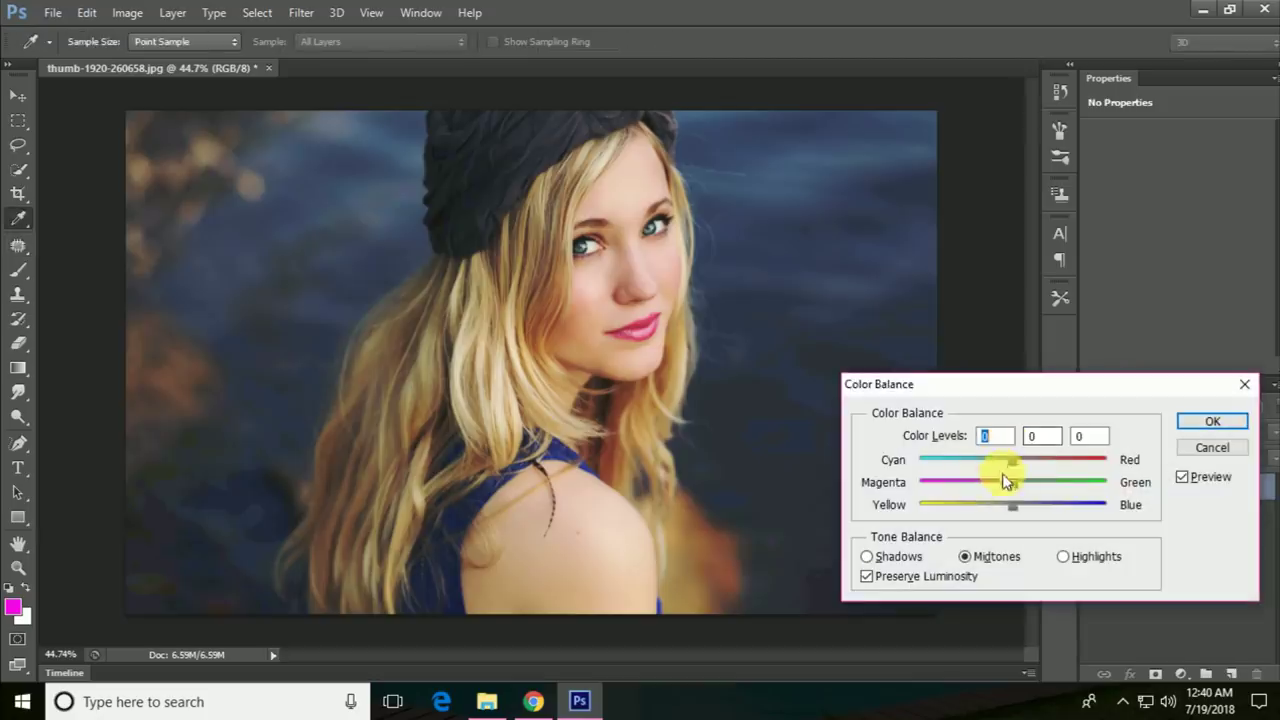
click(1212, 421)
Step: Lift the midtones with a Curves point at 122/131
key(ctrl+m)
drag(1014, 366, 1012, 372)
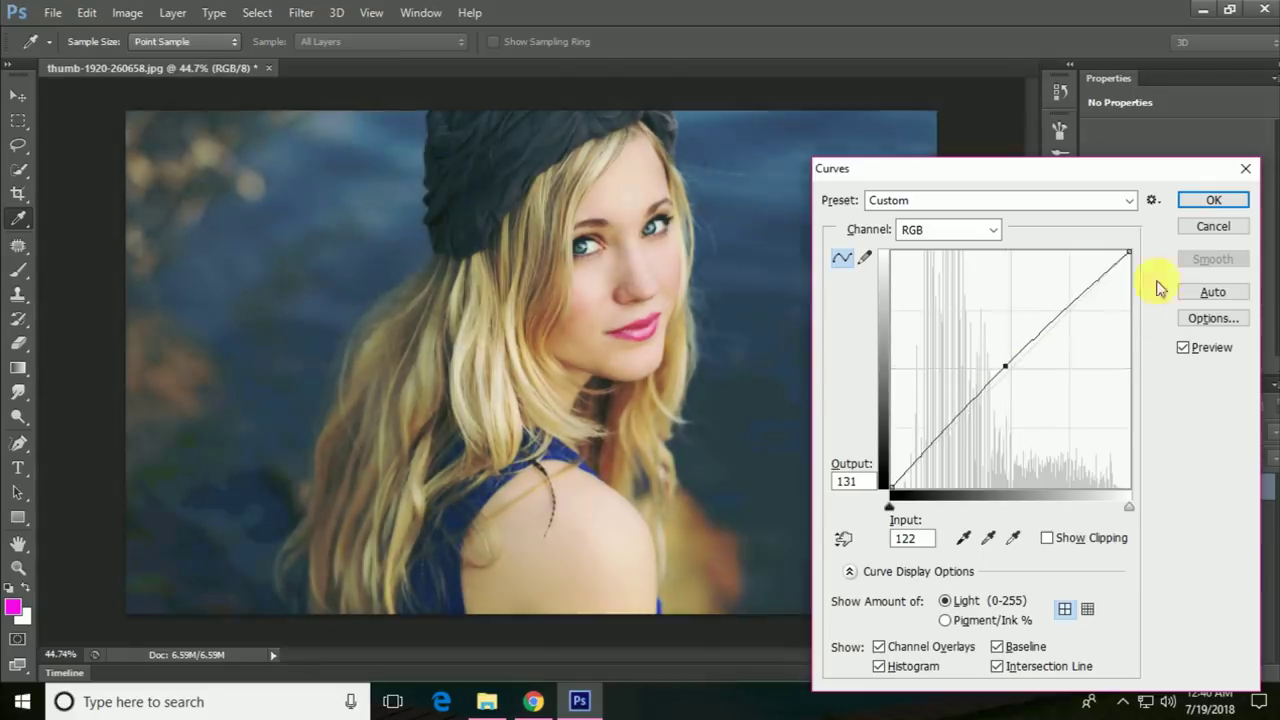
click(1207, 204)
Step: Switch to the Blur Tool with a 34 px brush and 45% strength
scroll(869, 271, up, 3)
scroll(677, 271, up, 3)
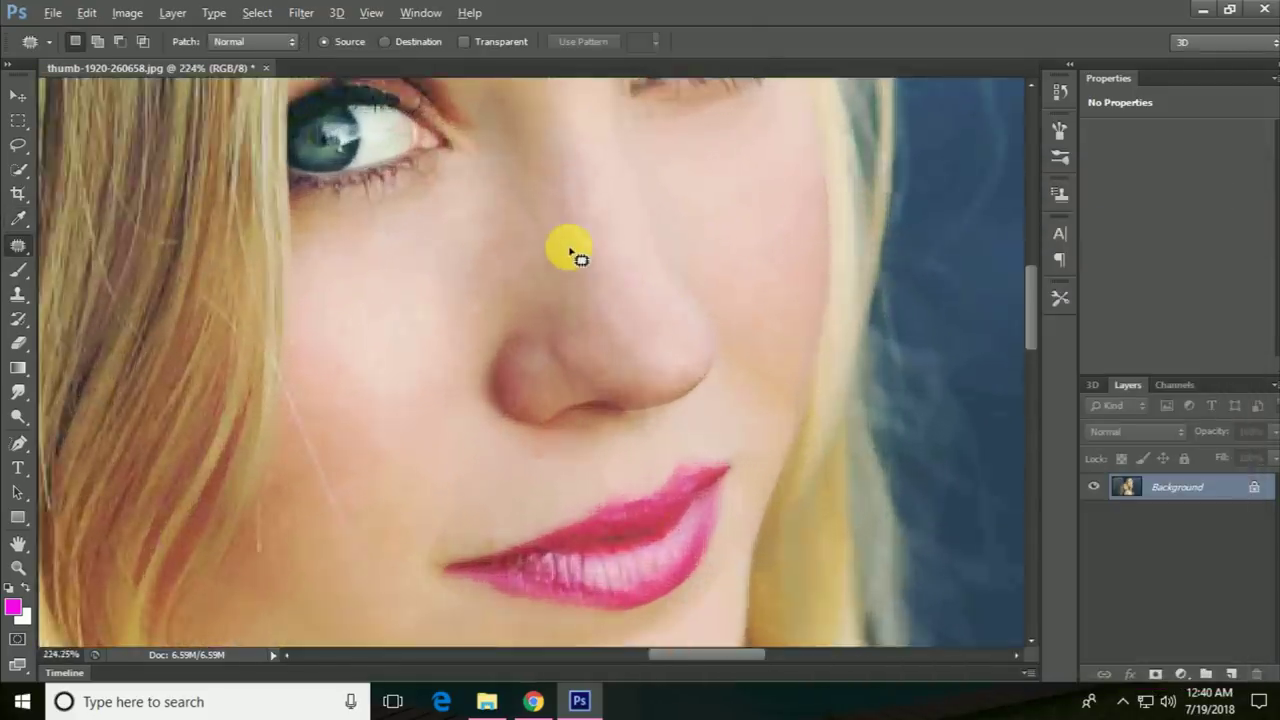
scroll(571, 251, up, 2)
drag(570, 225, 670, 388)
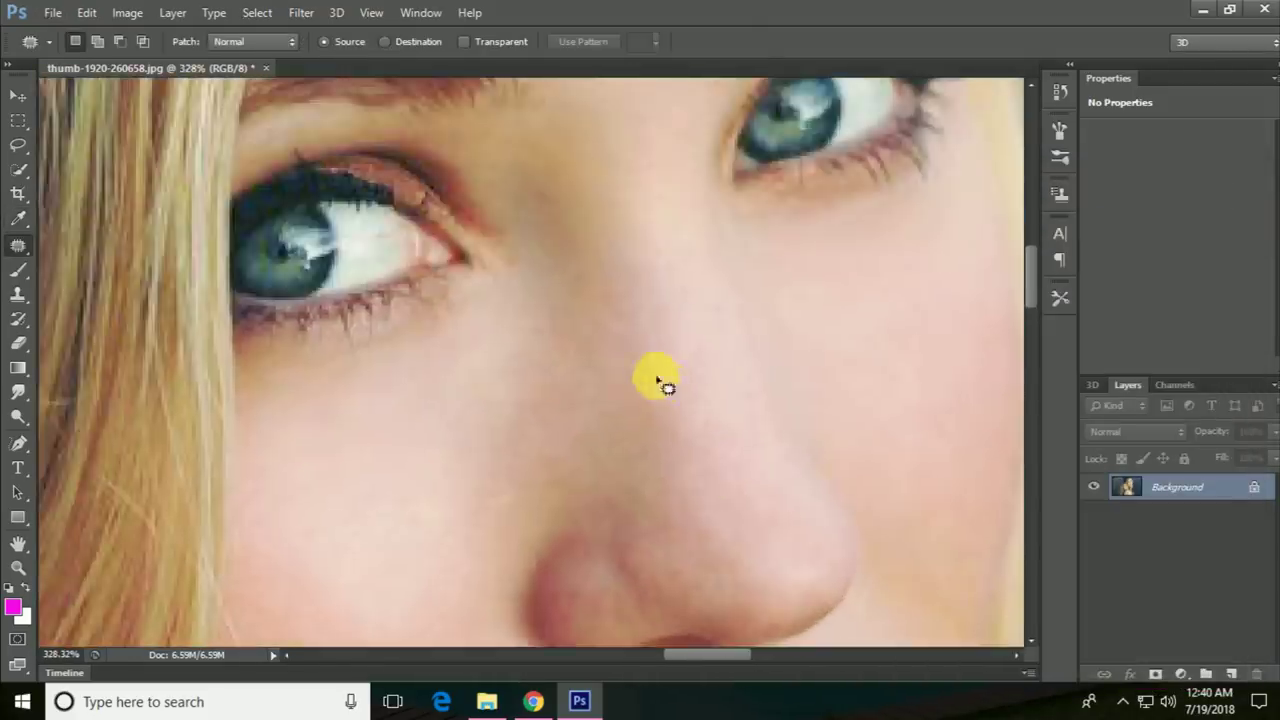
click(20, 398)
click(98, 397)
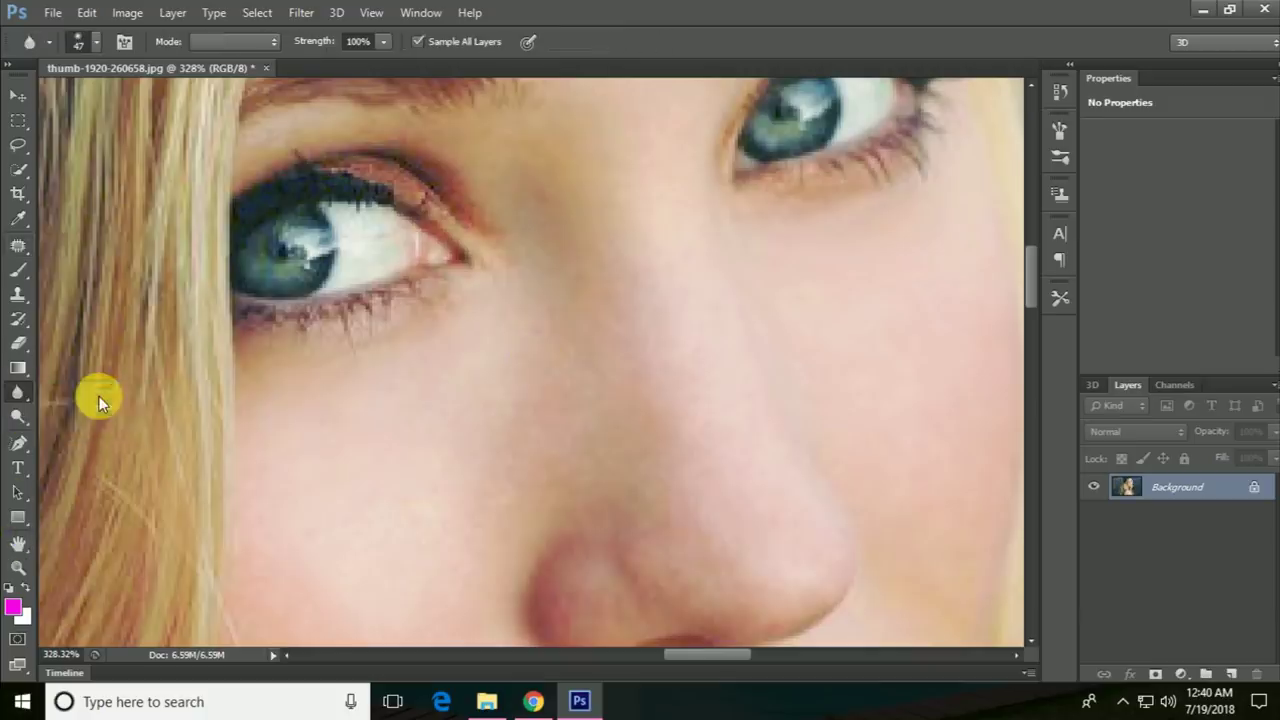
right_click(425, 408)
drag(477, 455, 471, 450)
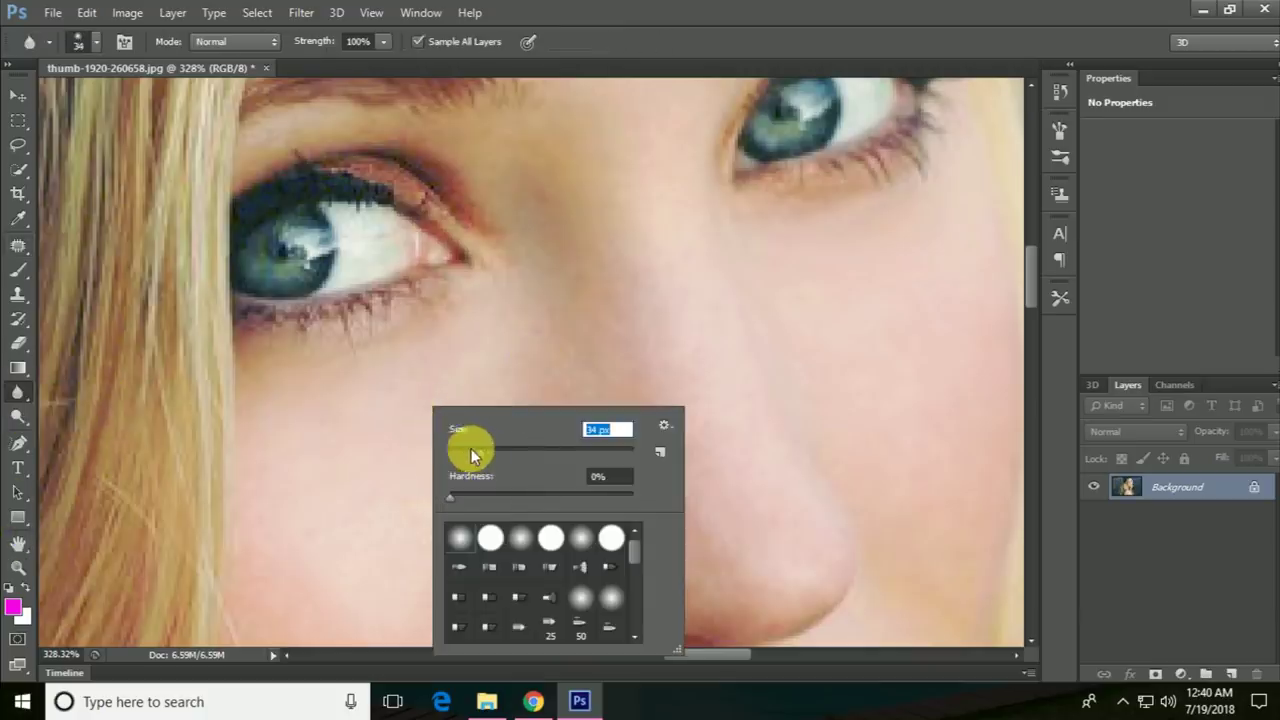
key(Return)
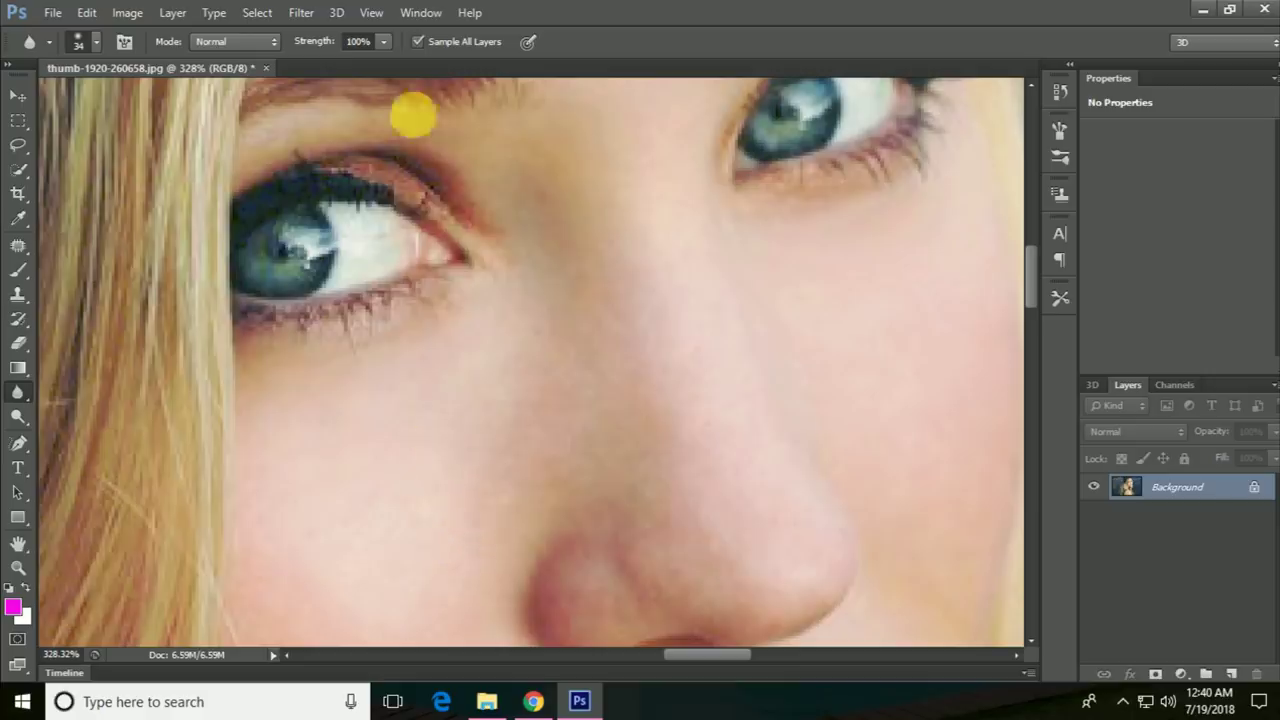
click(330, 63)
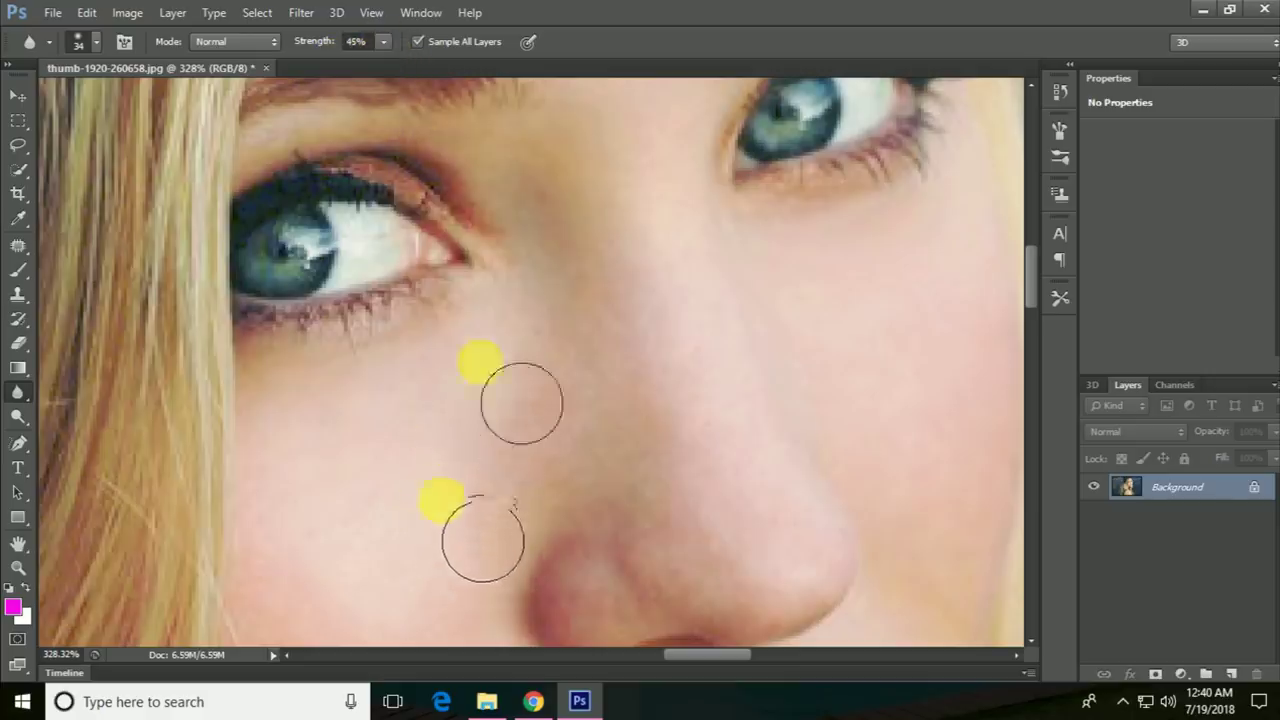
Step: Blur the skin along the nose, near the eyebrow and across the forehead
mouse_move(473, 604)
mouse_down()
mouse_move(647, 389)
mouse_move(700, 271)
mouse_move(730, 302)
mouse_up()
mouse_move(754, 410)
mouse_down()
mouse_move(737, 526)
mouse_move(711, 560)
mouse_move(731, 606)
mouse_move(817, 612)
mouse_move(846, 594)
mouse_move(835, 570)
mouse_up()
mouse_move(781, 455)
mouse_down()
mouse_move(700, 517)
mouse_move(626, 517)
mouse_move(660, 560)
mouse_move(627, 632)
mouse_move(703, 600)
mouse_move(703, 571)
mouse_up()
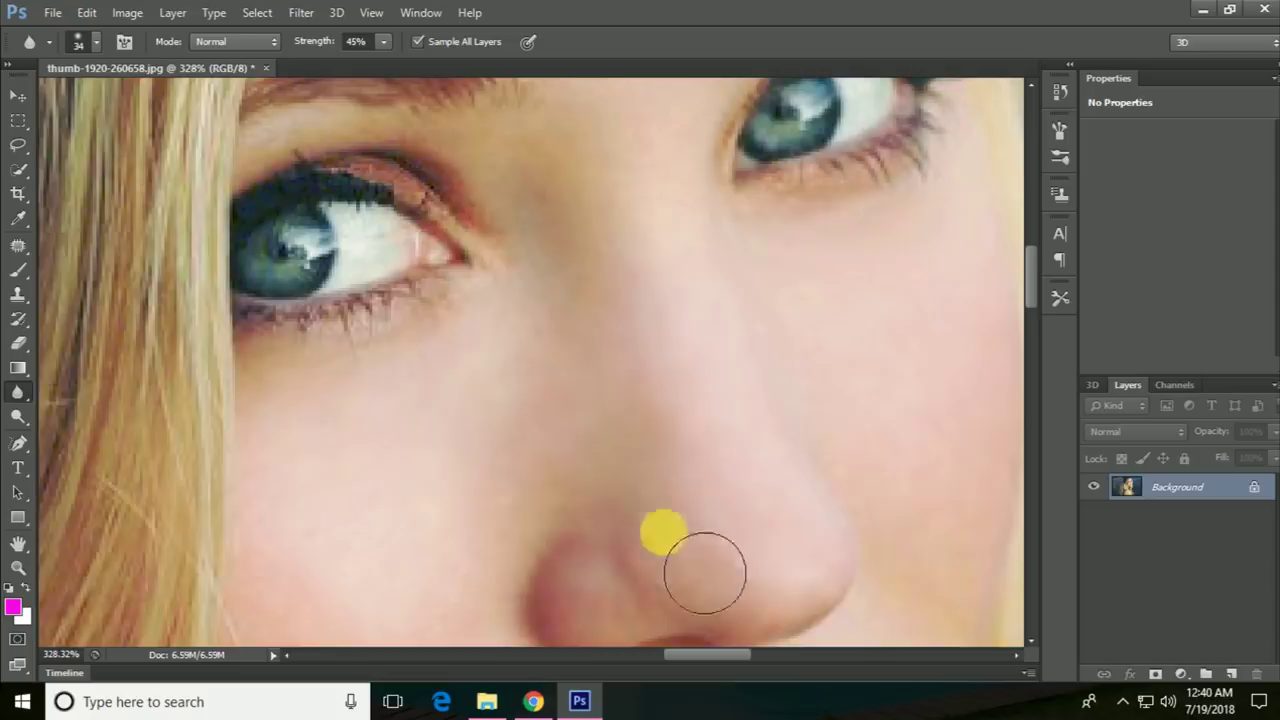
mouse_move(723, 275)
mouse_down()
mouse_move(694, 463)
mouse_move(614, 531)
mouse_move(588, 478)
mouse_move(563, 603)
mouse_move(649, 474)
mouse_move(611, 294)
mouse_move(426, 243)
mouse_move(406, 223)
mouse_move(429, 243)
mouse_up()
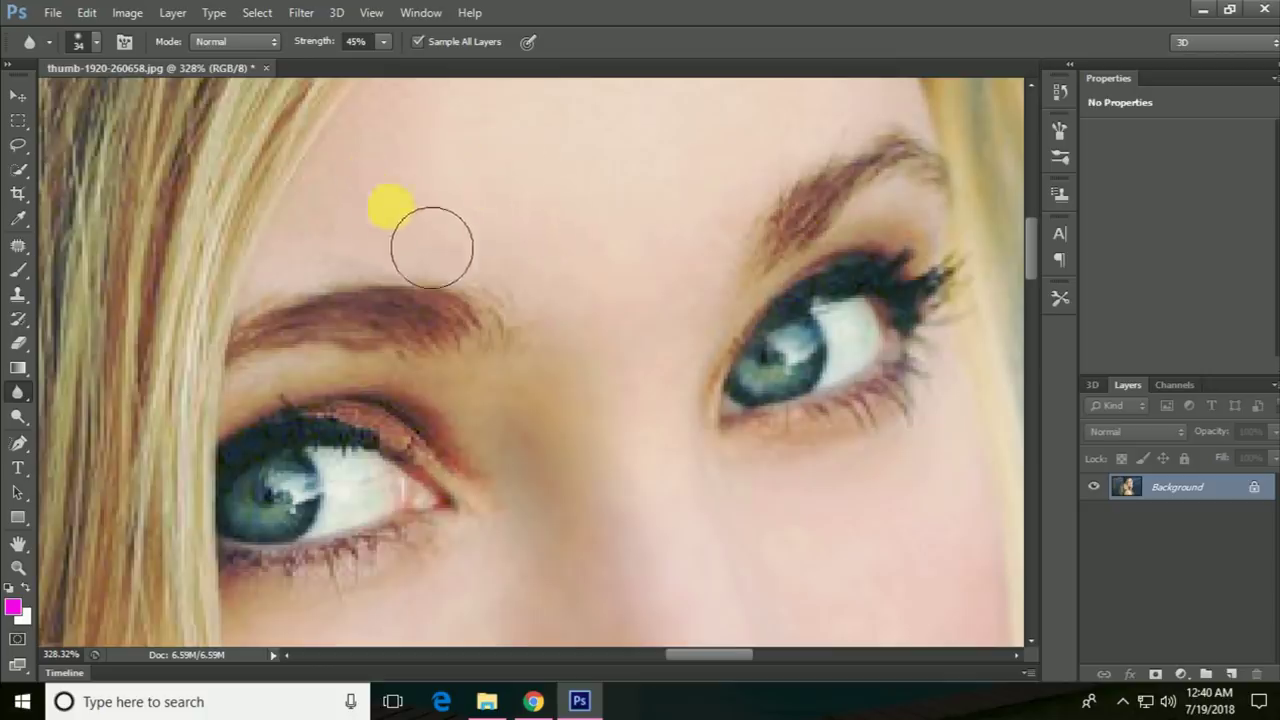
drag(594, 195, 519, 463)
mouse_move(453, 400)
mouse_down()
mouse_move(394, 423)
mouse_move(380, 477)
mouse_move(371, 466)
mouse_move(304, 515)
mouse_move(614, 486)
mouse_move(718, 390)
mouse_up()
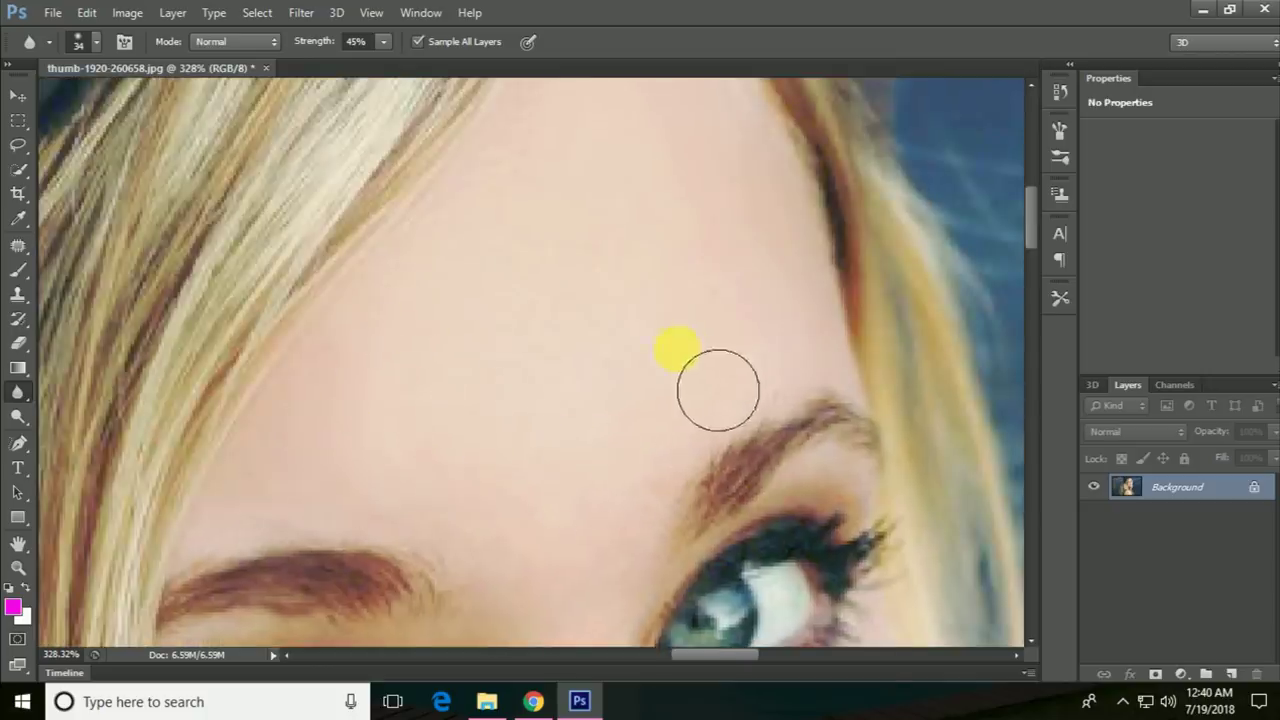
drag(660, 226, 491, 306)
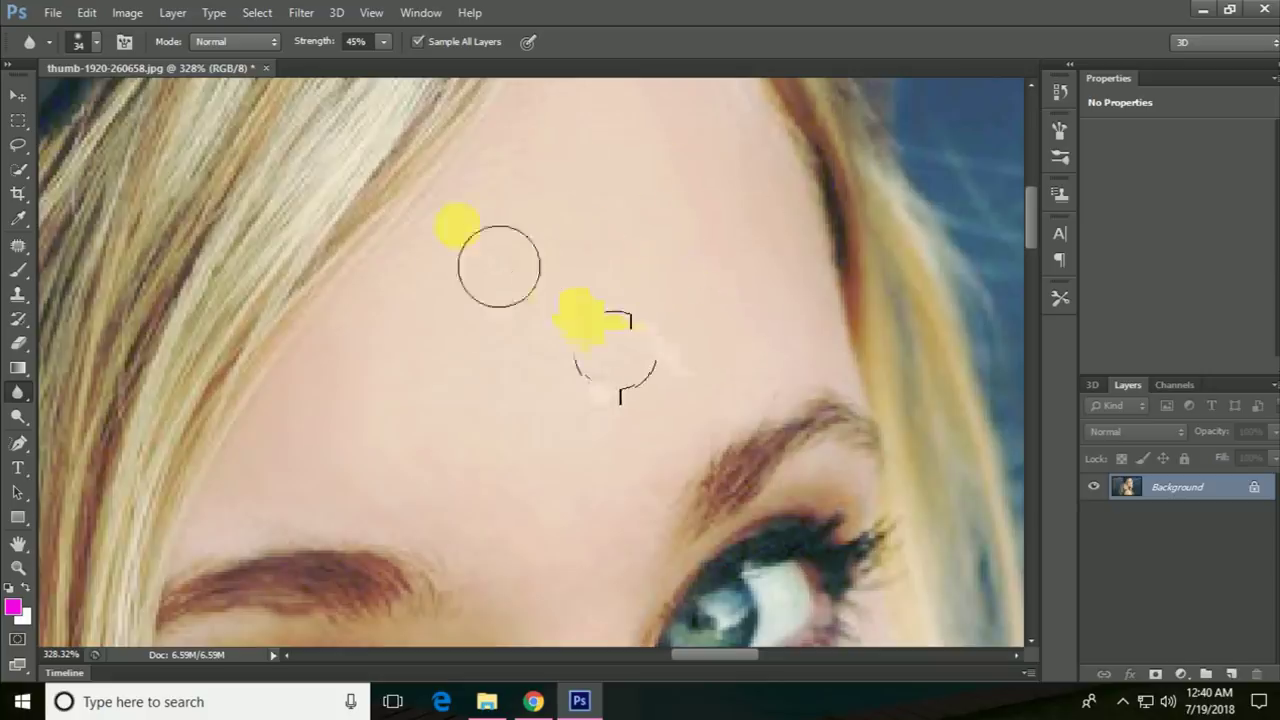
Step: Soften the skin on the right cheek and beside the lips
drag(663, 548, 540, 134)
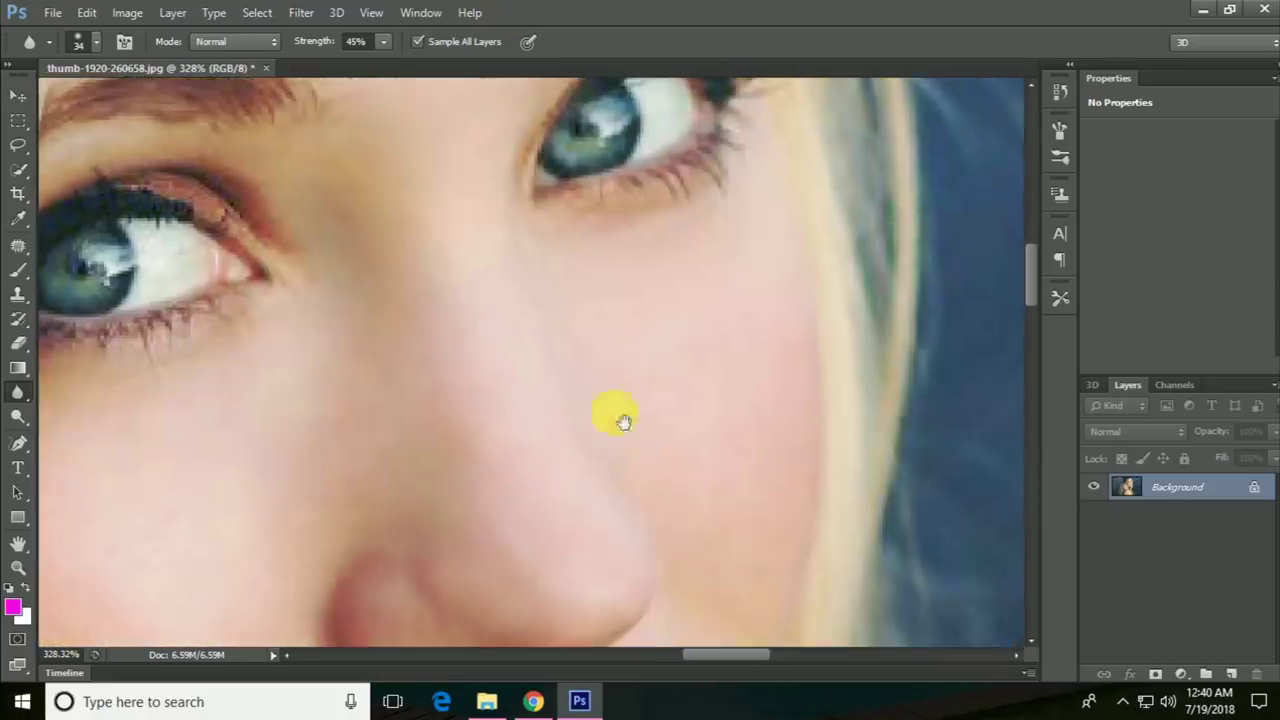
mouse_move(765, 562)
mouse_down()
mouse_move(763, 594)
mouse_move(817, 412)
mouse_up()
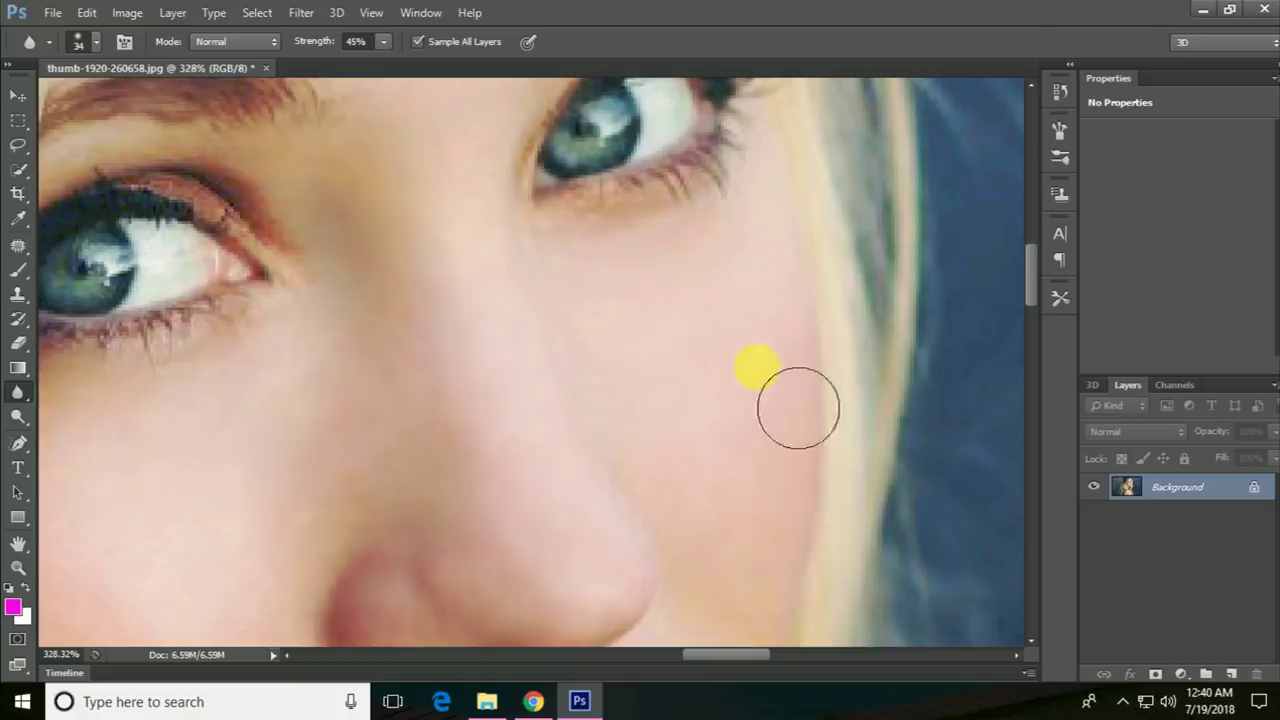
mouse_move(806, 517)
mouse_down()
mouse_move(790, 298)
mouse_move(948, 300)
mouse_up()
drag(360, 506, 523, 420)
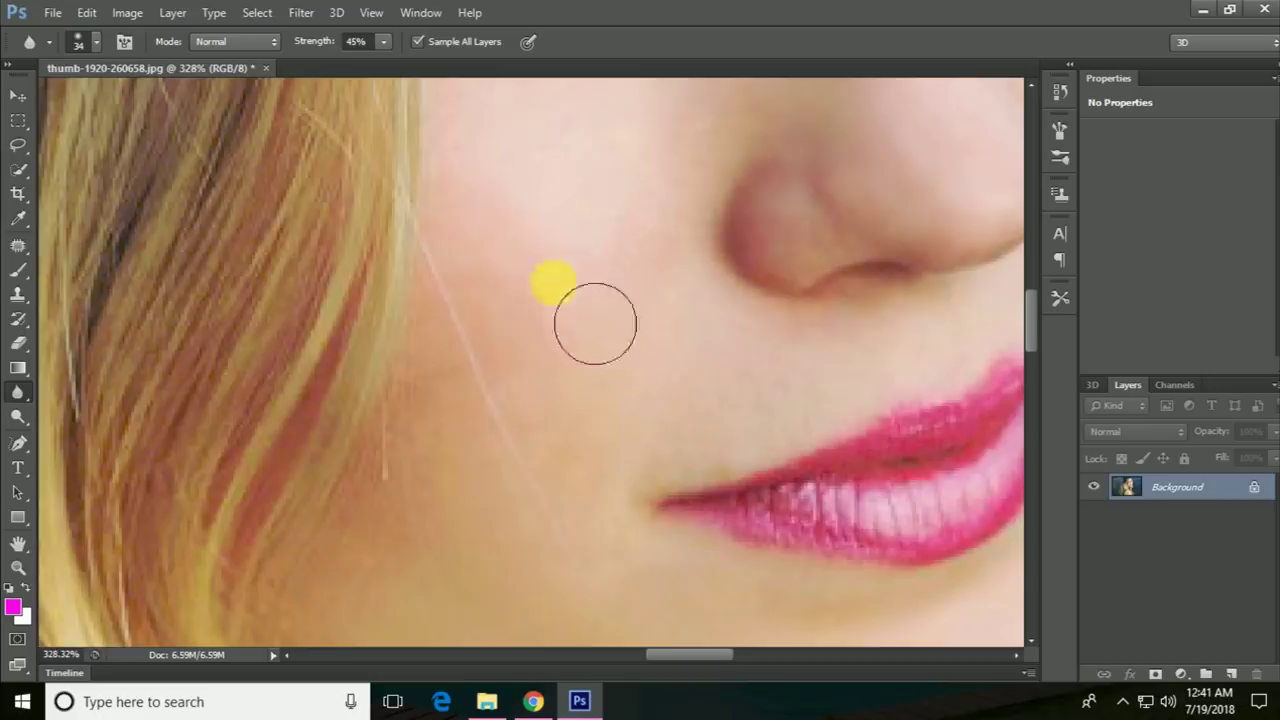
drag(560, 210, 517, 383)
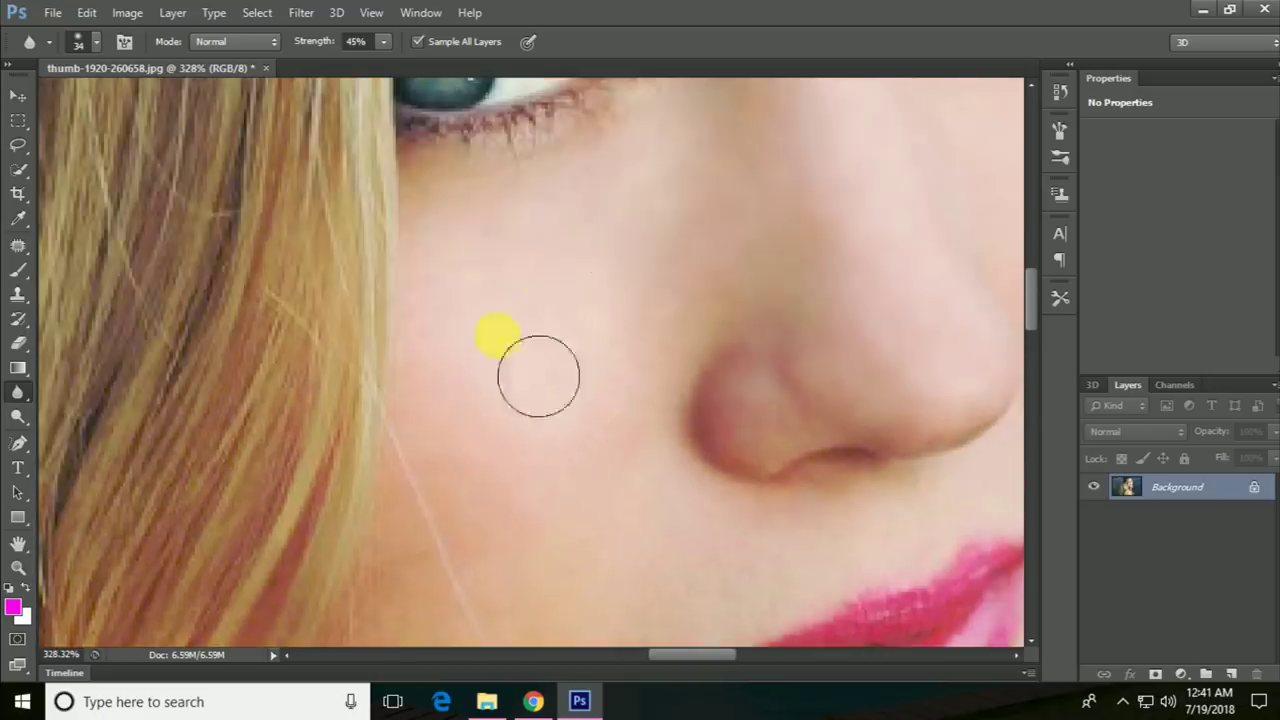
drag(576, 523, 686, 243)
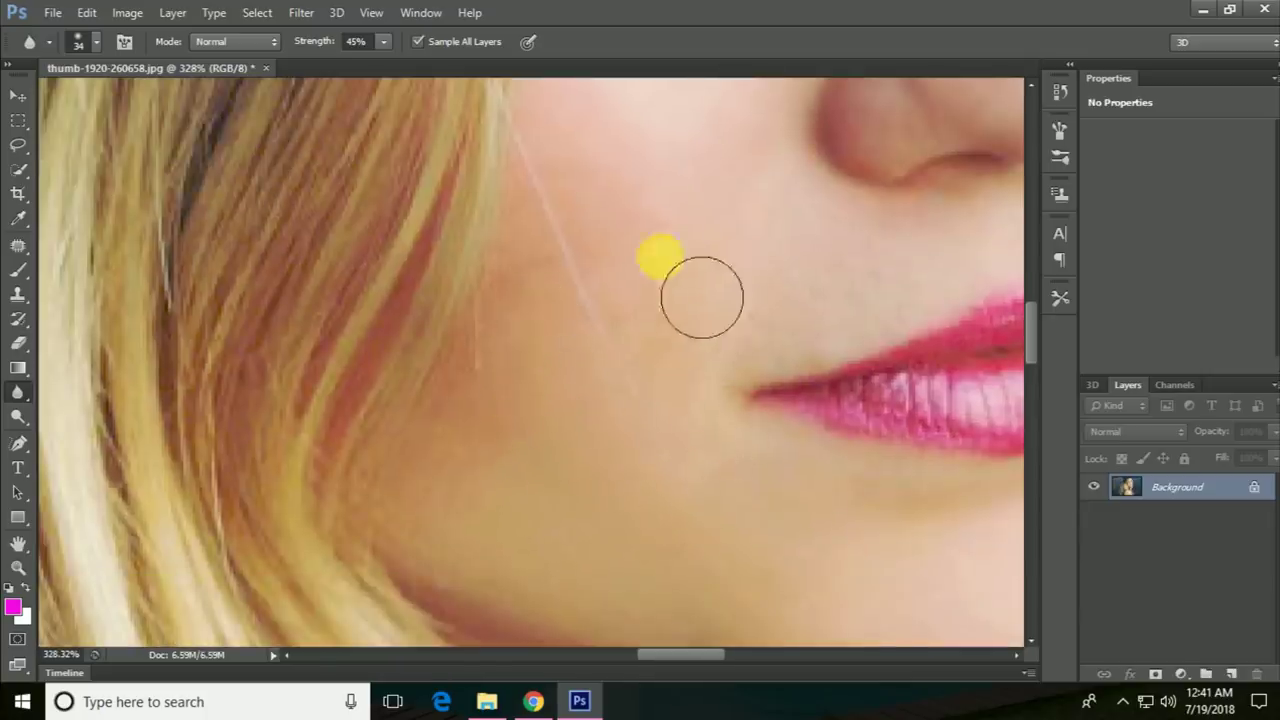
click(20, 252)
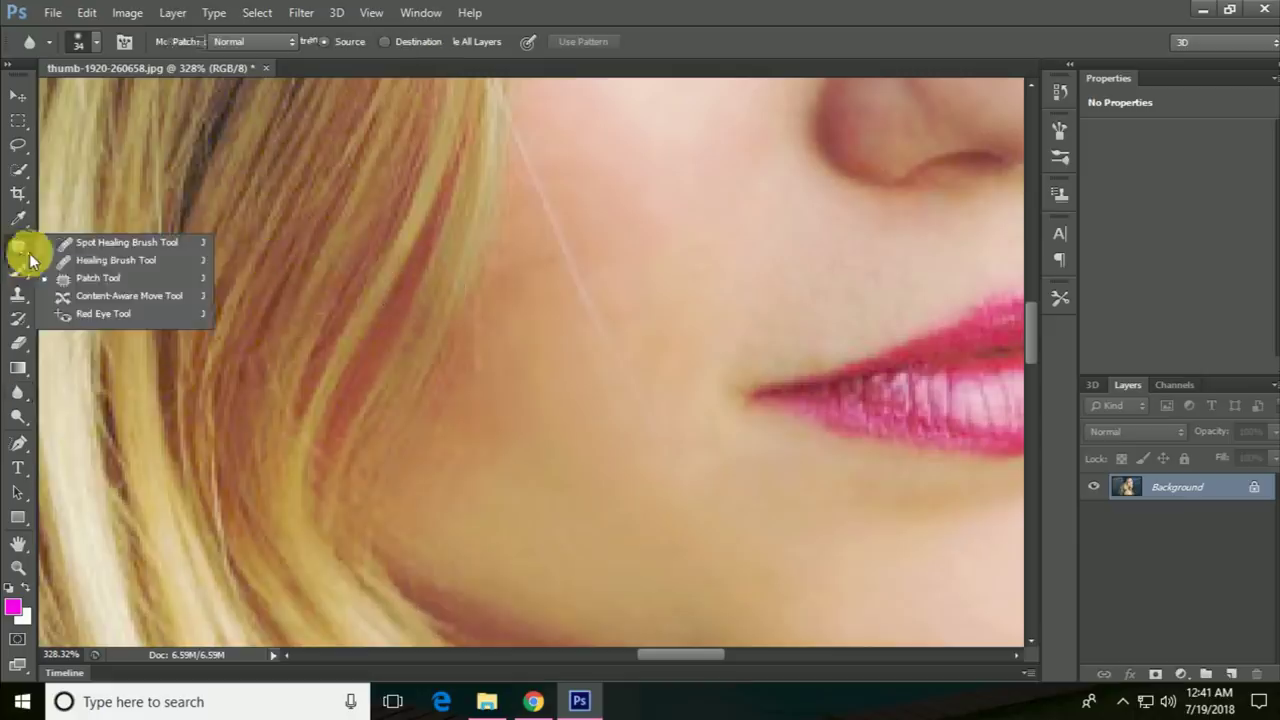
Step: With the Patch Tool, replace the first cheek blemishes with clean skin from above
click(100, 277)
mouse_move(670, 258)
mouse_down()
mouse_move(695, 228)
mouse_move(677, 149)
mouse_up()
mouse_move(705, 310)
mouse_down()
mouse_move(685, 388)
mouse_move(703, 305)
mouse_up()
click(703, 251)
mouse_move(663, 214)
mouse_down()
mouse_move(583, 400)
mouse_move(545, 345)
mouse_move(600, 446)
mouse_up()
click(640, 312)
mouse_move(538, 283)
mouse_down()
mouse_move(583, 400)
mouse_move(510, 428)
mouse_move(551, 449)
mouse_move(586, 363)
mouse_up()
click(611, 246)
click(583, 368)
click(596, 252)
drag(579, 303, 585, 300)
mouse_move(586, 360)
mouse_down()
mouse_move(615, 250)
mouse_move(666, 409)
mouse_move(700, 335)
mouse_up()
click(640, 286)
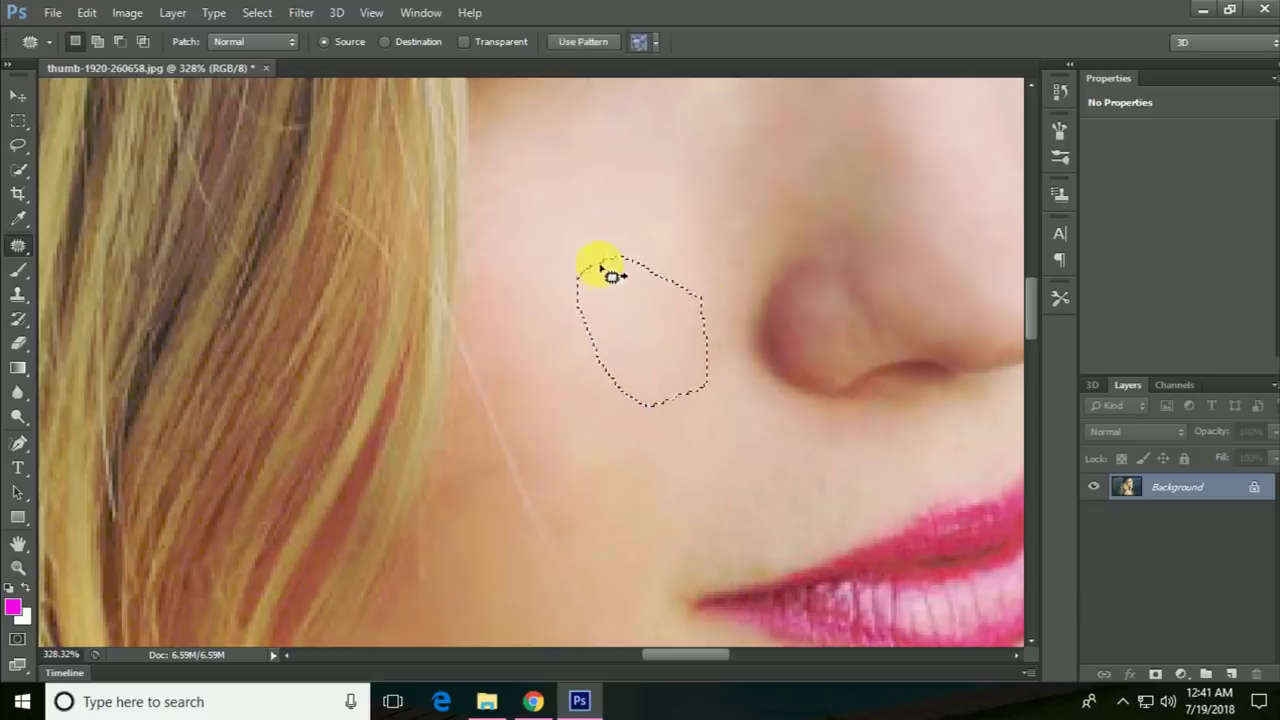
click(680, 252)
Step: Outline another cheek blemish below the eye for patching
mouse_move(677, 331)
mouse_down()
mouse_move(661, 447)
mouse_move(709, 274)
mouse_move(634, 400)
mouse_move(300, 445)
mouse_up()
click(660, 405)
drag(667, 416, 740, 517)
drag(731, 346, 766, 384)
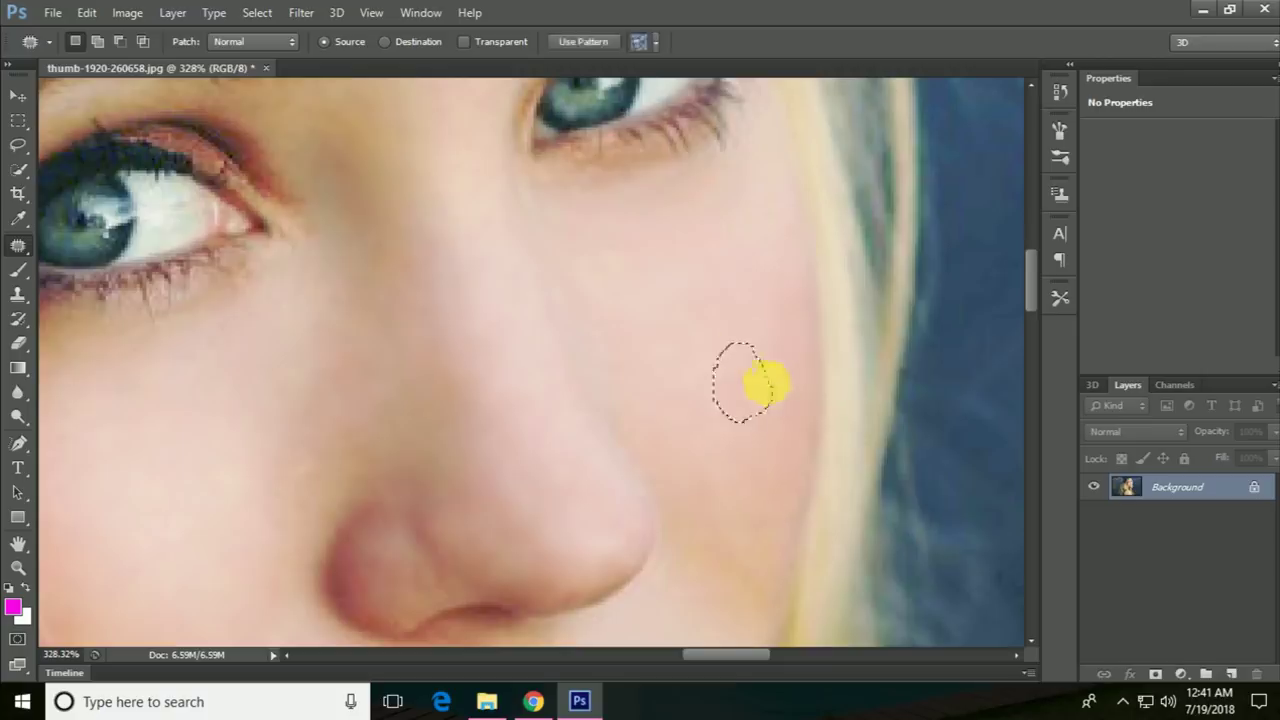
drag(534, 249, 511, 579)
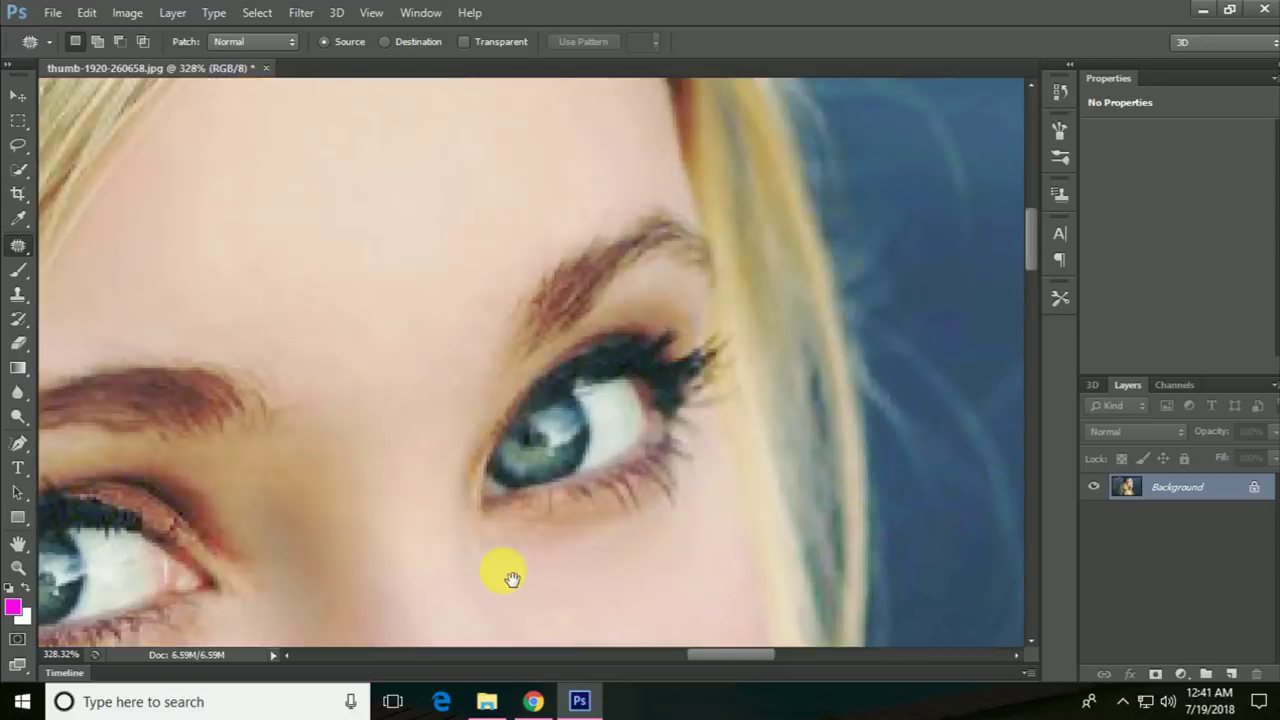
scroll(500, 530, down, 2)
scroll(475, 440, down, 1)
scroll(478, 430, down, 1)
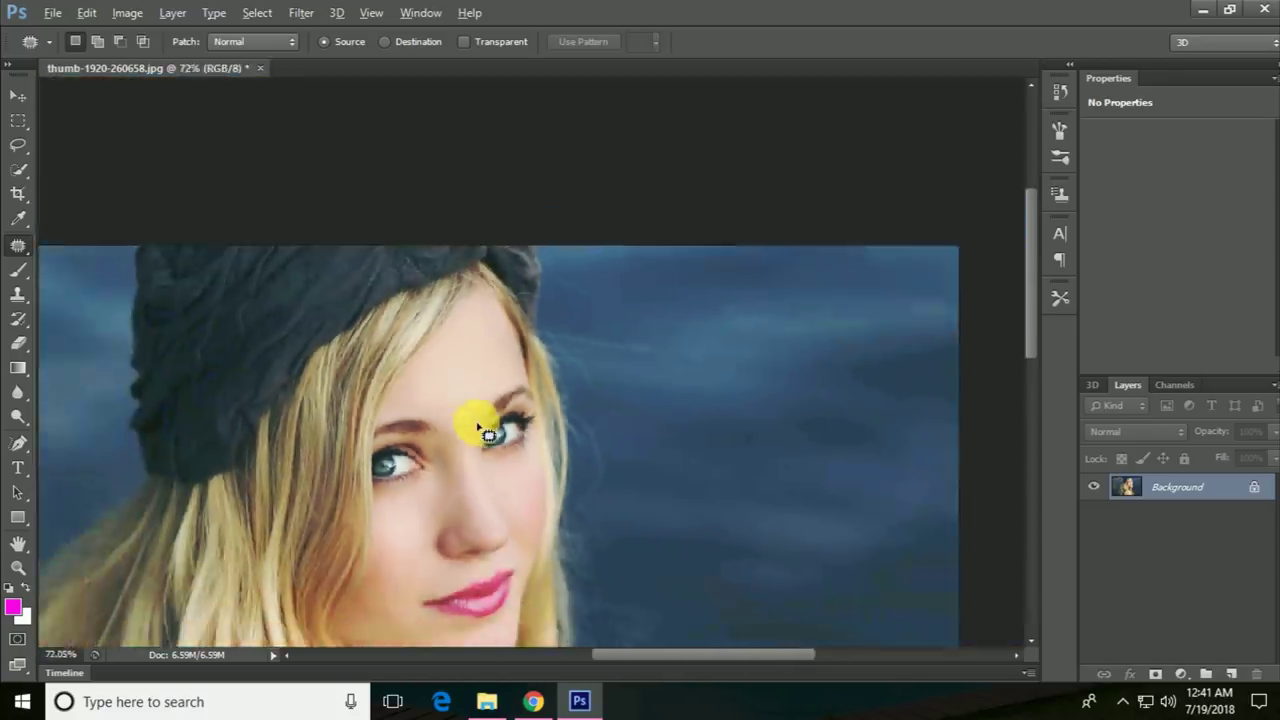
scroll(485, 431, down, 1)
scroll(443, 520, up, 1)
scroll(420, 505, up, 2)
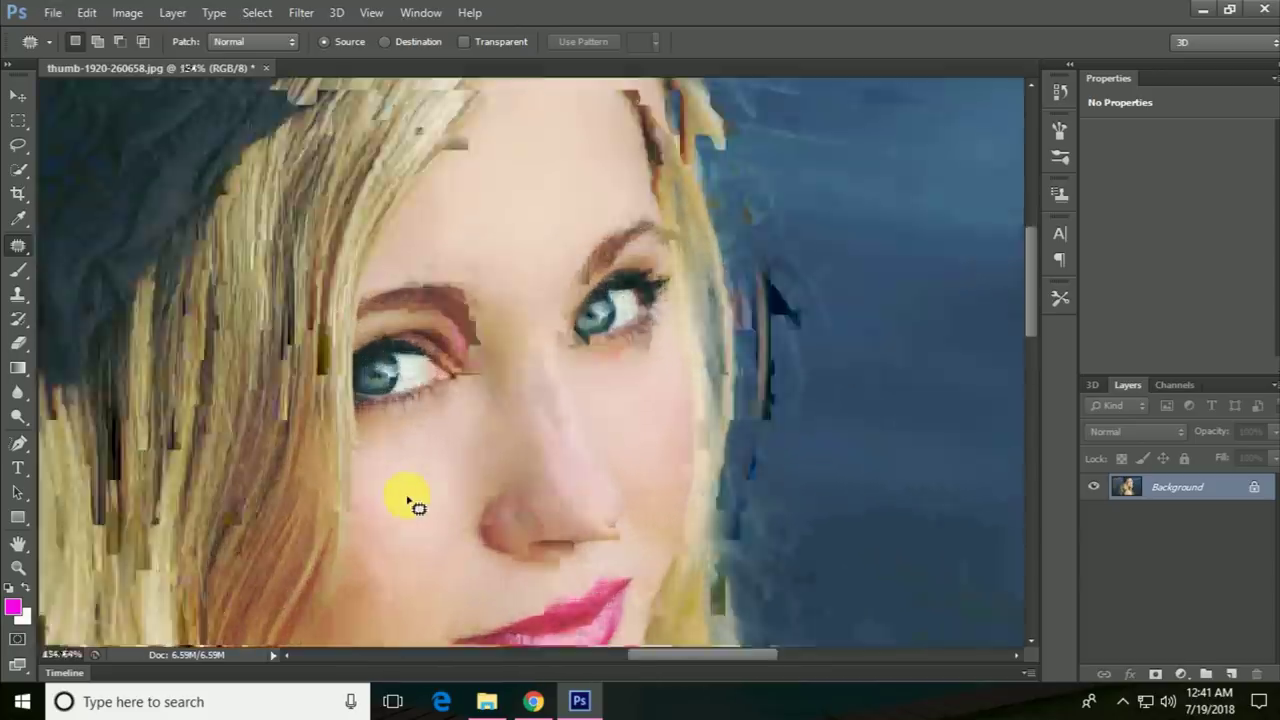
scroll(417, 508, up, 1)
Step: Cover the stray hair line on the cheek with nearby skin and fit the photo on screen
mouse_move(415, 508)
mouse_down()
mouse_move(634, 340)
mouse_move(568, 398)
mouse_move(530, 356)
mouse_up()
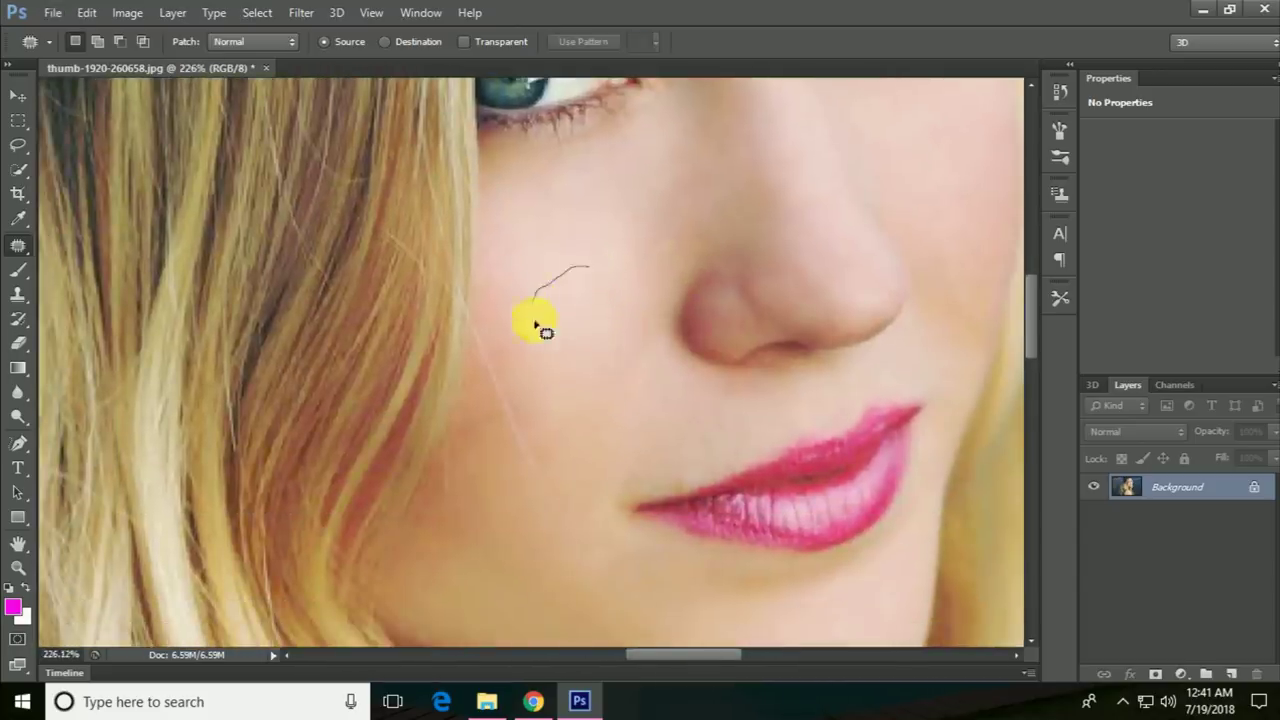
mouse_move(634, 282)
mouse_down()
mouse_move(590, 268)
mouse_move(571, 414)
mouse_up()
key(ctrl+d)
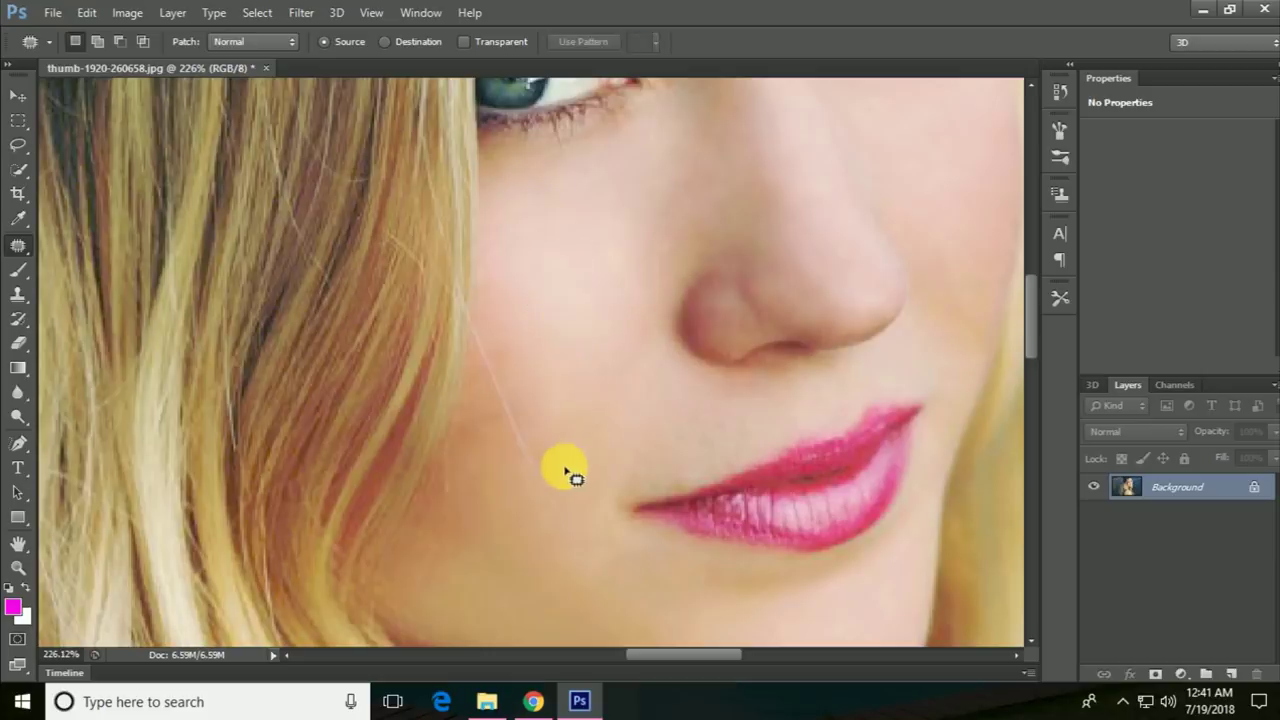
drag(523, 374, 549, 340)
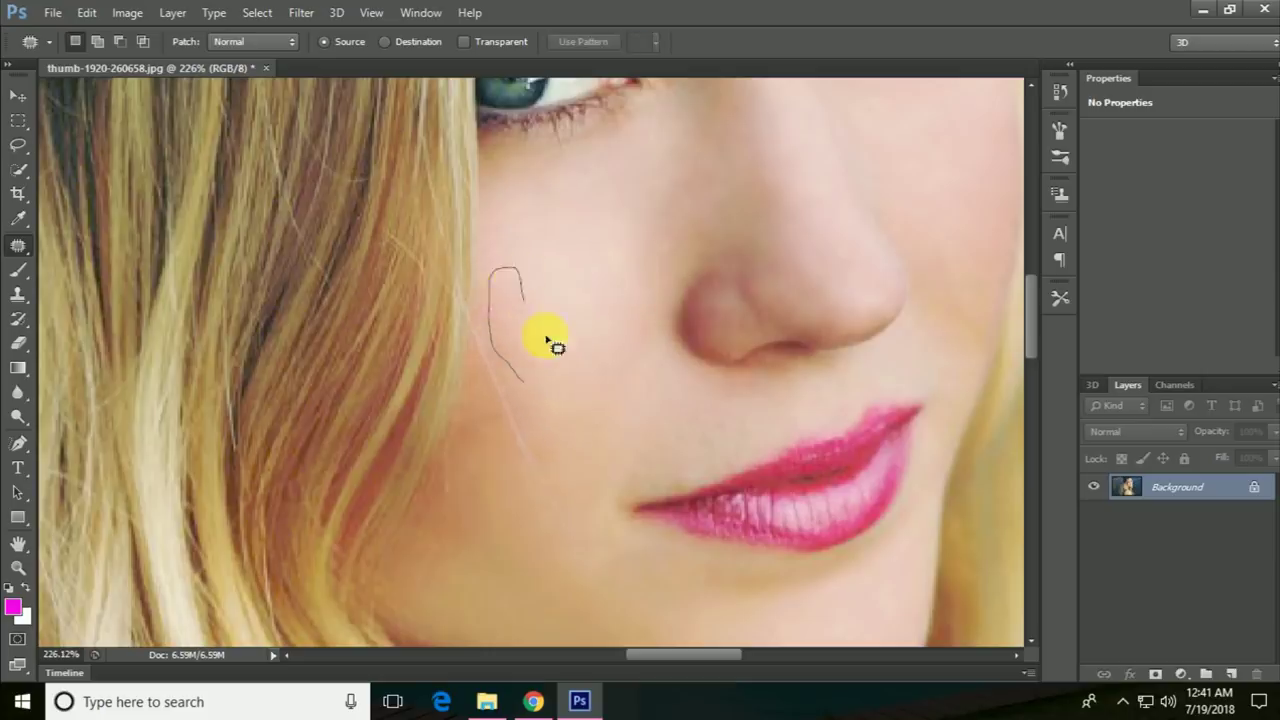
key(ctrl+0)
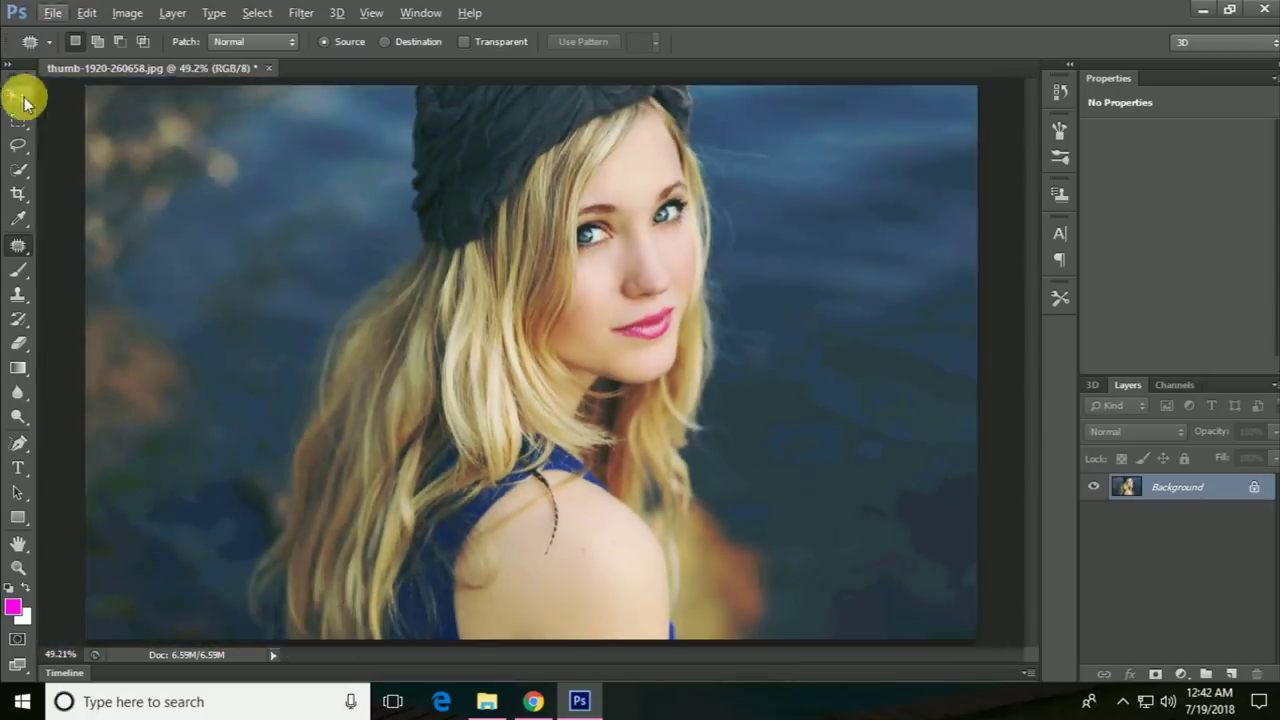
Step: Apply a Curves brightening, then a slight midtone Color Balance shift
click(18, 95)
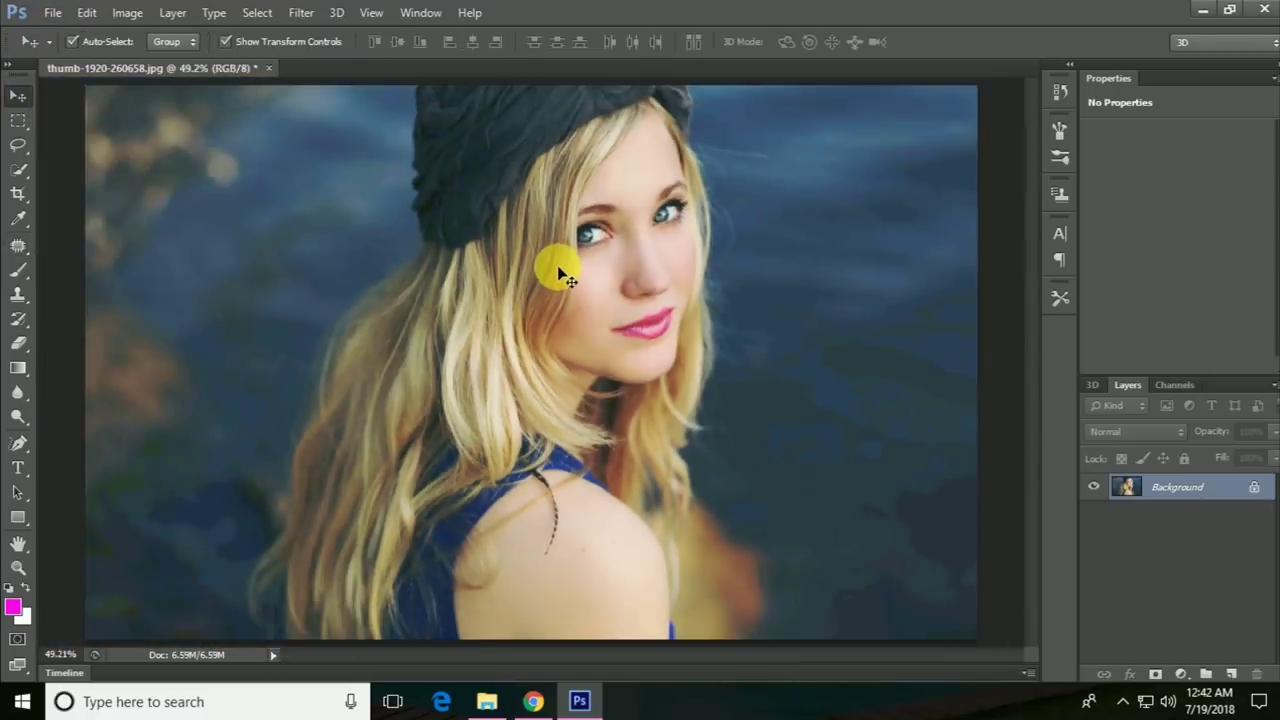
key(ctrl+m)
mouse_move(999, 386)
mouse_down()
mouse_move(986, 372)
mouse_move(984, 386)
mouse_up()
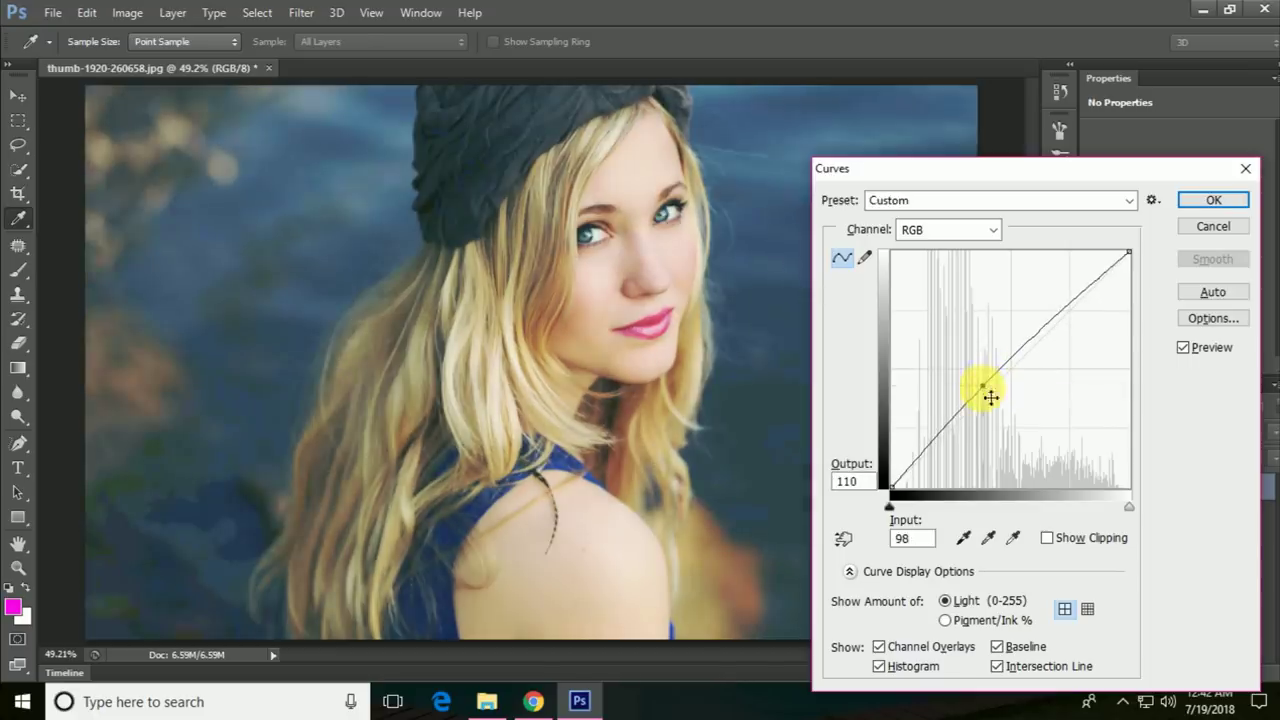
click(1212, 200)
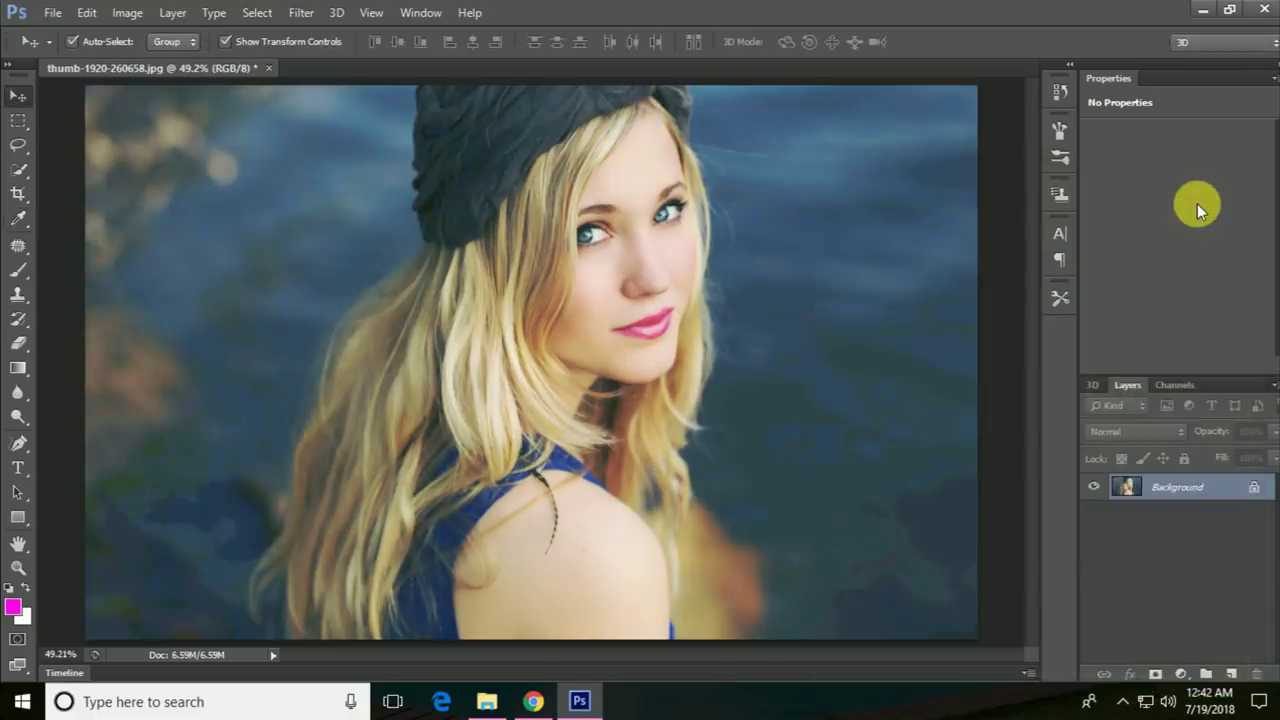
key(ctrl+b)
drag(1021, 488, 1005, 490)
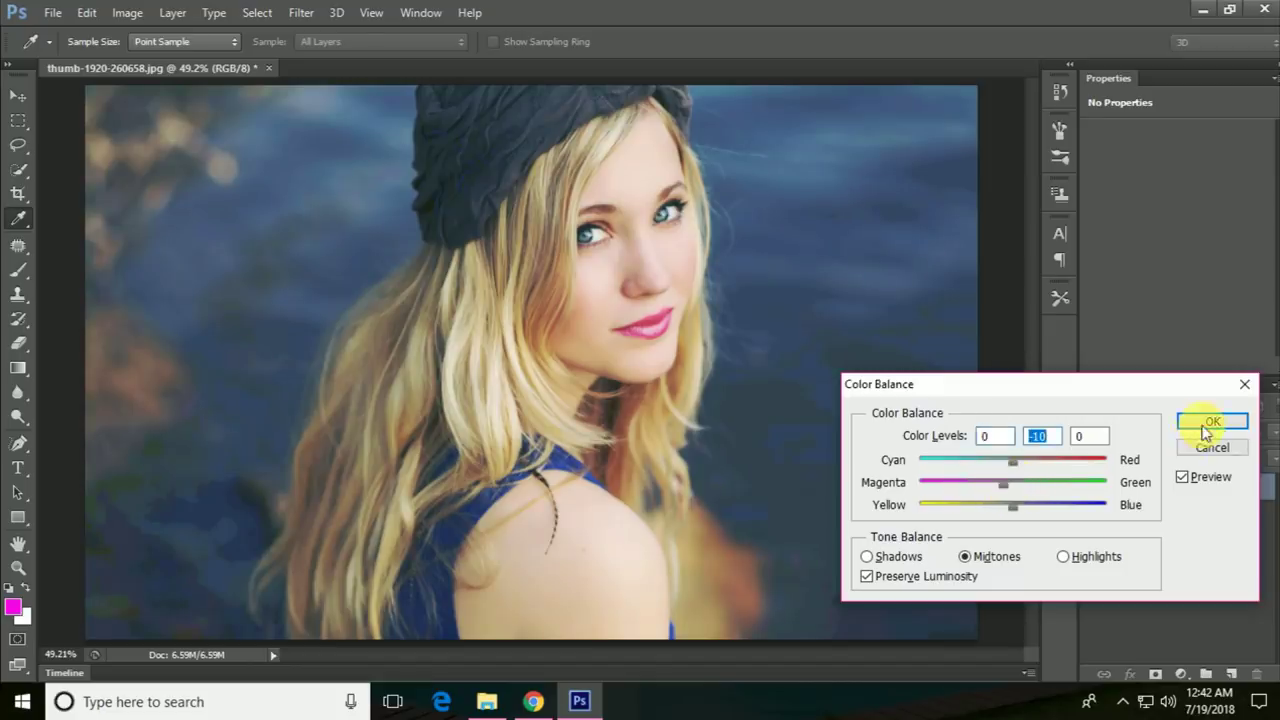
click(1205, 424)
Step: Add two Curves points to lift the midtones, then apply Color Balance -8, 0, +17
key(ctrl+m)
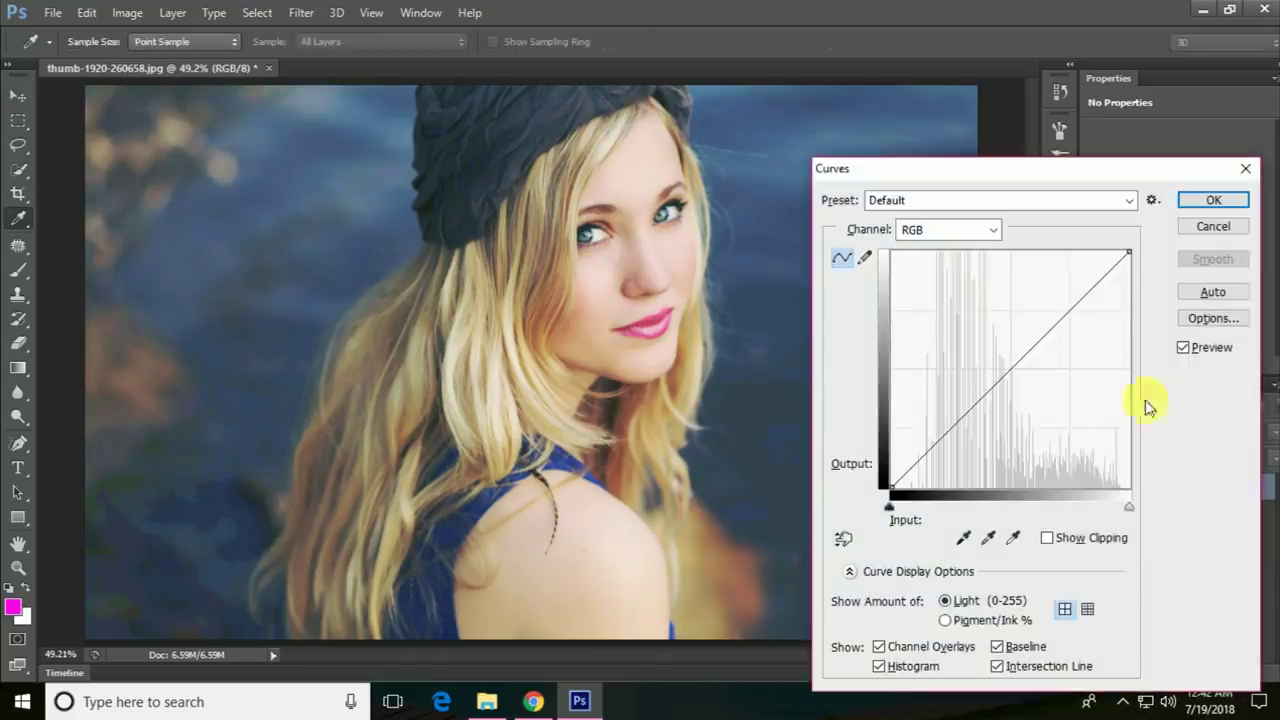
click(1029, 356)
click(981, 394)
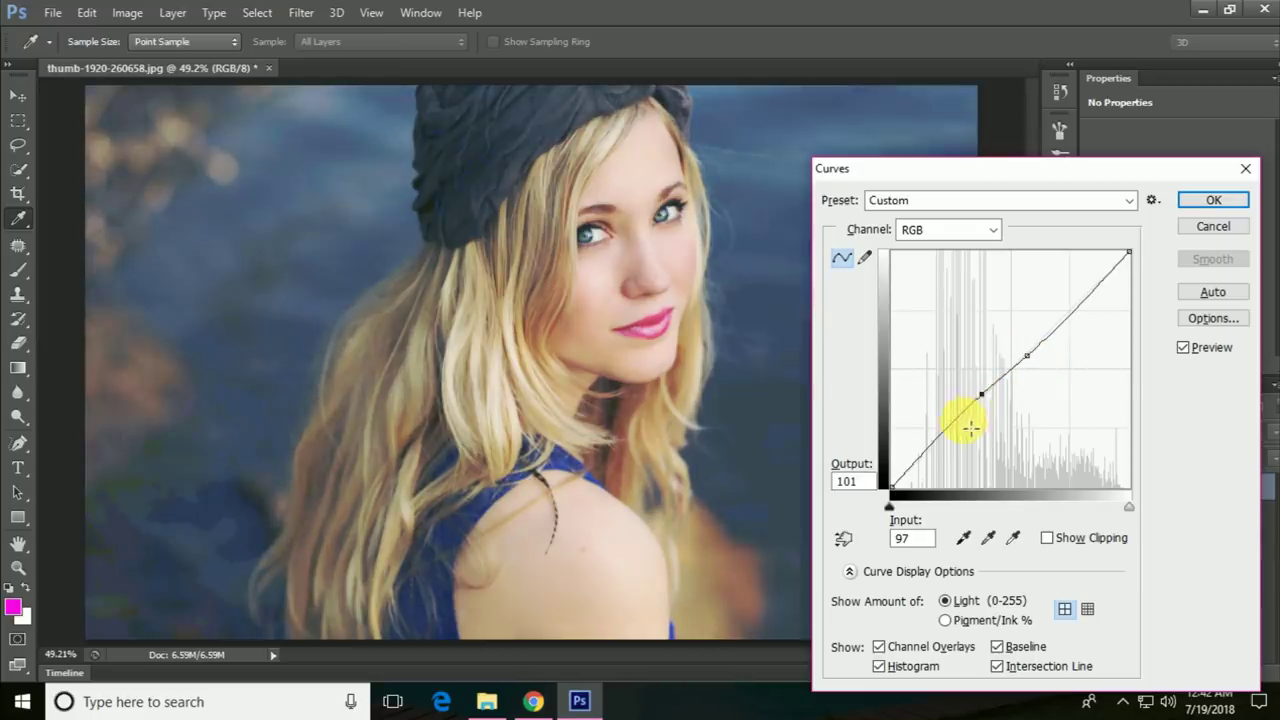
click(1208, 201)
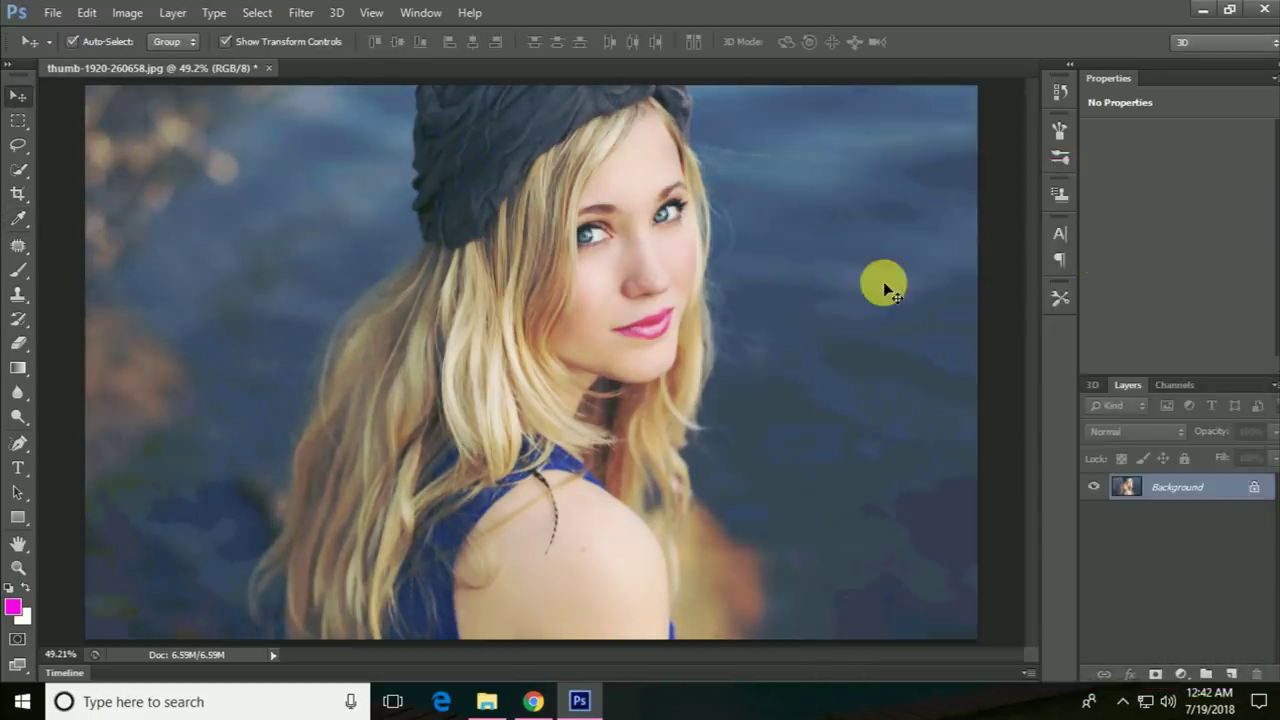
key(ctrl+b)
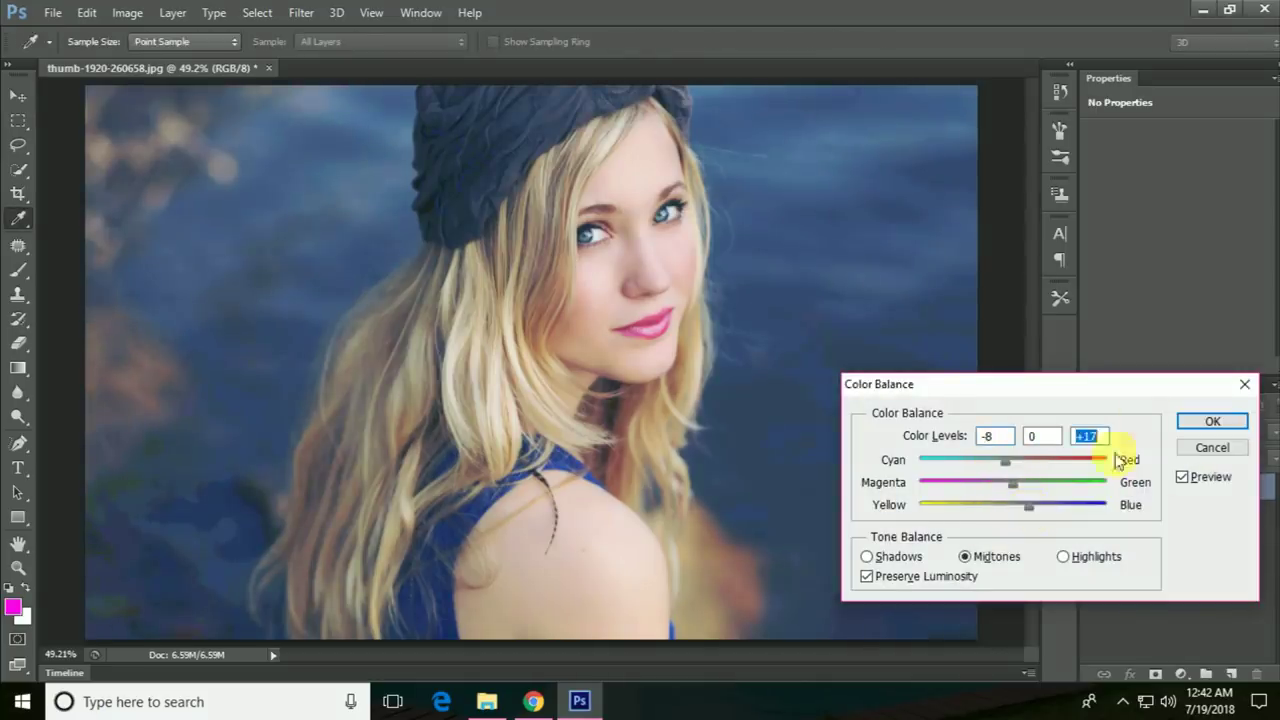
click(1208, 421)
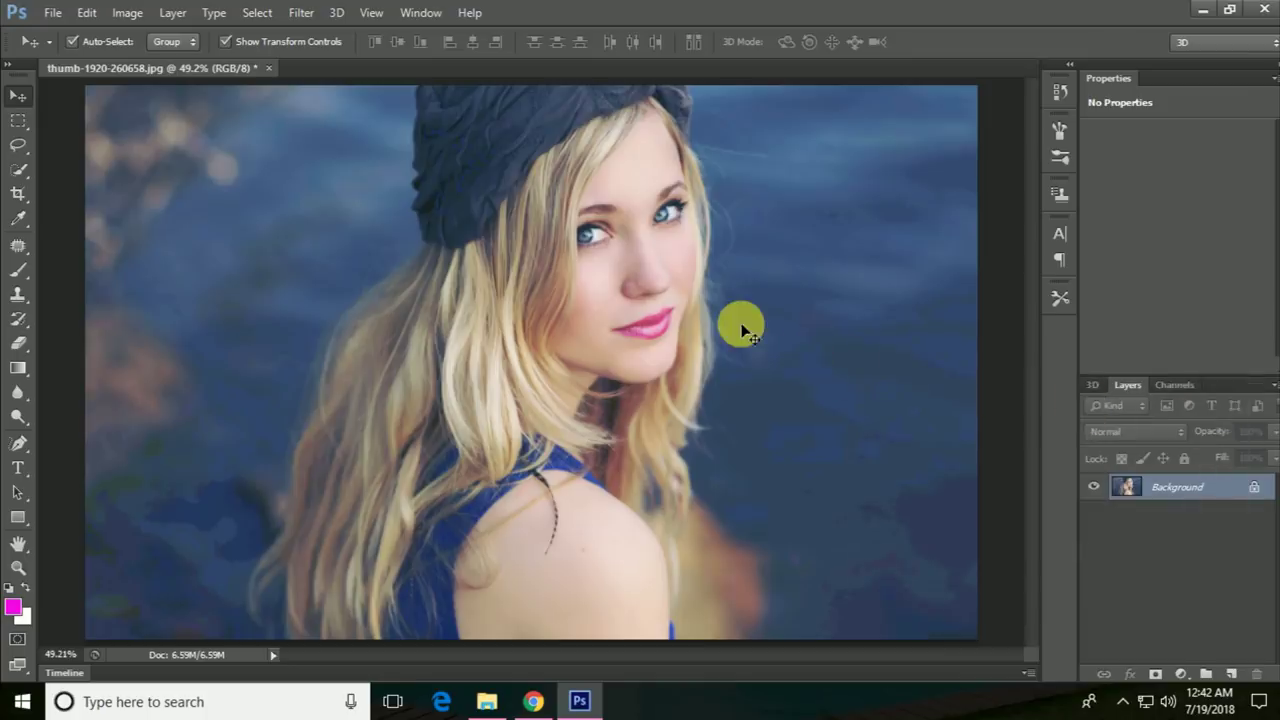
click(130, 12)
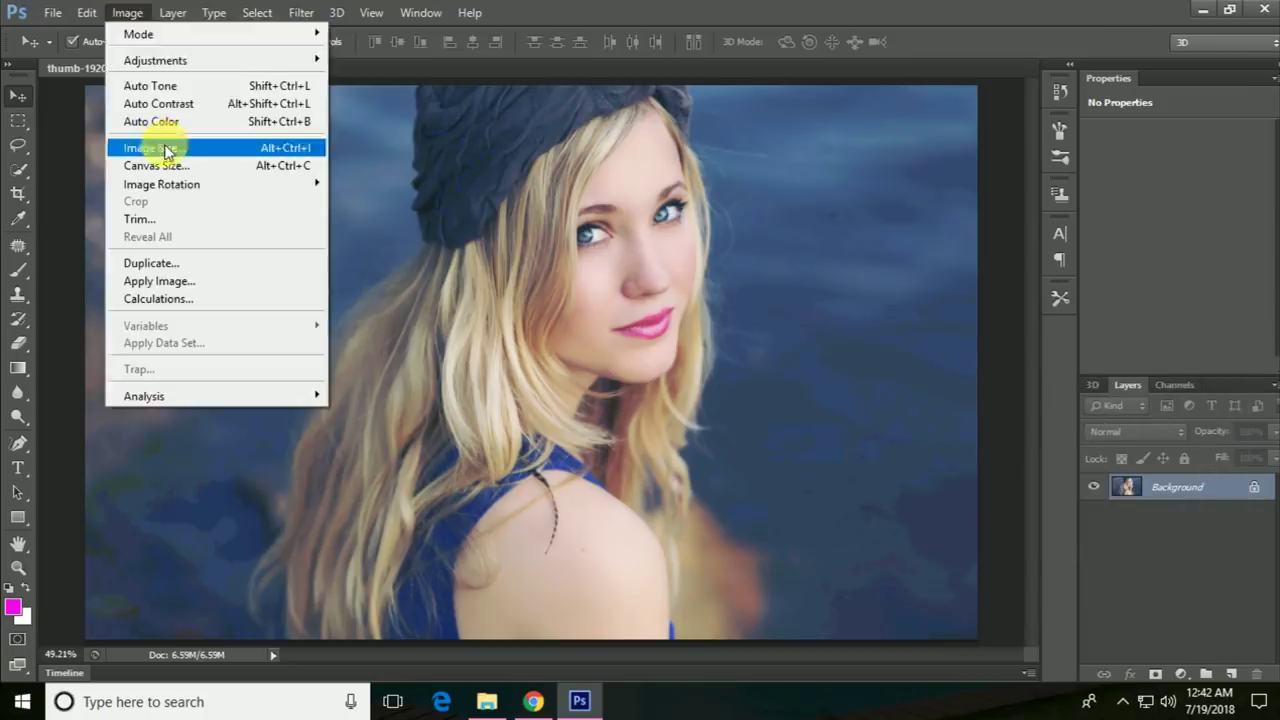
Step: Resize the image to 9920 × 6200 pixels with a height of 6200, then fit it on screen
click(155, 147)
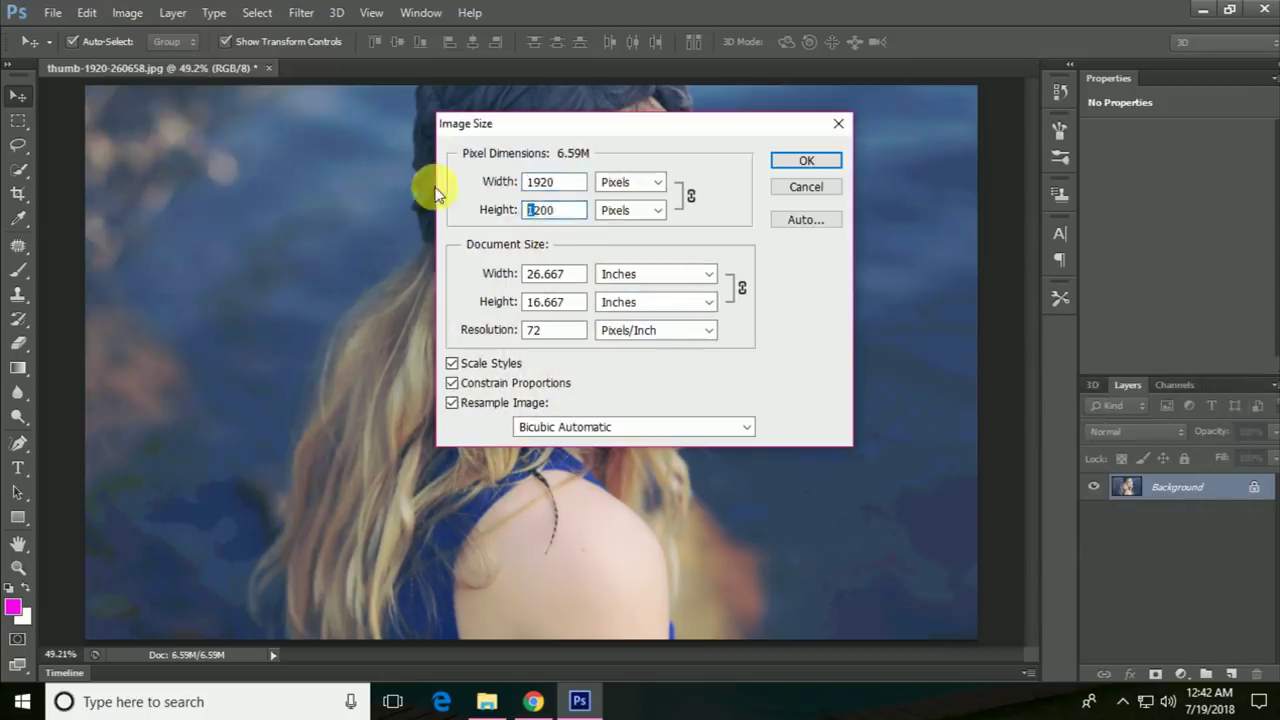
text(6)
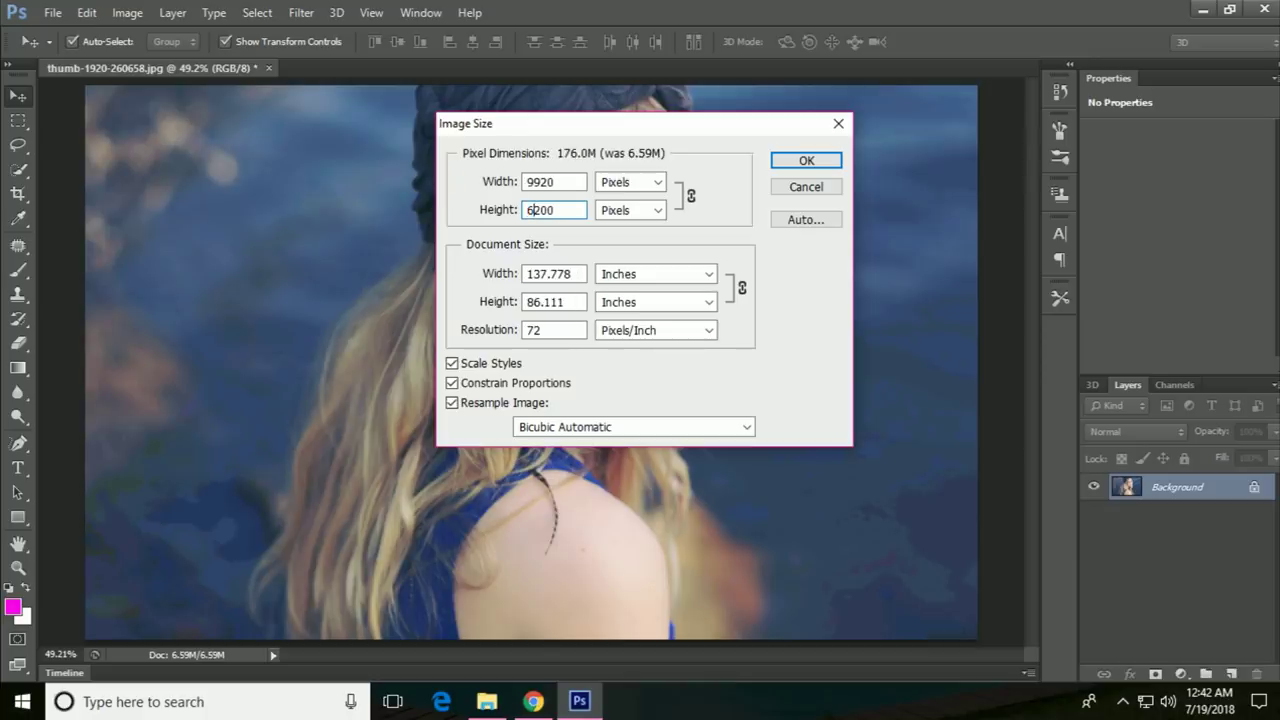
click(797, 165)
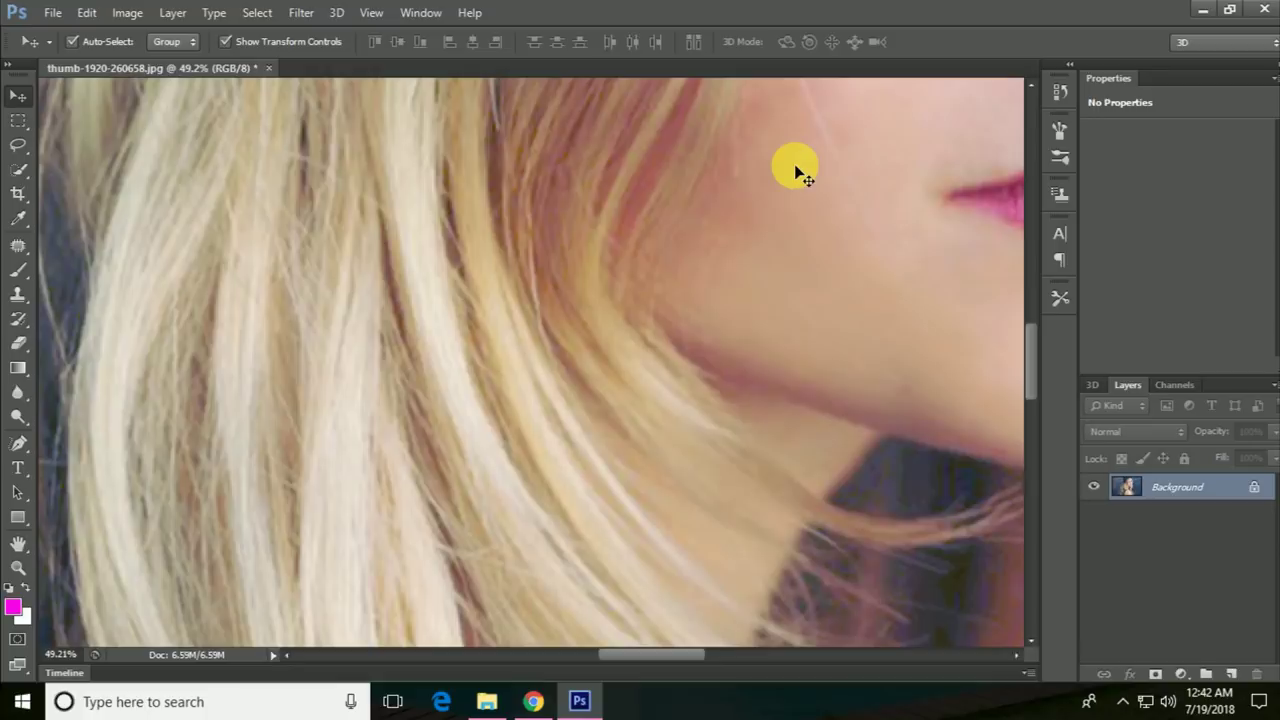
scroll(691, 391, down, 1)
scroll(586, 437, down, 1)
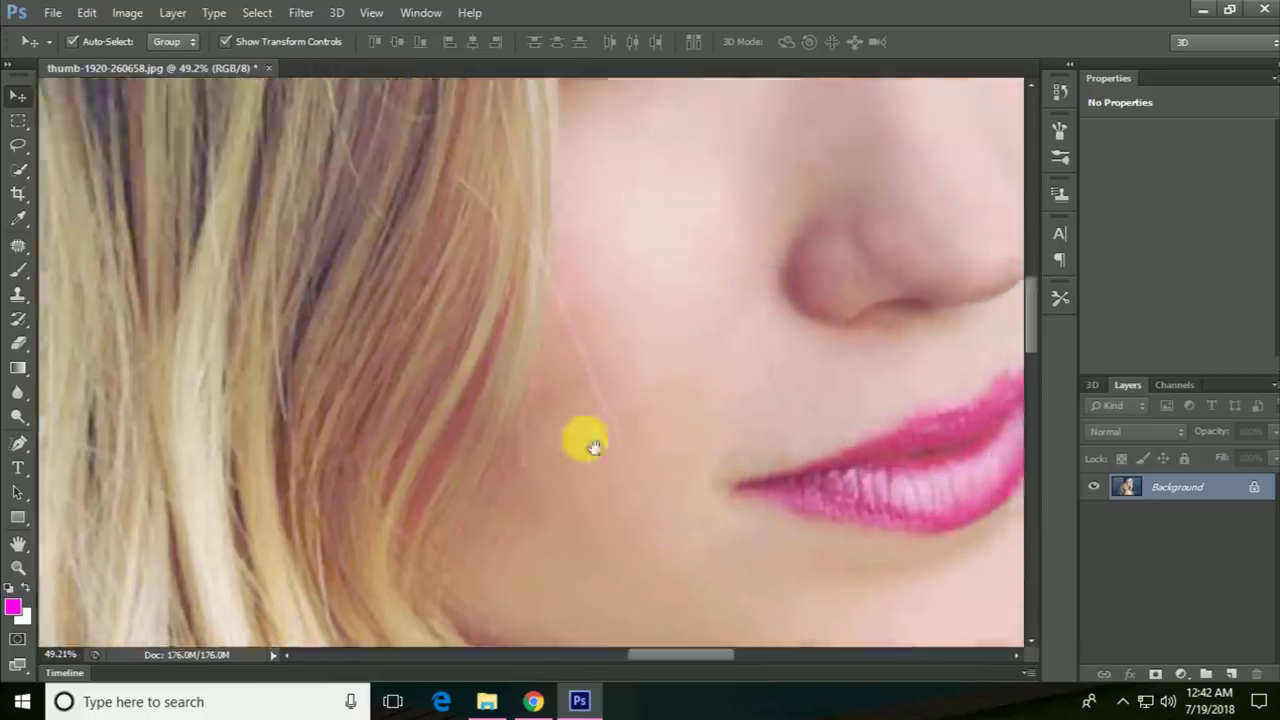
scroll(557, 454, down, 1)
scroll(577, 398, down, 1)
scroll(577, 398, down, 2)
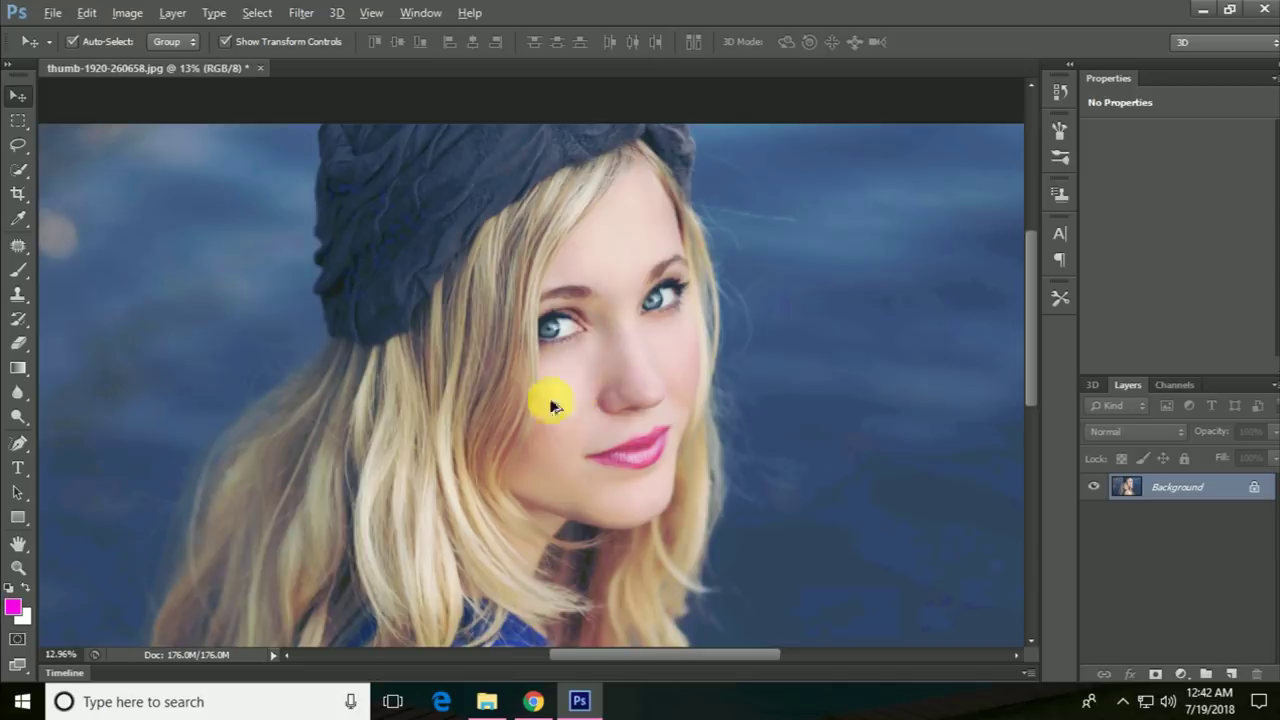
scroll(405, 427, up, 2)
scroll(405, 427, down, 2)
scroll(432, 398, down, 1)
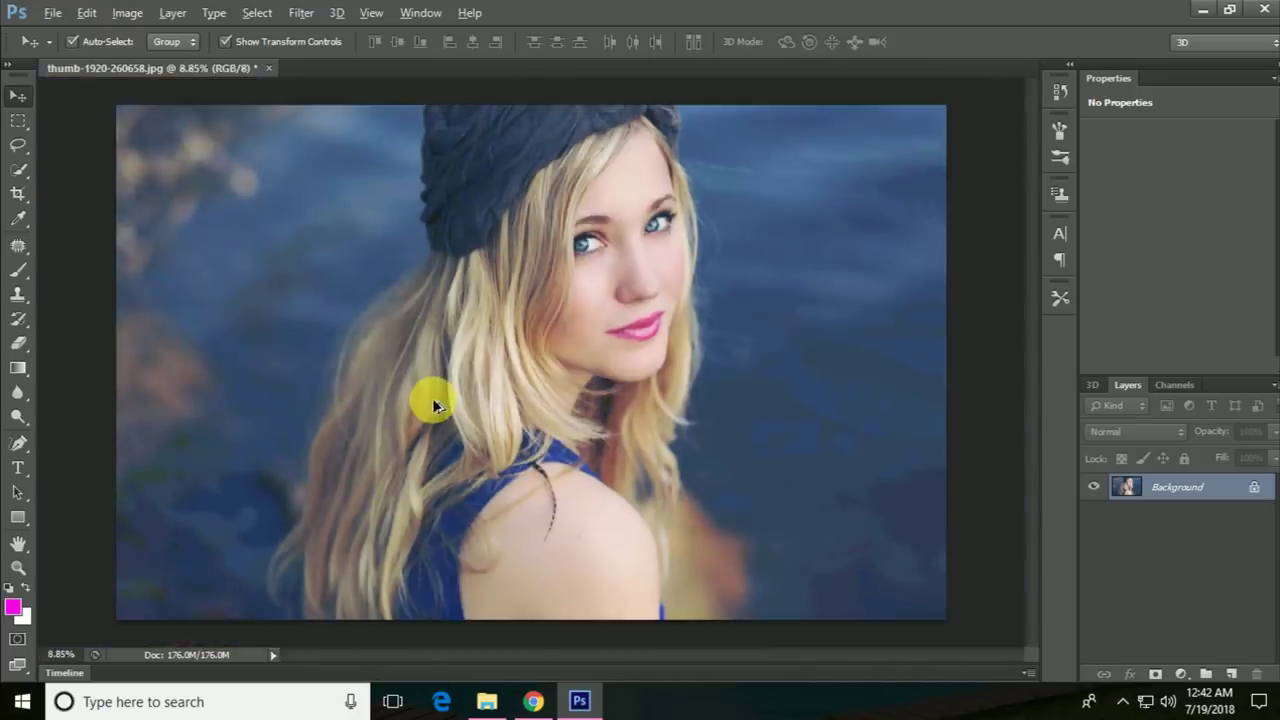
key(ctrl+0)
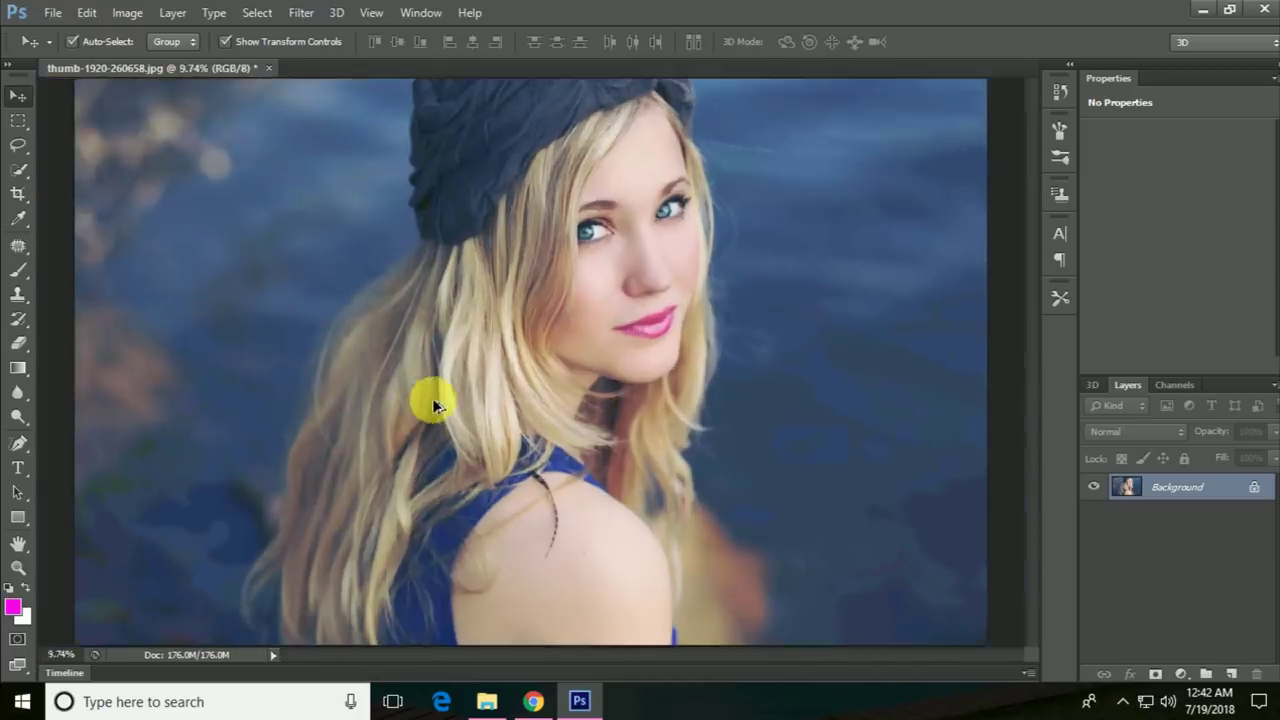
click(52, 12)
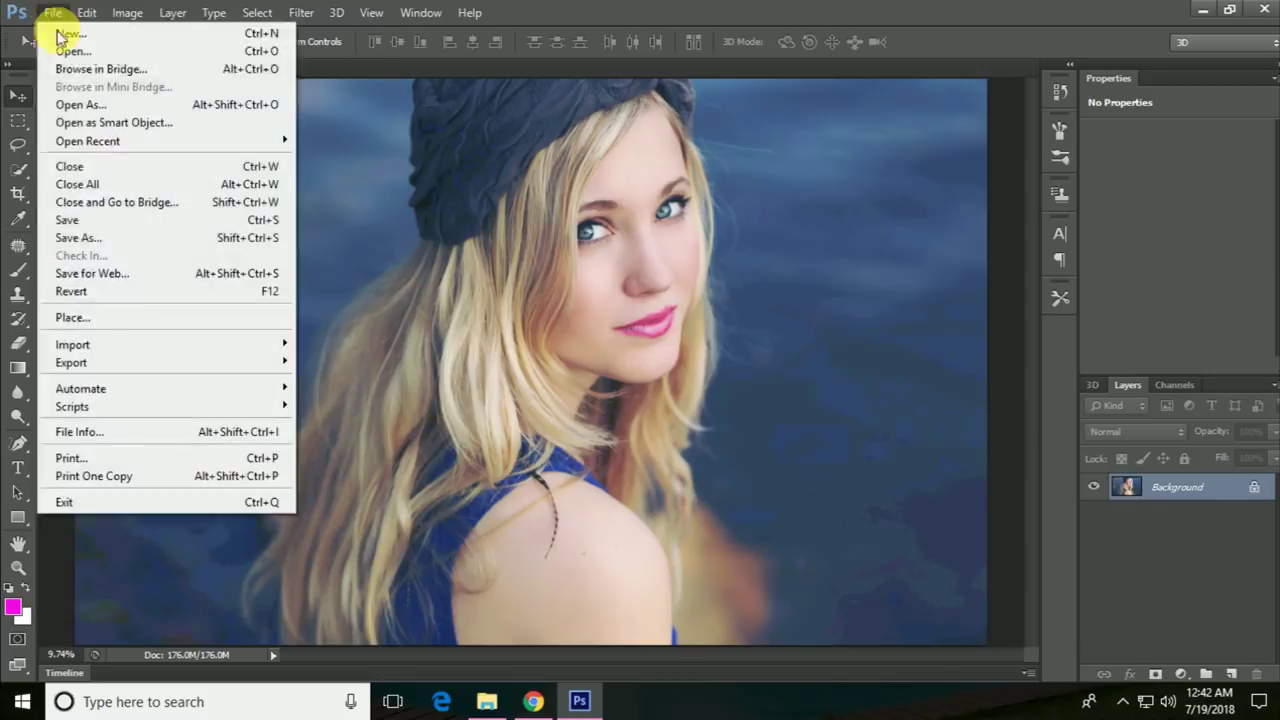
Step: Save the portrait as thumb-1vv58.jpg at Maximum JPEG quality 12
click(113, 241)
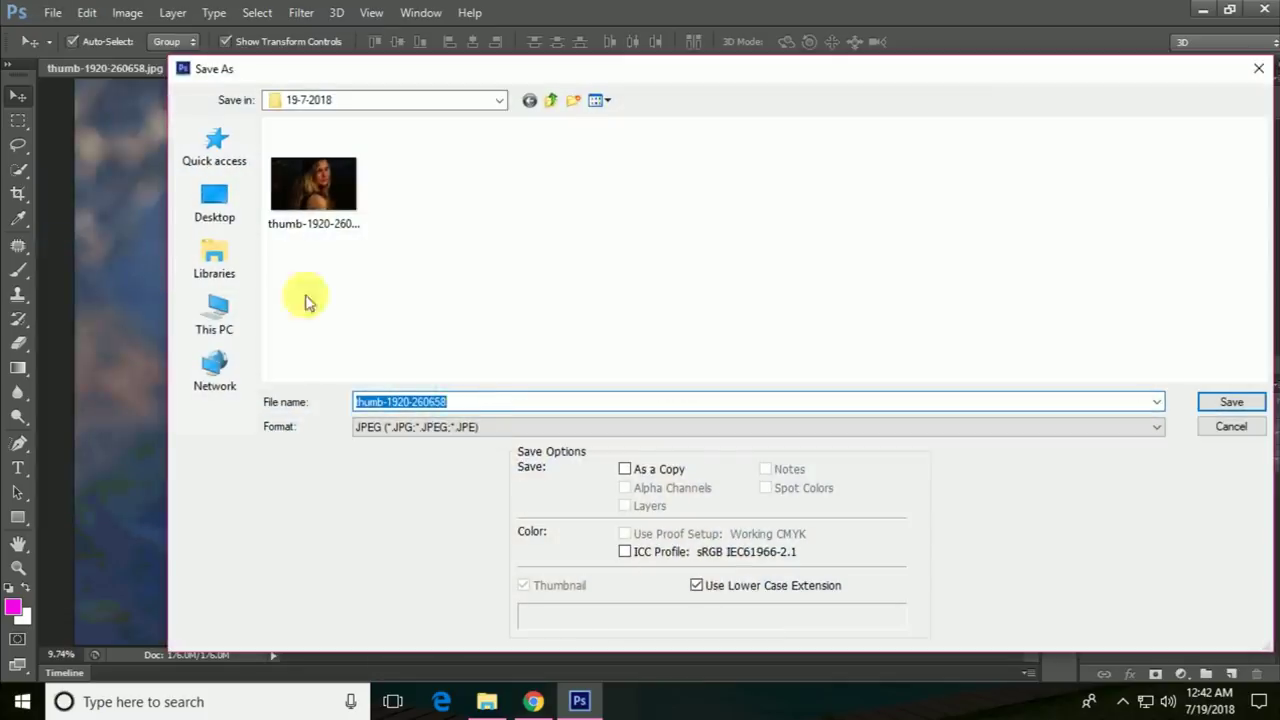
click(1228, 401)
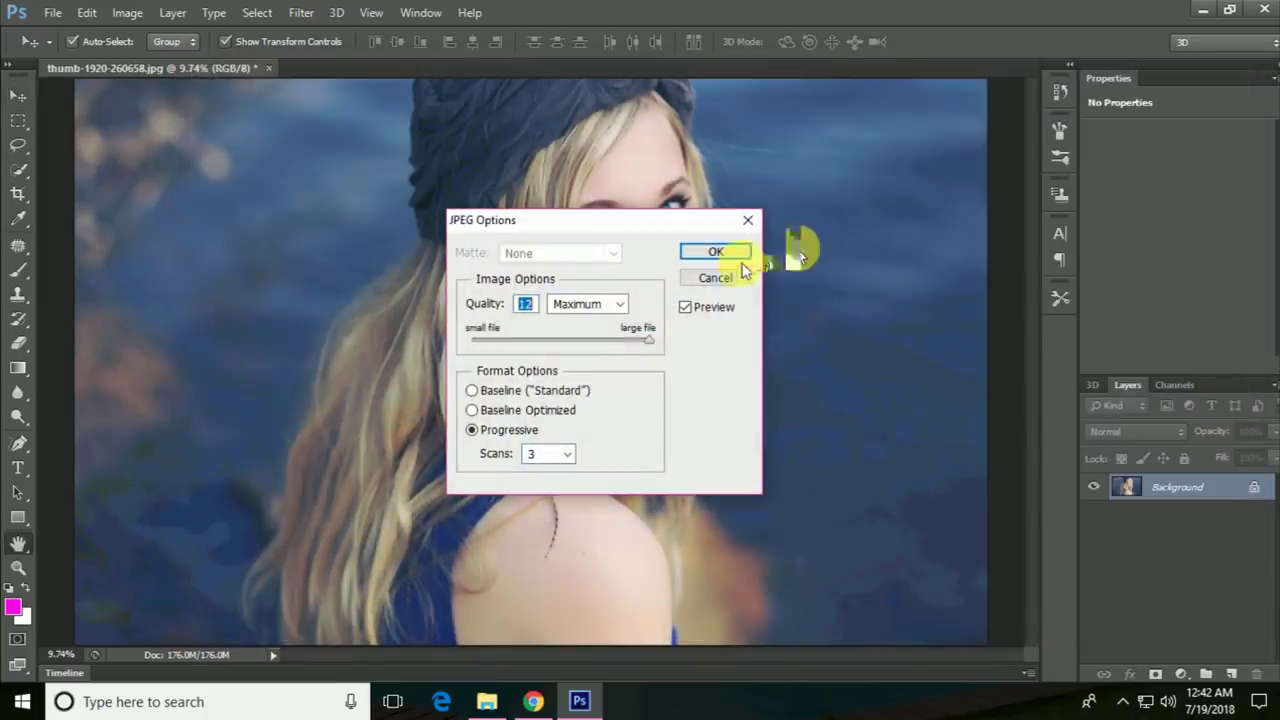
click(716, 253)
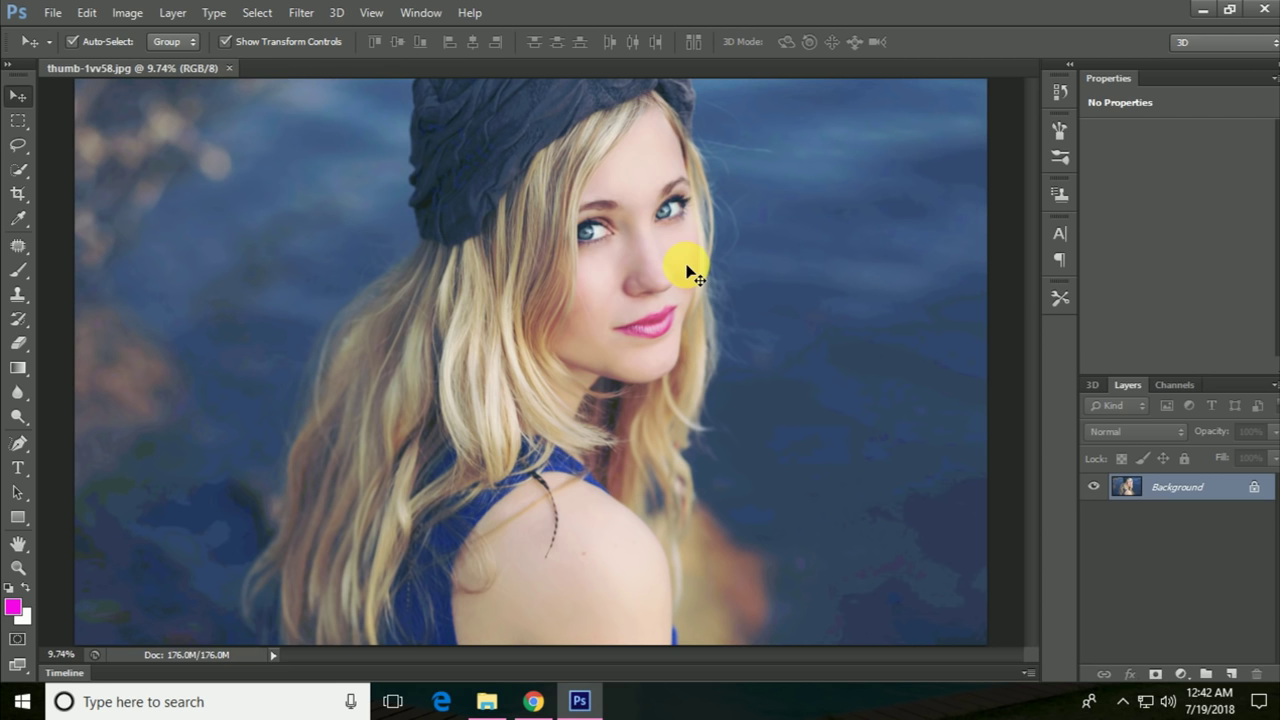
key(ctrl+o)
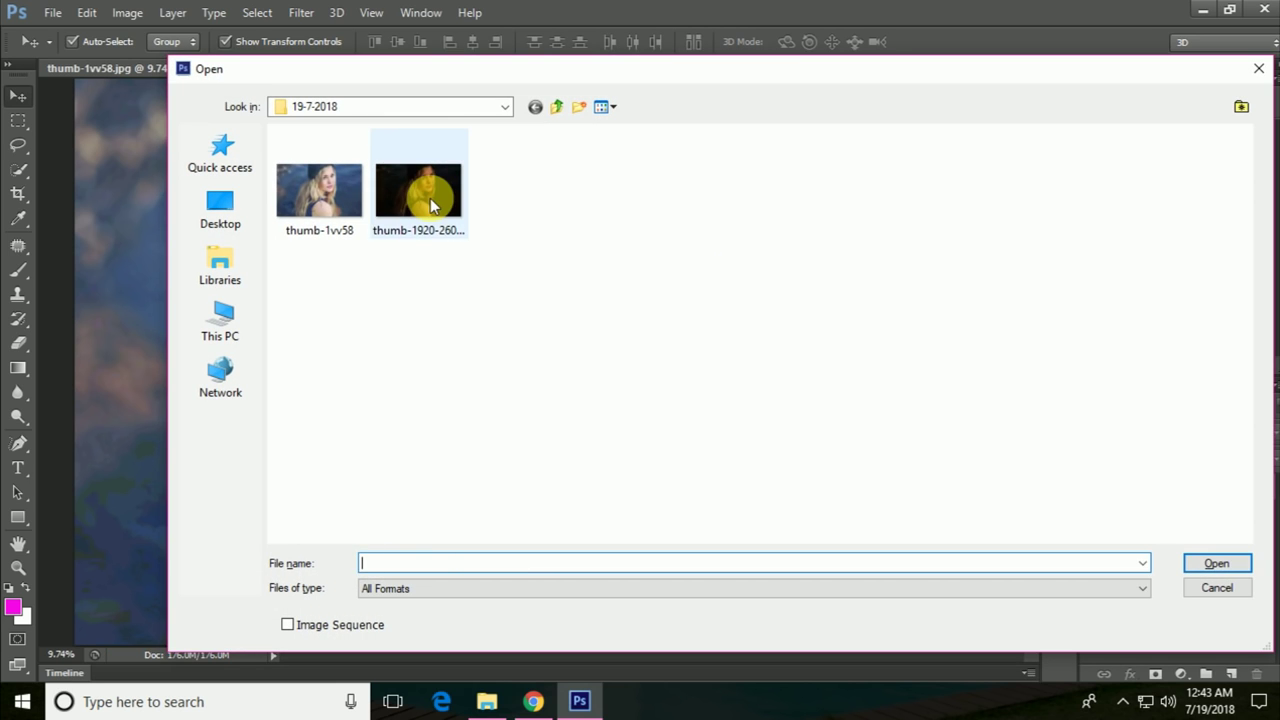
Step: Close thumb-1vv58, open it together with thumb-1920-260658.jpg, and compare their tabs
click(430, 198)
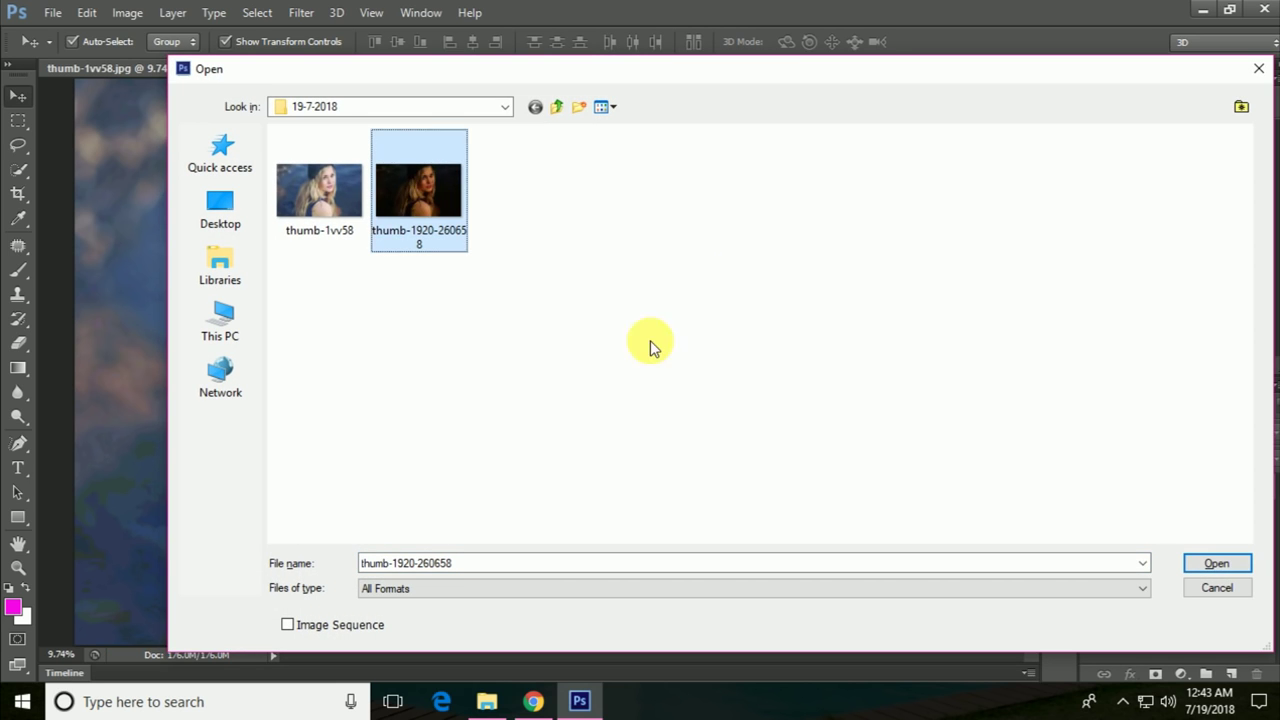
click(1216, 590)
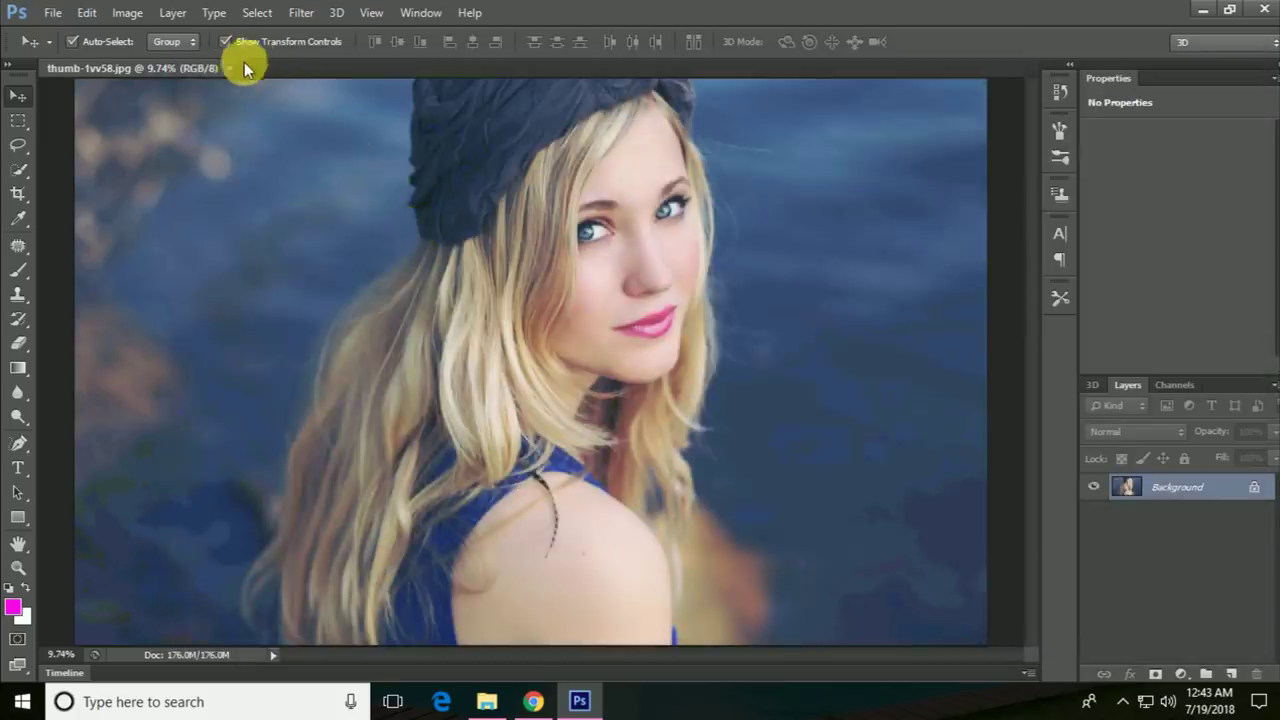
click(230, 68)
double_click(601, 377)
drag(480, 285, 285, 135)
click(1217, 563)
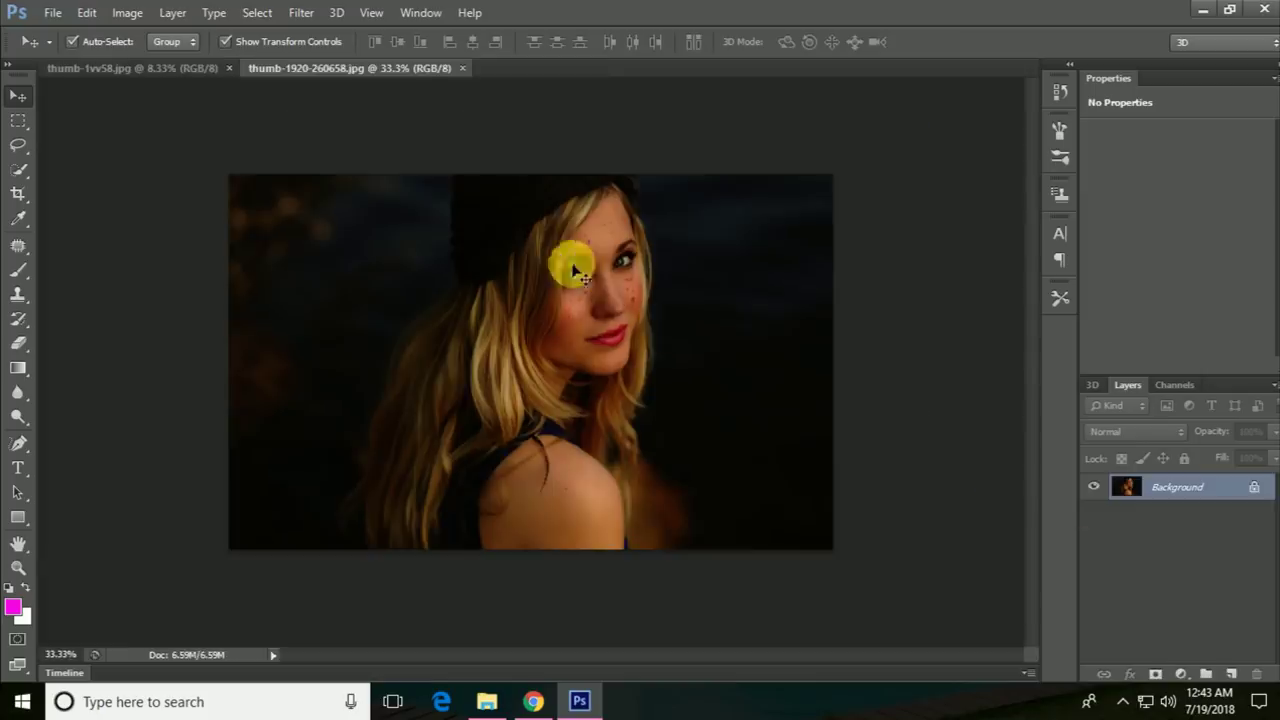
key(ctrl+plus)
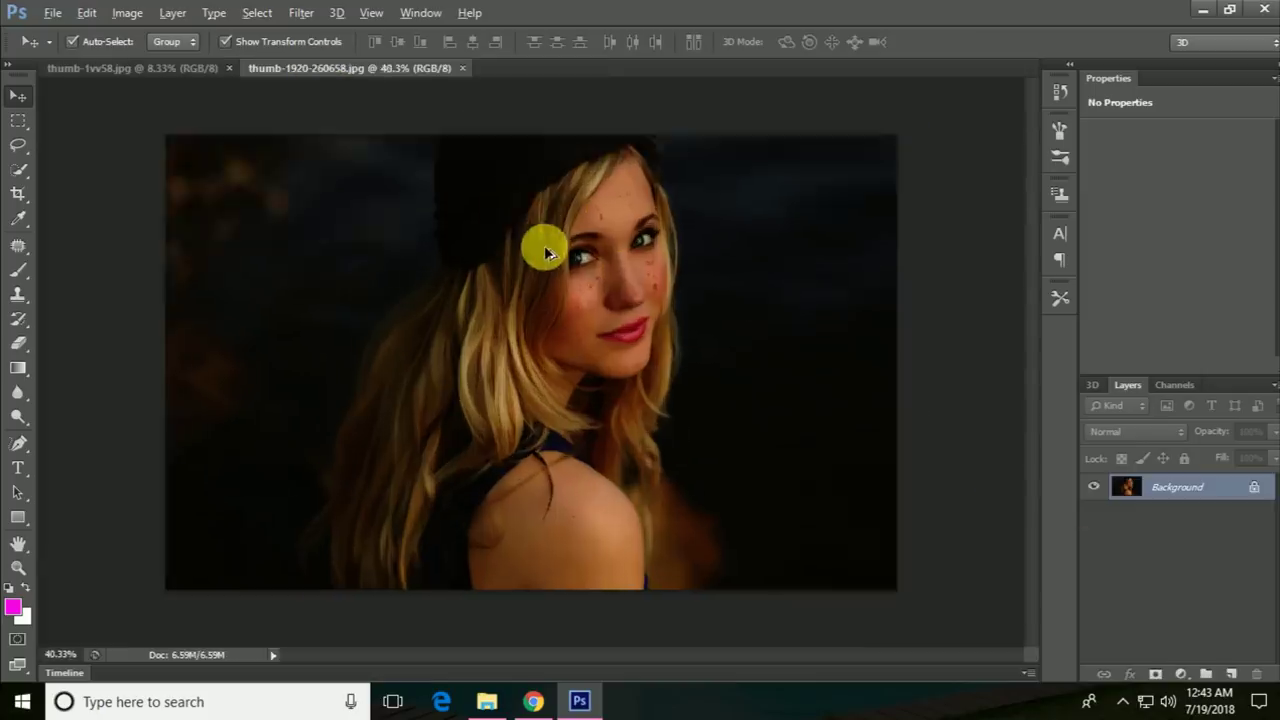
click(176, 68)
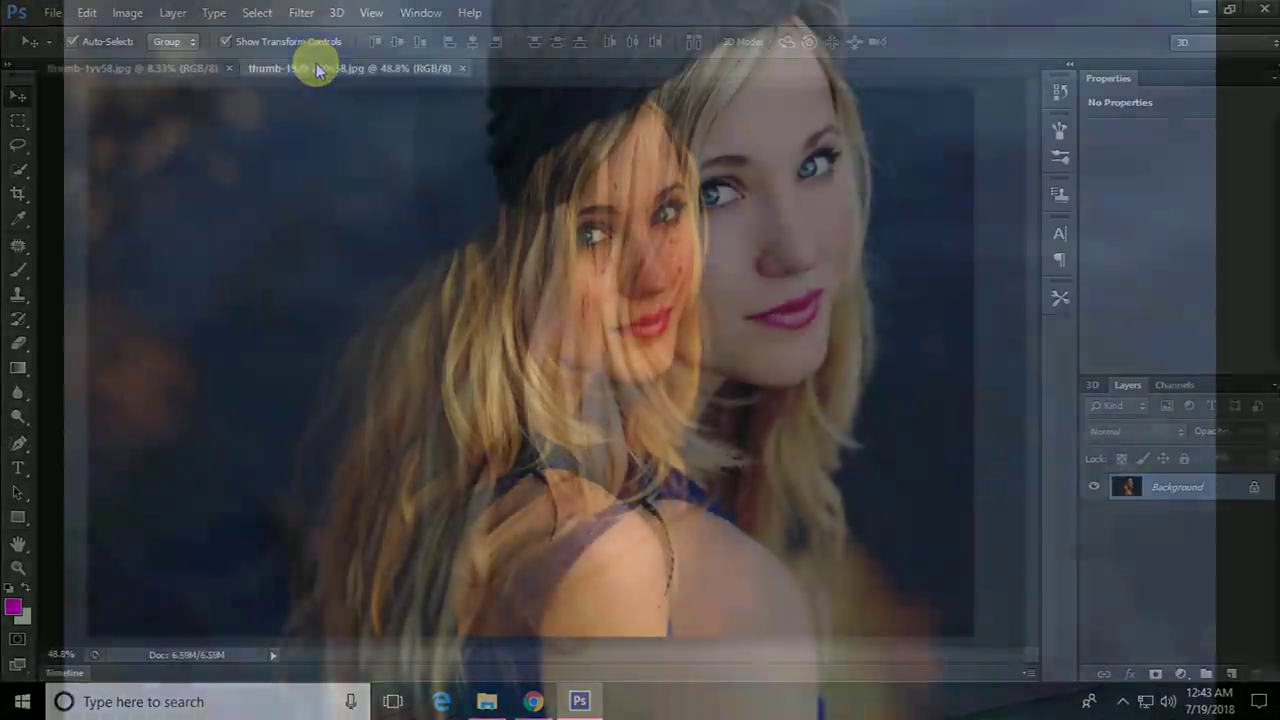